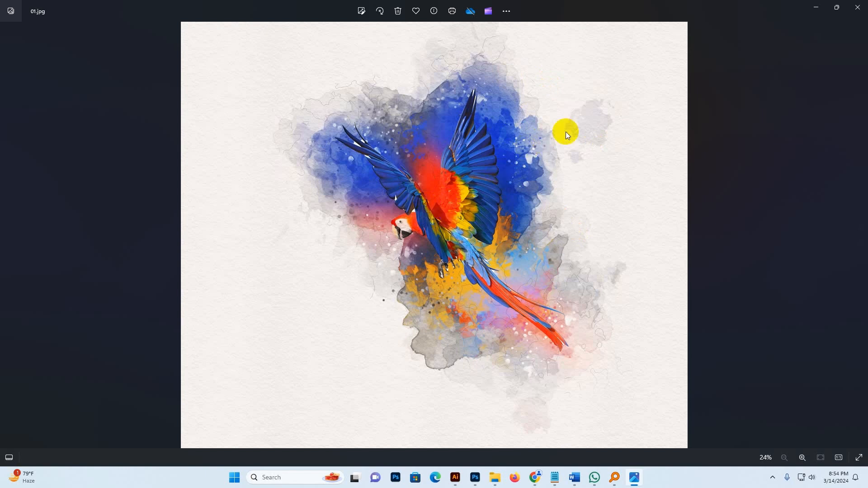
# Browse through the finished watercolor sample images 01 to 14 in the photo viewer, zooming in on the leopard.
pyautogui.press('Right')
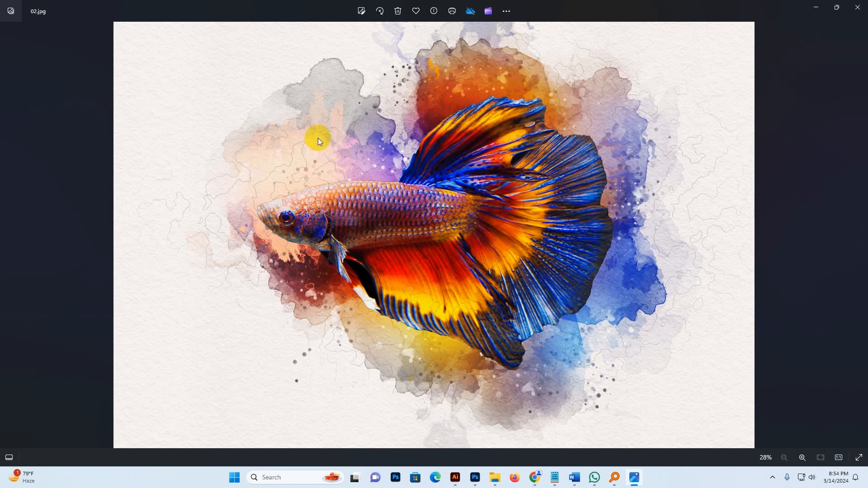
pyautogui.press('Right')
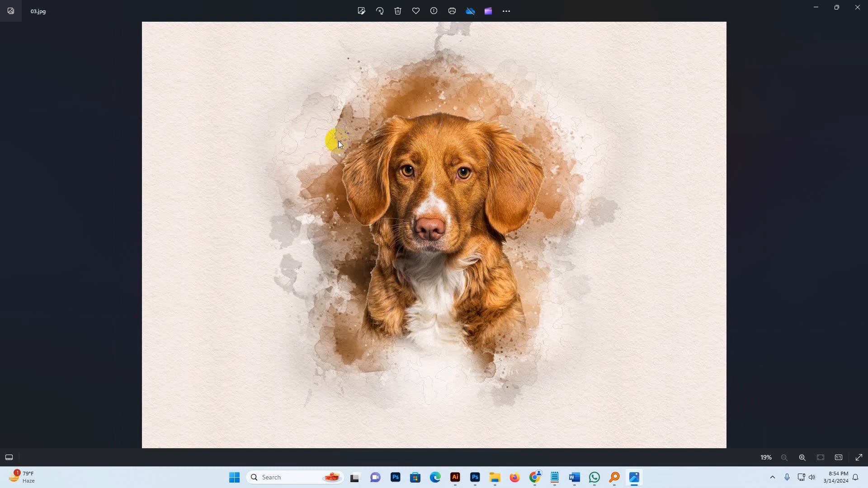
pyautogui.press('Left')
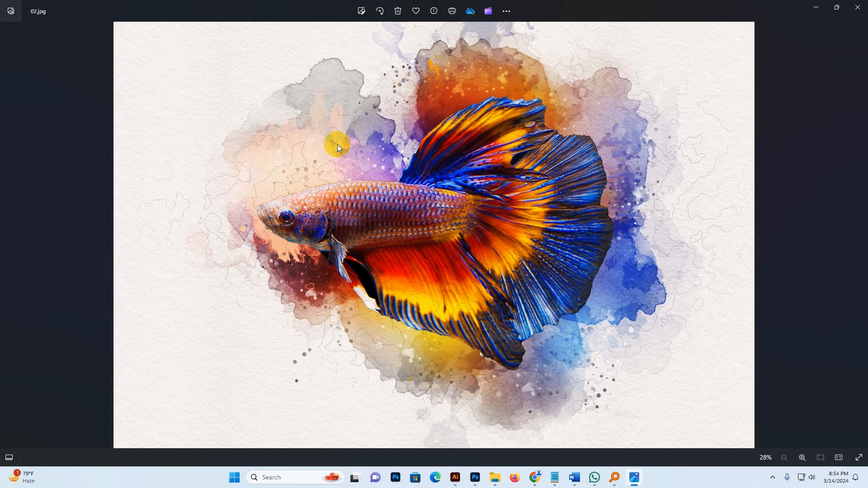
pyautogui.press('Right')
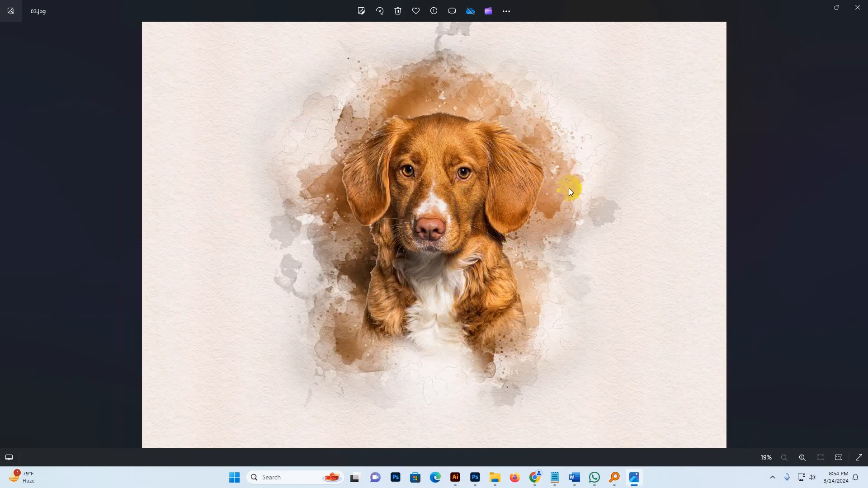
pyautogui.press('Right')
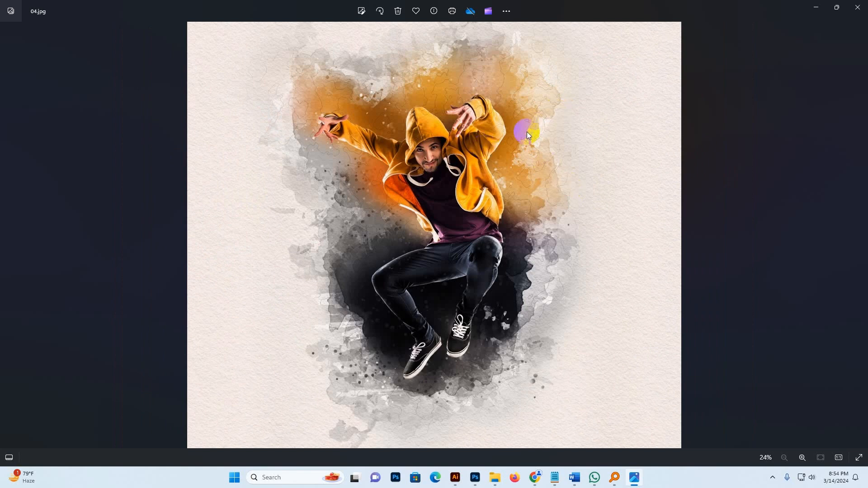
pyautogui.press('Right')
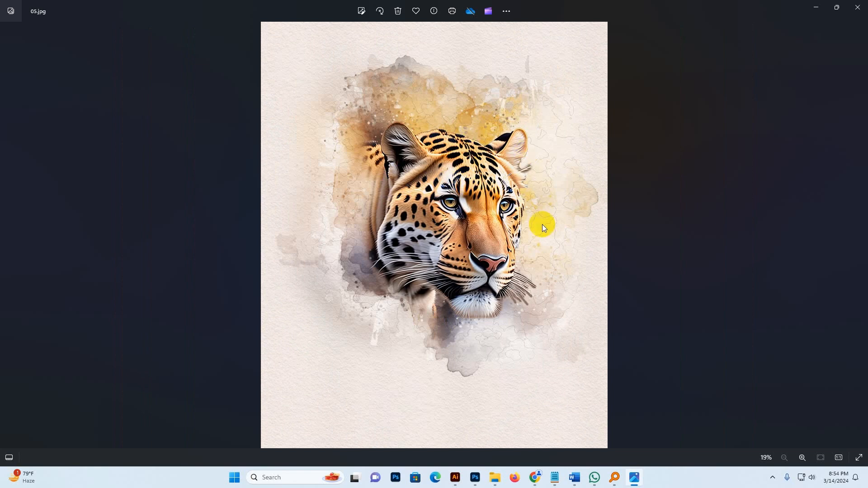
pyautogui.scroll(2, 454, 175)
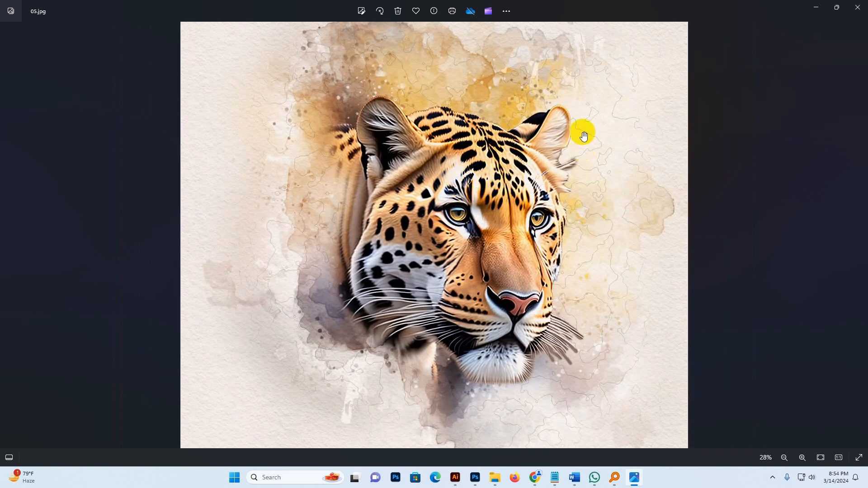
pyautogui.scroll(-2, 479, 278)
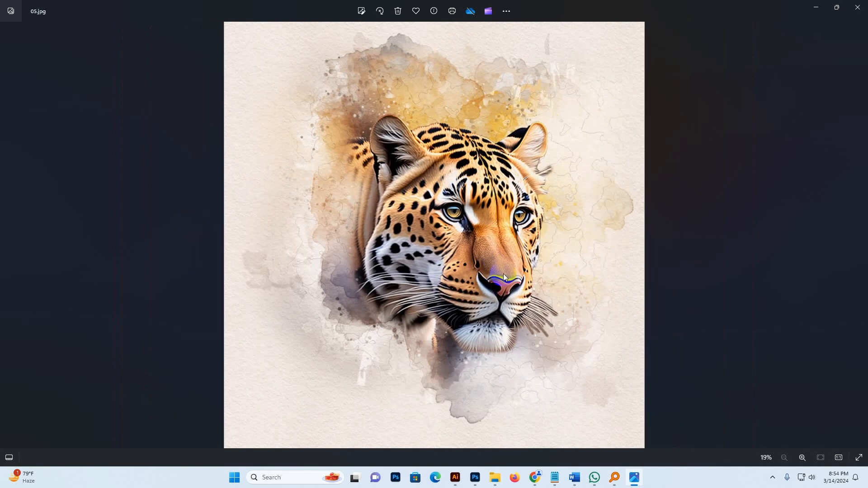
pyautogui.click(529, 250)
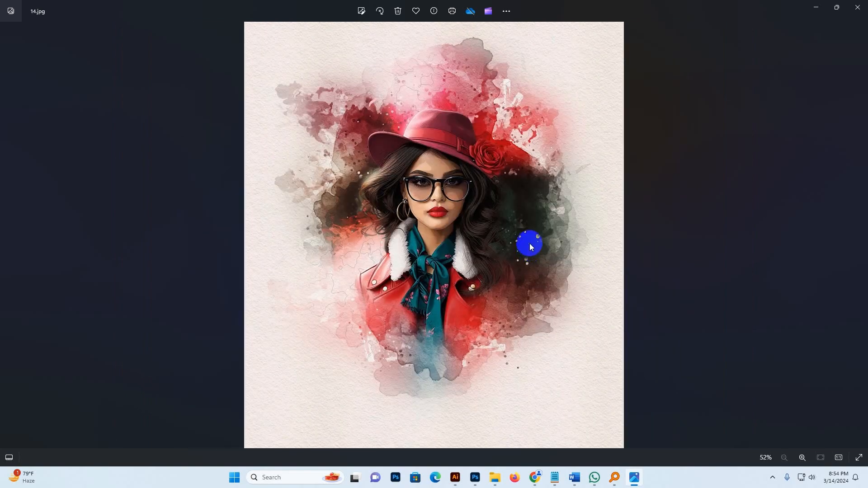
pyautogui.click(514, 249)
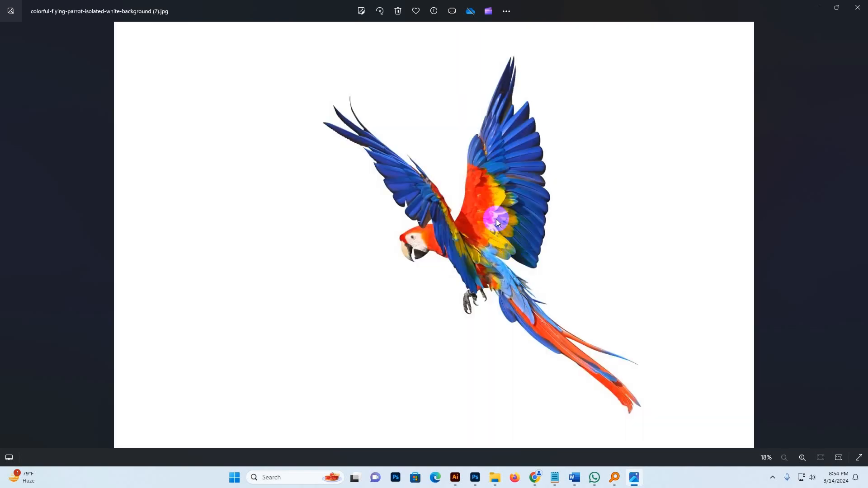
# Page through the original photos and the Pro Art Painting Photoshop Action preview images.
pyautogui.press('Right')
pyautogui.press('Right')
pyautogui.press('Left')
pyautogui.press('Right')
pyautogui.press('Right')
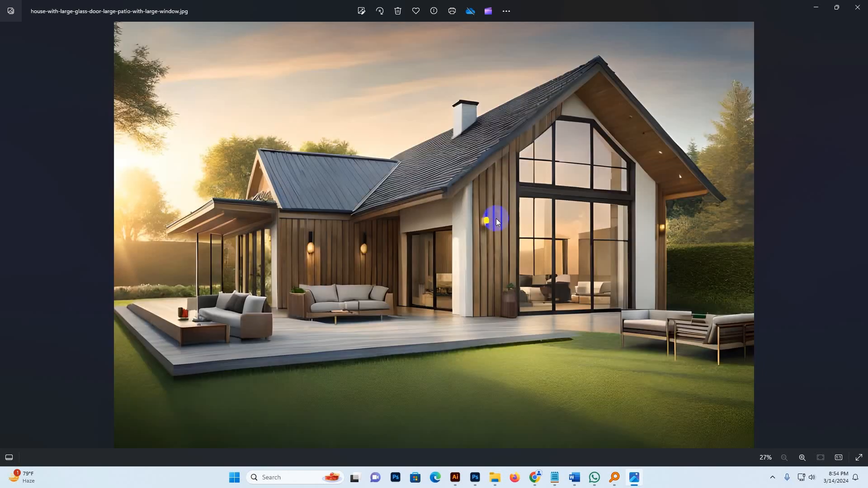
pyautogui.press('Right')
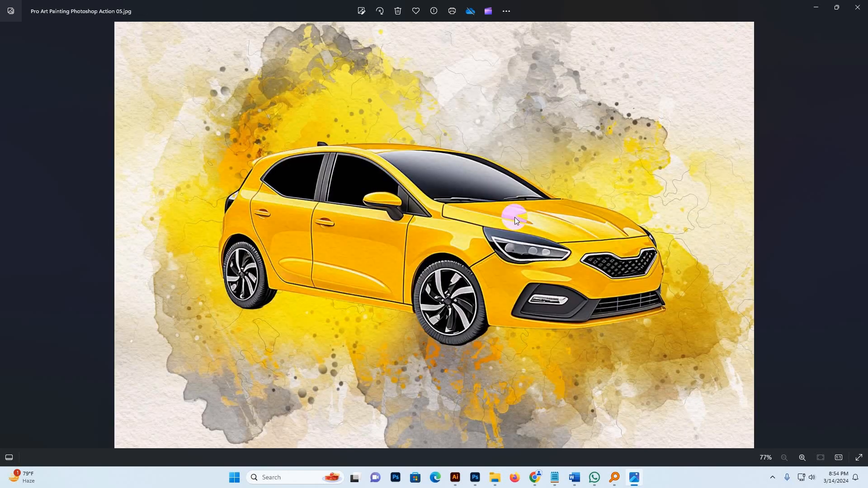
pyautogui.press('Right')
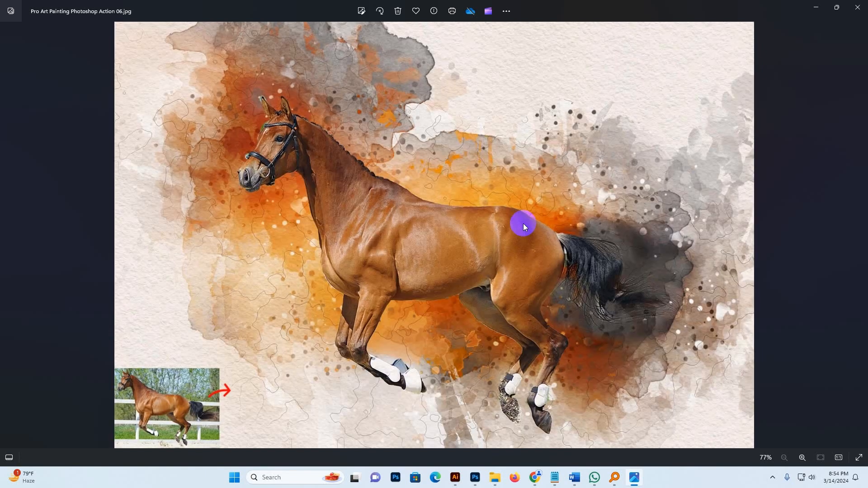
pyautogui.press('Right')
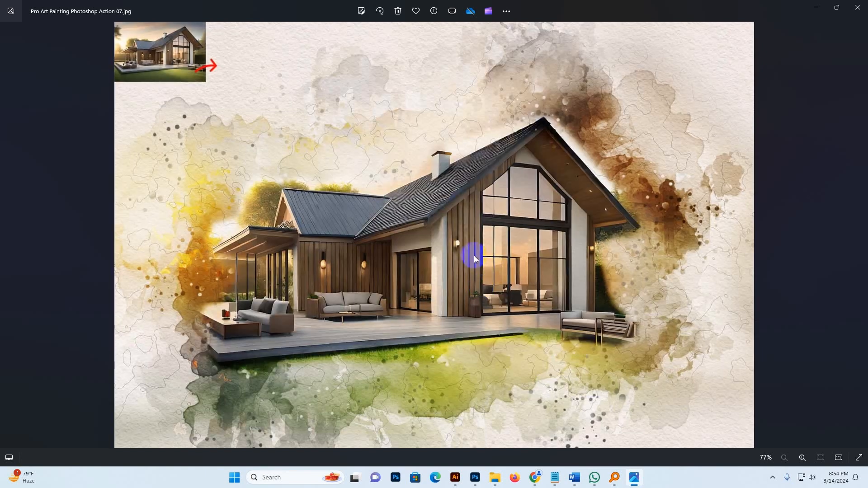
pyautogui.press('Right')
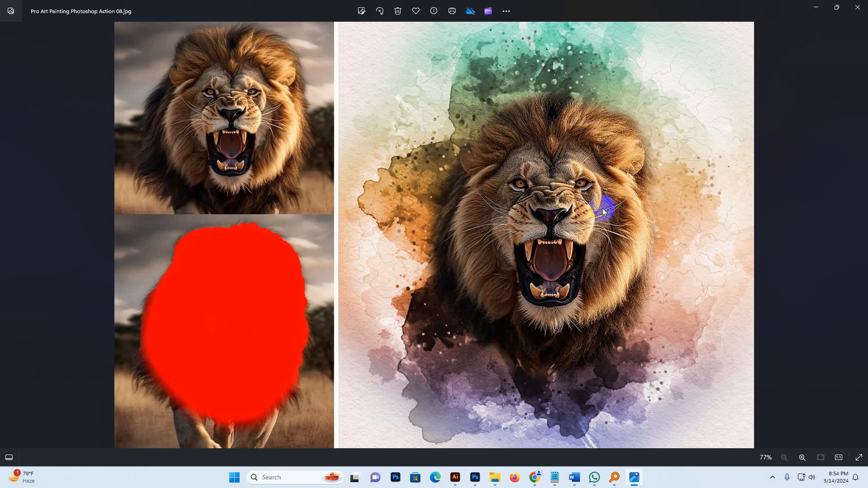
pyautogui.press('Right')
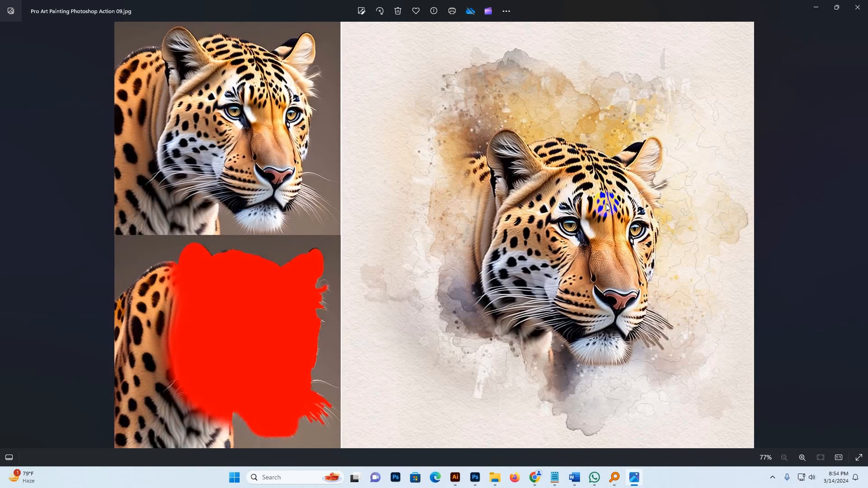
pyautogui.press('Right')
pyautogui.press('Right')
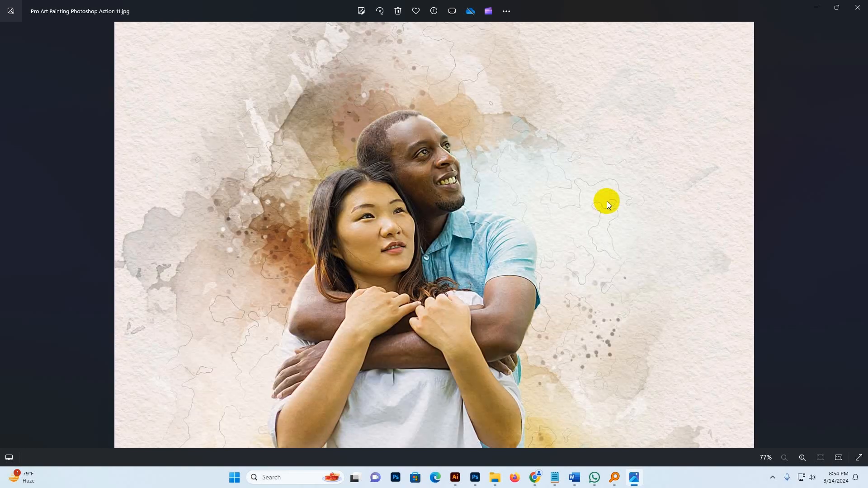
pyautogui.press('Right')
pyautogui.press('Right')
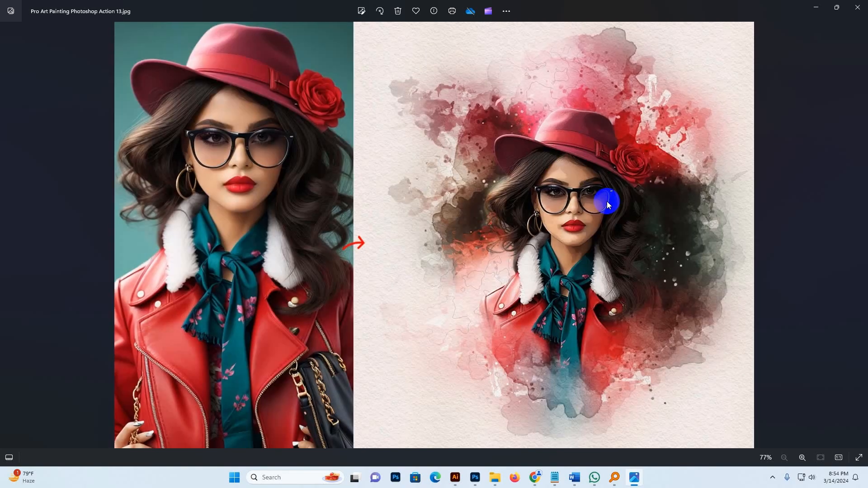
pyautogui.press('Right')
pyautogui.press('Right')
pyautogui.press('Right')
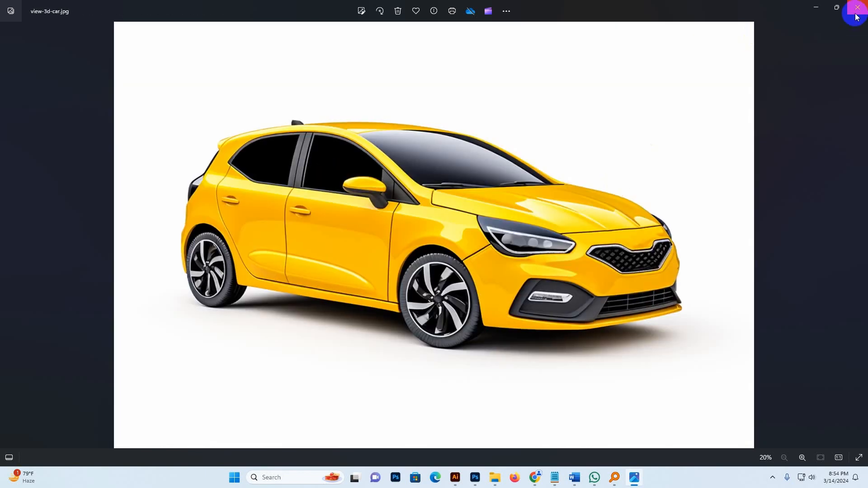
# Close the photo viewer and open the Main file Pro Art Painting by MRI Khokon folder.
pyautogui.click(854, 16)
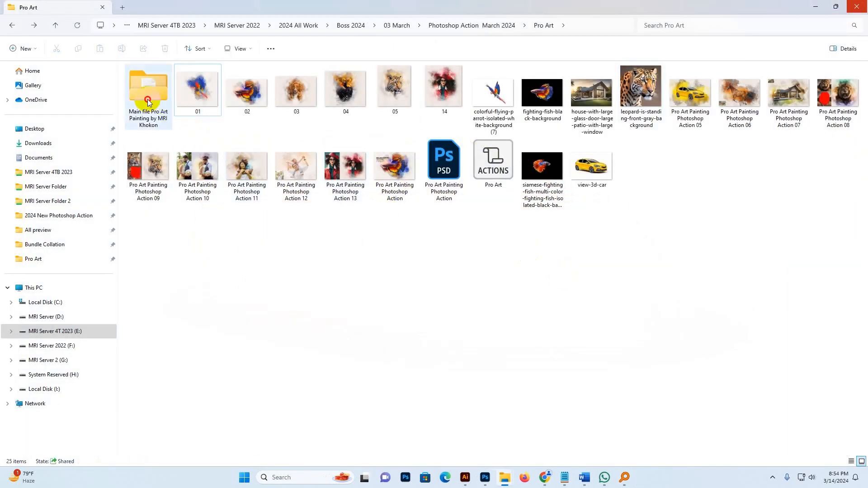
pyautogui.doubleClick(145, 88)
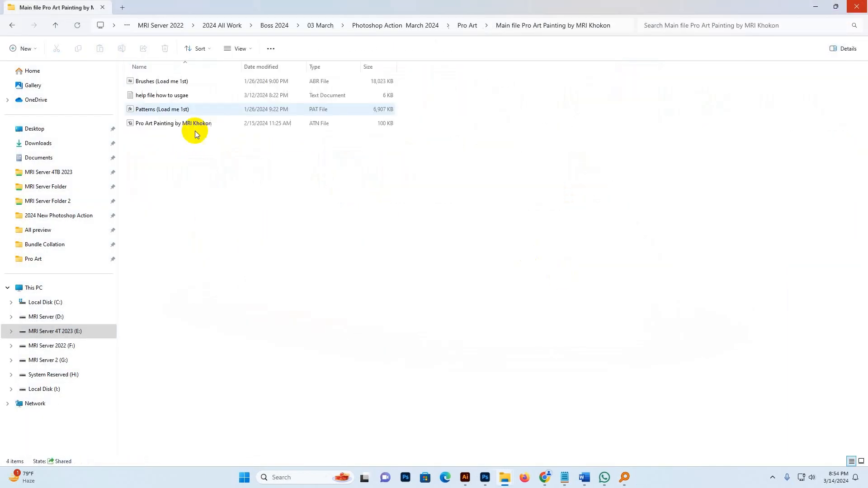
# Examine the brushes, help text, patterns and action files inside the main folder.
pyautogui.click(148, 83)
pyautogui.click(148, 95)
pyautogui.click(149, 110)
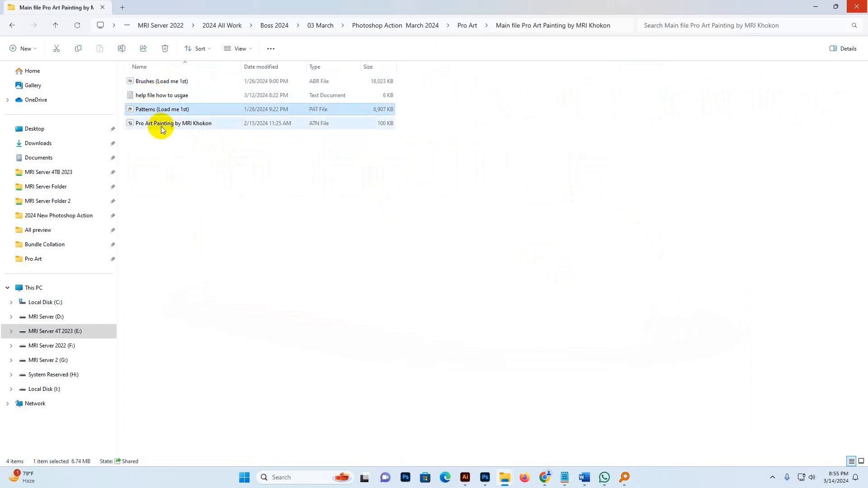
pyautogui.click(161, 126)
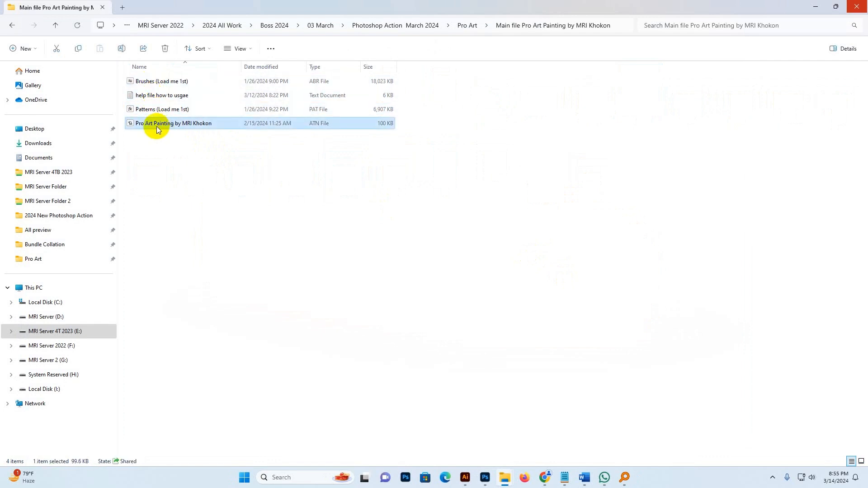
pyautogui.click(151, 84)
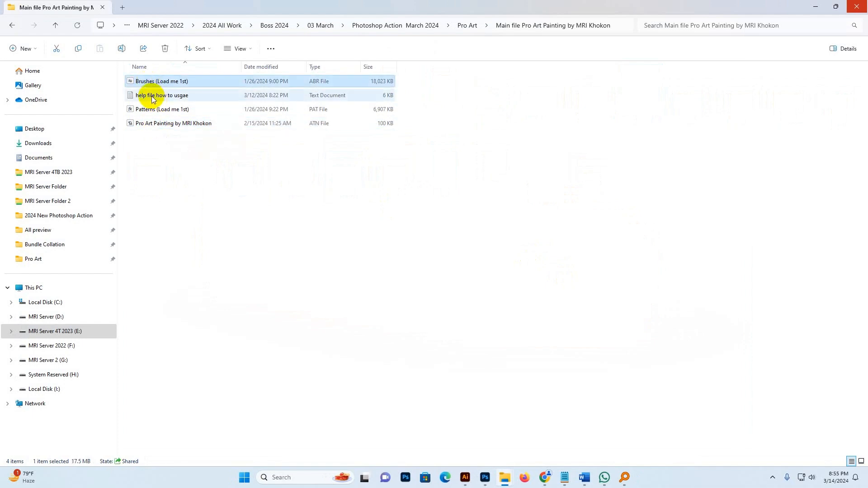
# Open the help file how to usgae and read through its installation and usage instructions, then close it.
pyautogui.doubleClick(149, 95)
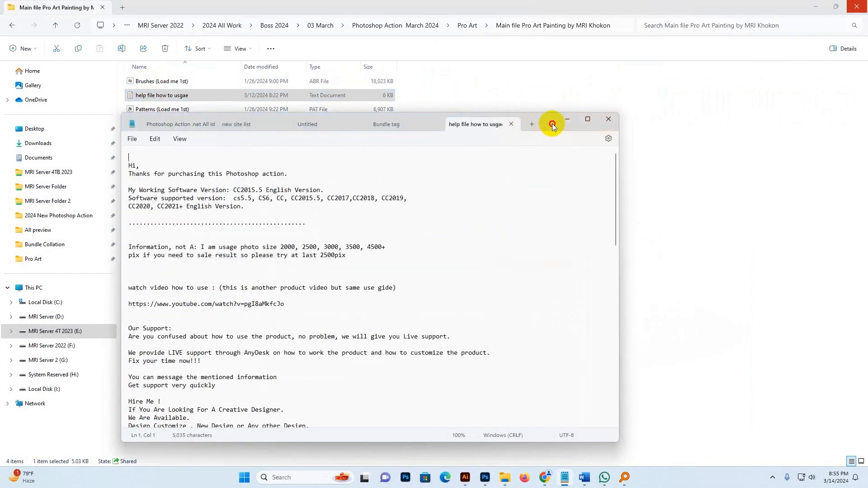
pyautogui.moveTo(552, 124); pyautogui.dragTo(581, 76)
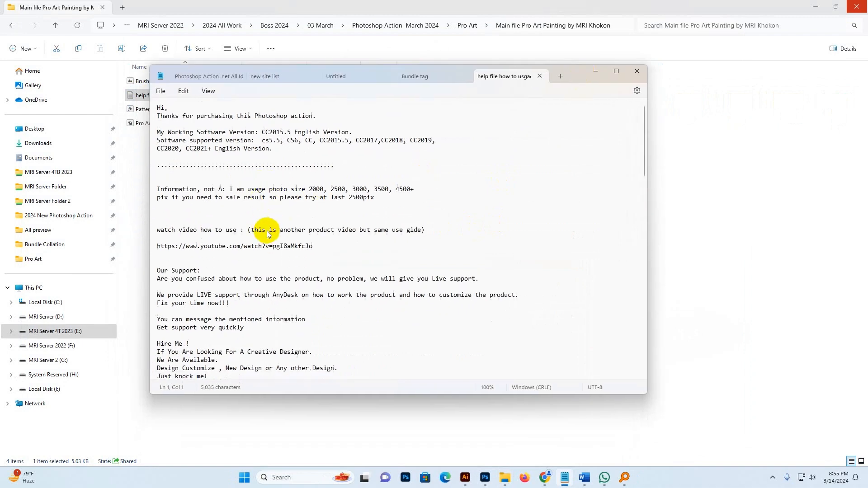
pyautogui.scroll(-9, 267, 234)
pyautogui.scroll(2, 273, 216)
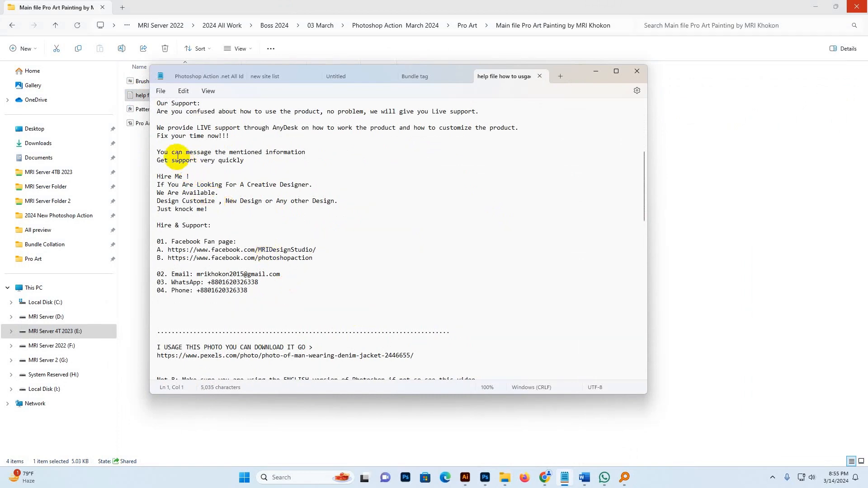
pyautogui.click(266, 291)
pyautogui.keyDown('shift'); pyautogui.click(178, 184); pyautogui.keyUp('shift')
pyautogui.scroll(-11, 281, 276)
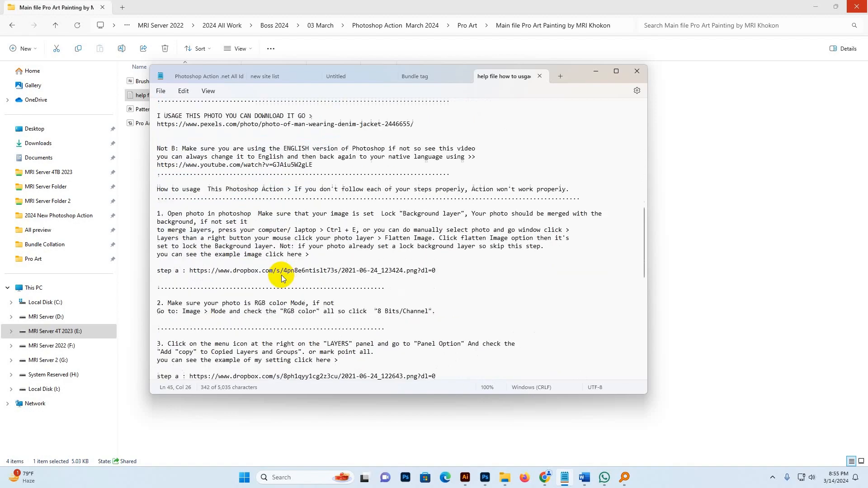
pyautogui.scroll(-6, 327, 272)
pyautogui.click(369, 334)
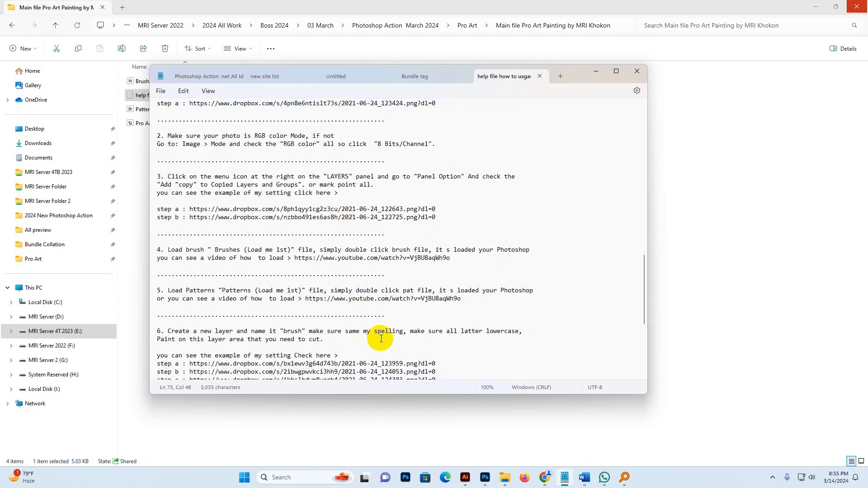
pyautogui.scroll(-6, 368, 334)
pyautogui.scroll(-2, 384, 335)
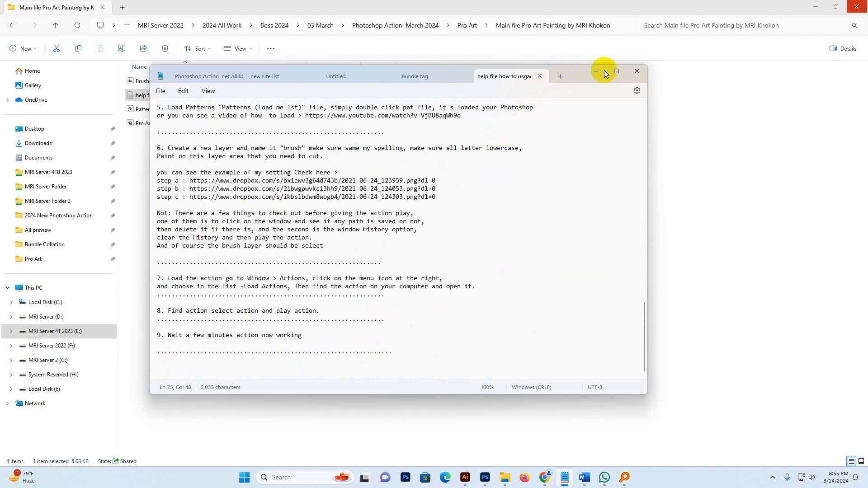
pyautogui.click(598, 71)
# Point out the Brushes (Load me 1st) and Patterns (Load me 1st) files as the ones to load first.
pyautogui.click(376, 253)
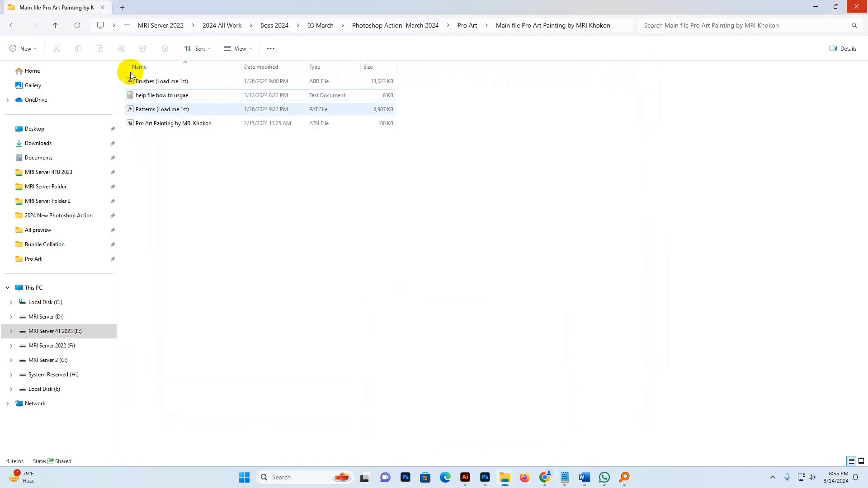
pyautogui.click(154, 112)
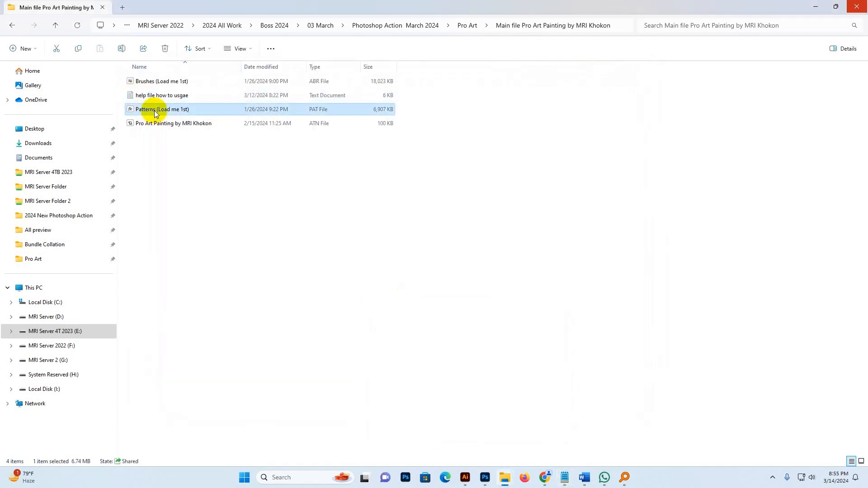
pyautogui.click(152, 83)
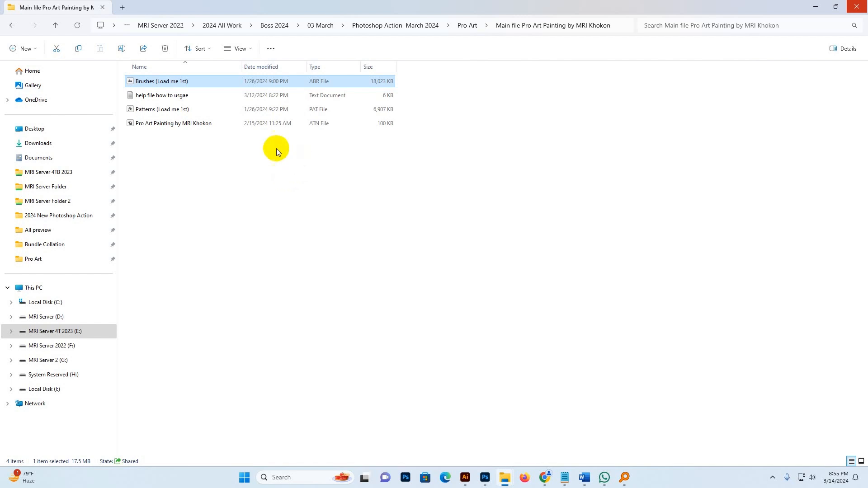
pyautogui.click(151, 111)
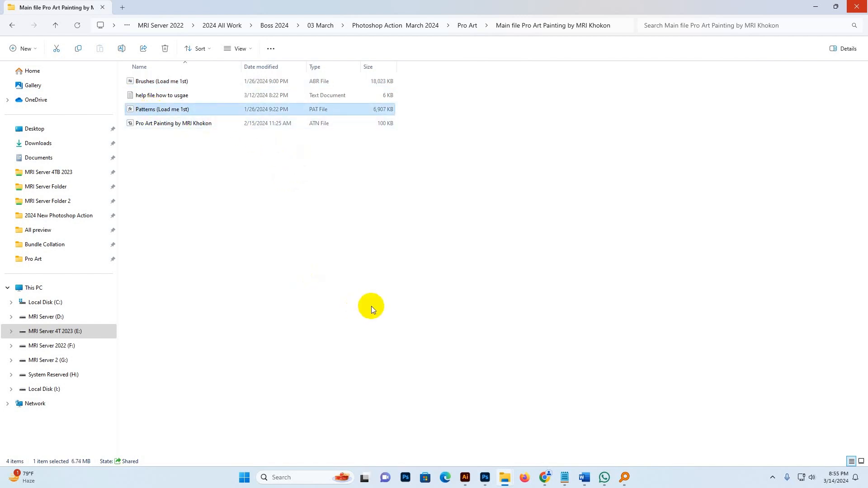
pyautogui.click(476, 405)
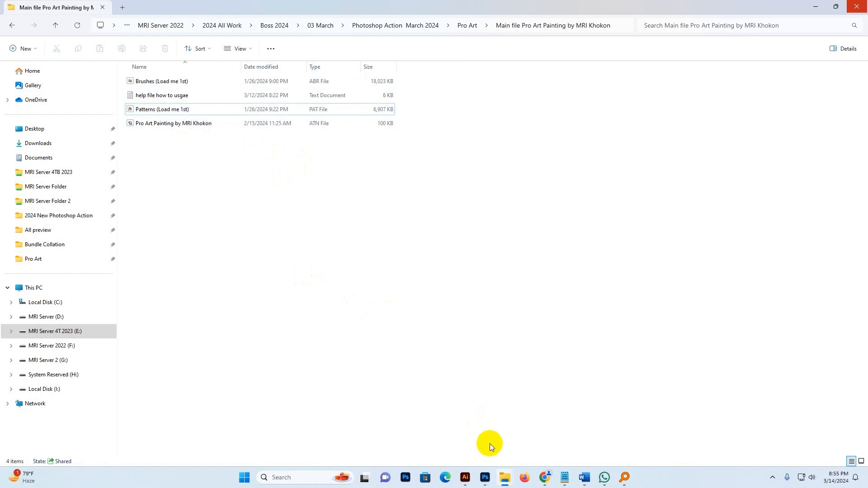
# Switch to Photoshop and import the Brushes (Load me 1st) file from the Main file Pro Art Painting by MRI Khokon folder.
pyautogui.click(485, 478)
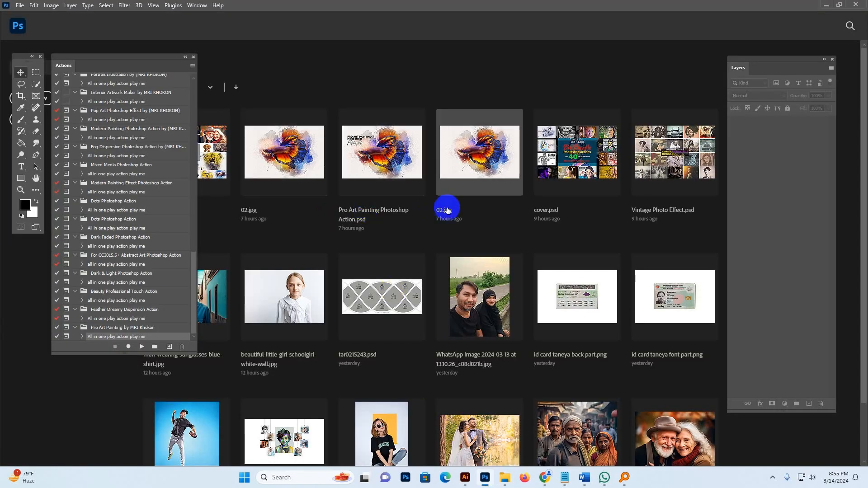
pyautogui.click(199, 5)
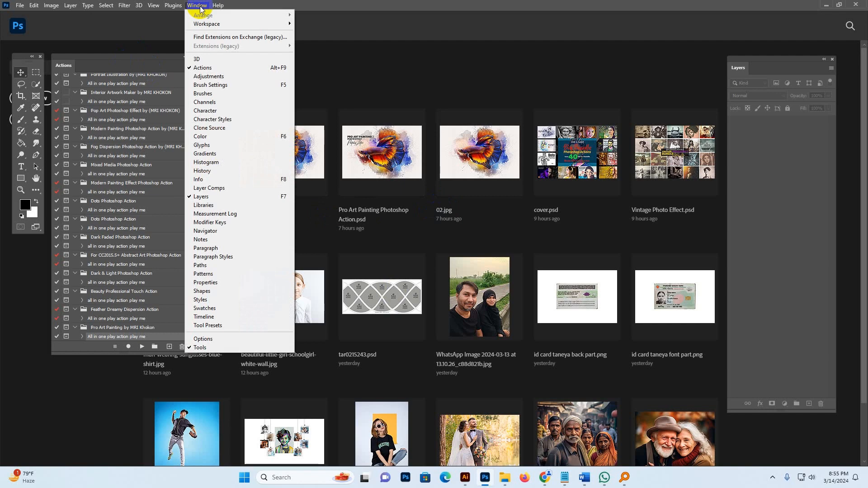
pyautogui.click(212, 94)
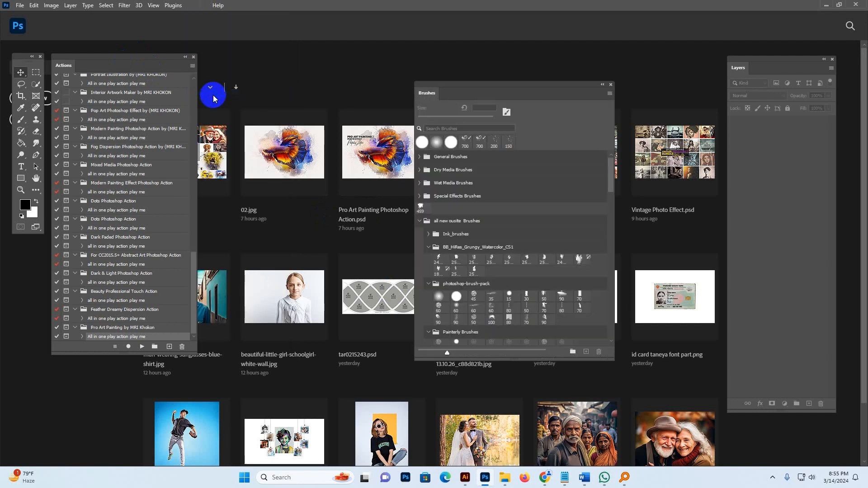
pyautogui.click(610, 95)
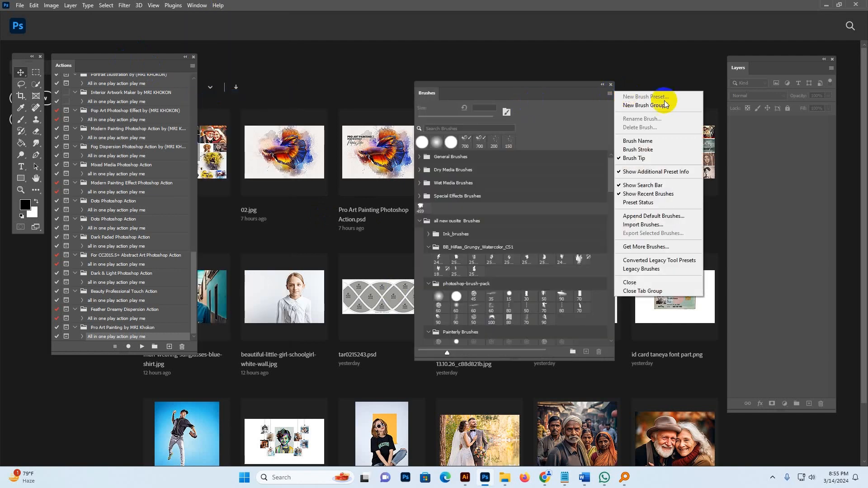
pyautogui.click(652, 226)
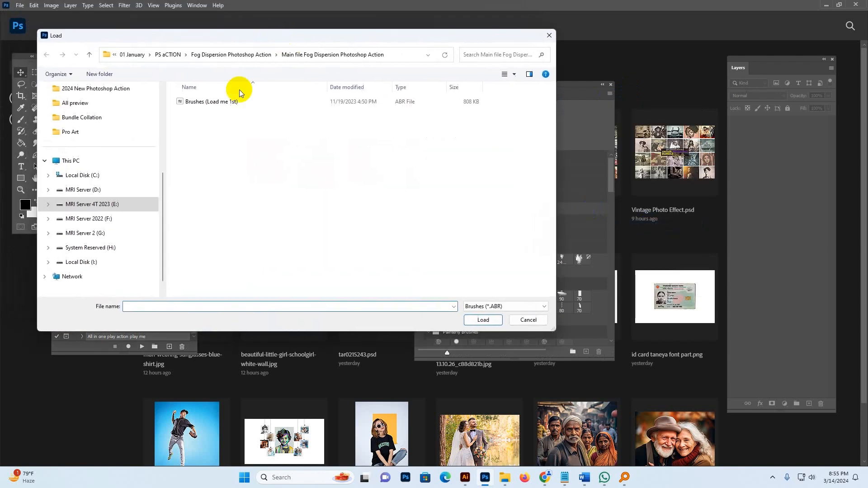
pyautogui.scroll(3, 77, 143)
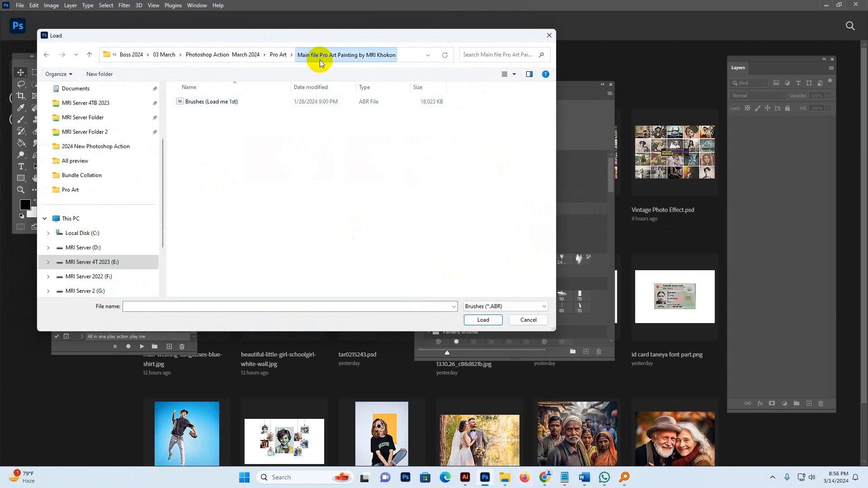
pyautogui.click(277, 54)
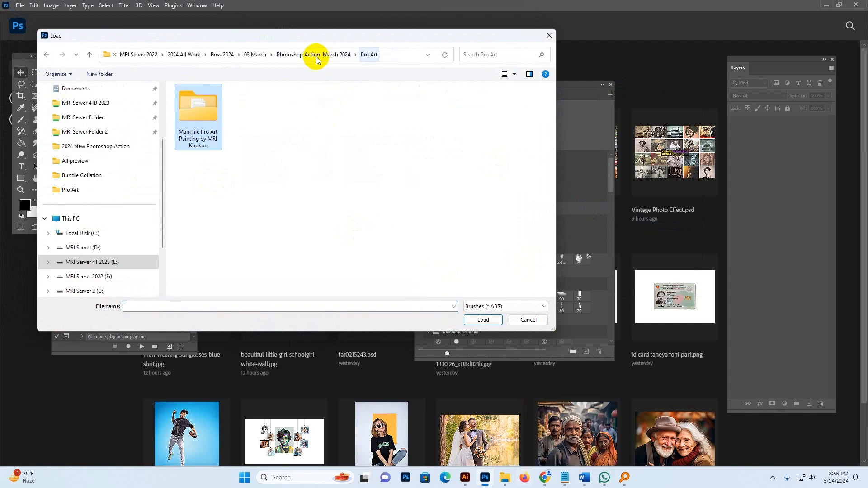
pyautogui.doubleClick(221, 118)
pyautogui.click(209, 109)
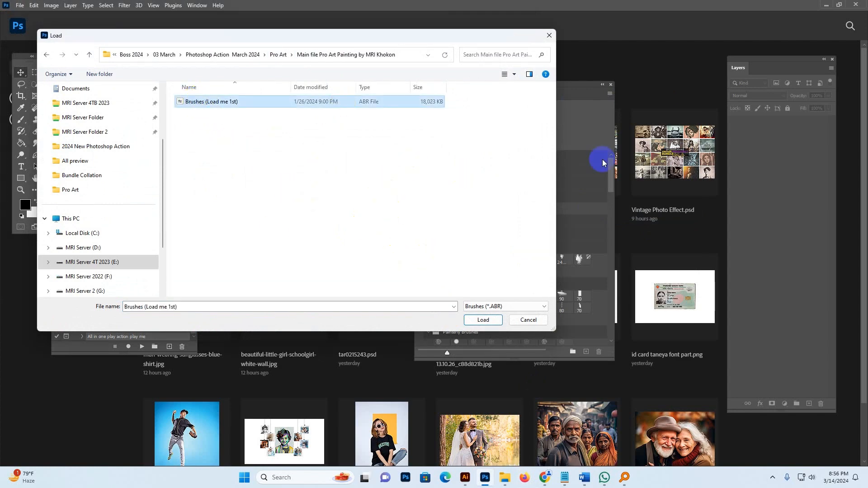
pyautogui.click(483, 321)
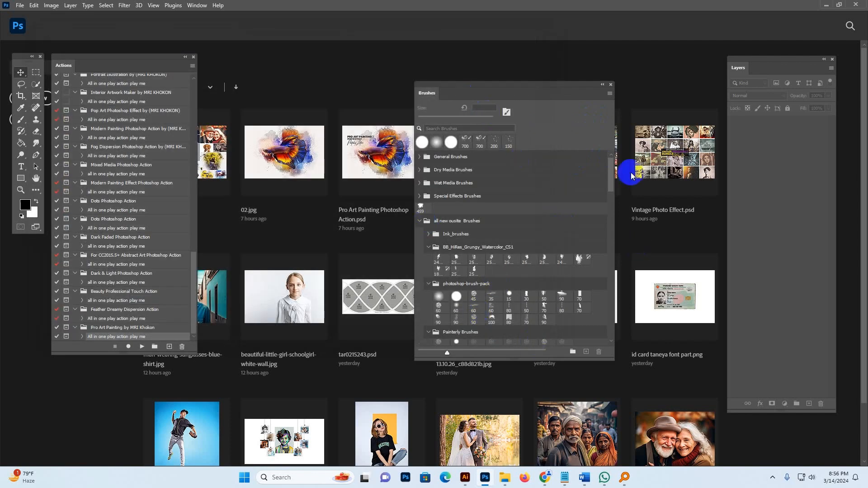
# Scroll through the Brushes panel to check the newly loaded brush sets and close the panel.
pyautogui.moveTo(612, 176); pyautogui.dragTo(612, 337)
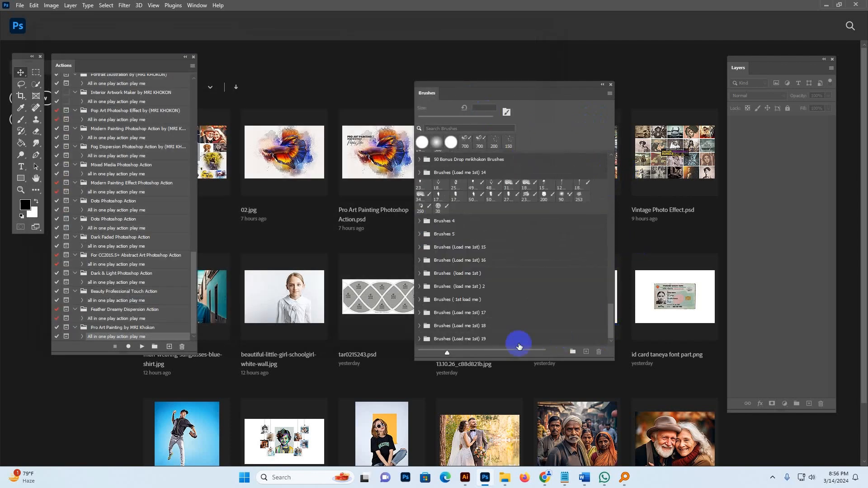
pyautogui.click(480, 337)
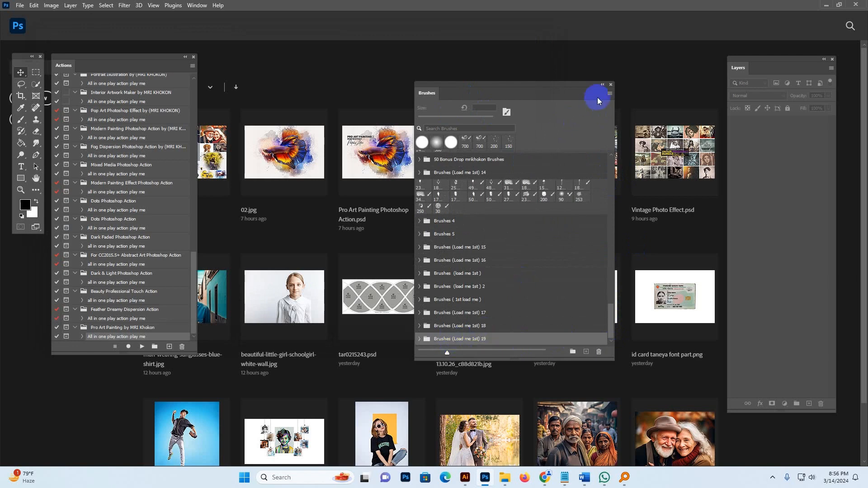
pyautogui.click(612, 84)
# Import the Patterns (Load me 1st) file from the same main folder into the Patterns panel and close the panel.
pyautogui.click(196, 5)
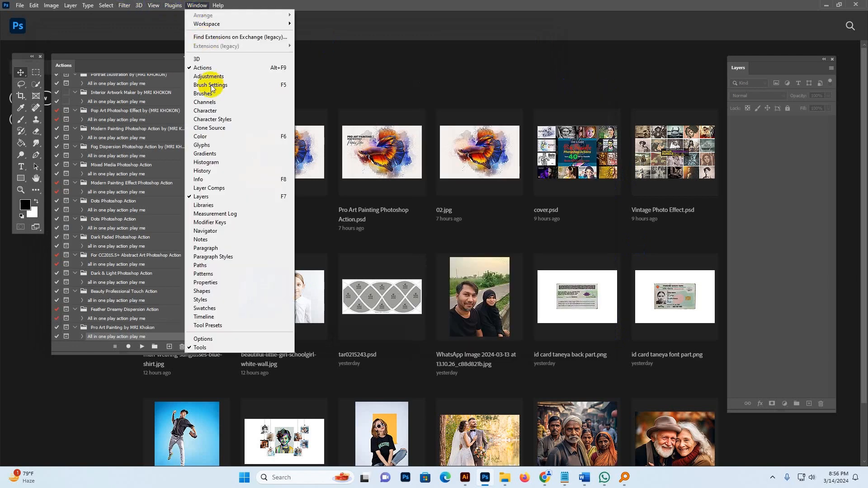
pyautogui.click(213, 273)
pyautogui.click(594, 66)
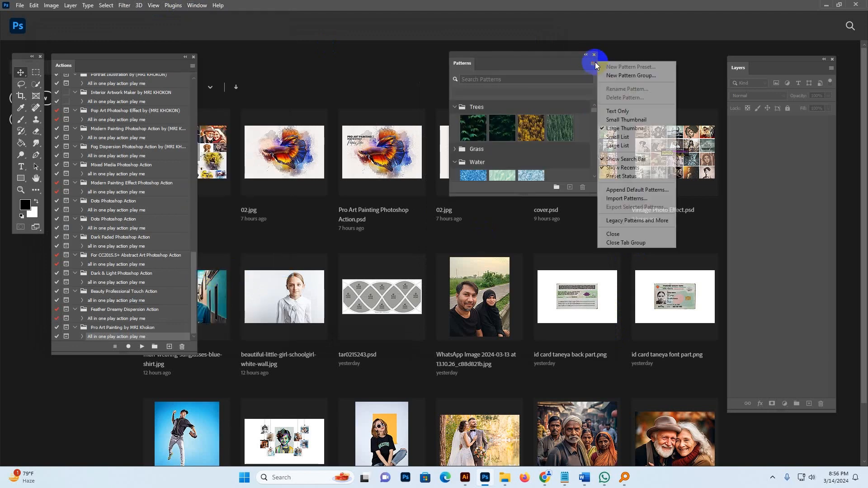
pyautogui.click(618, 193)
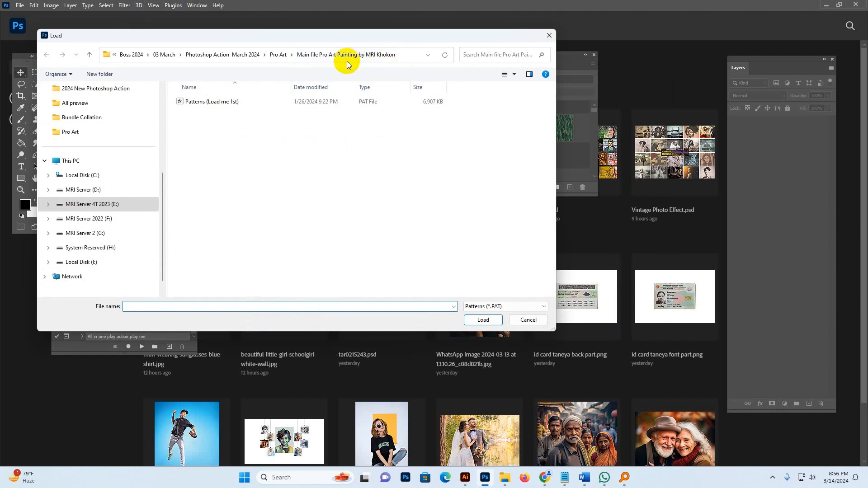
pyautogui.click(278, 55)
pyautogui.doubleClick(214, 124)
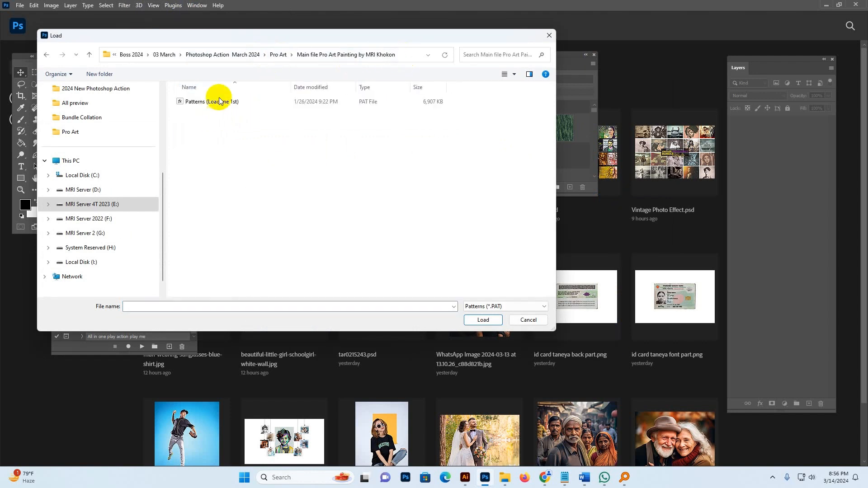
pyautogui.click(221, 102)
pyautogui.click(483, 319)
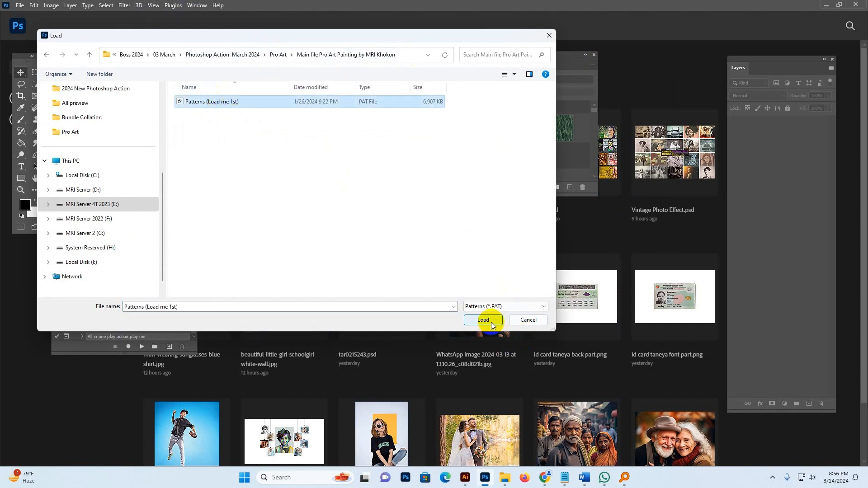
pyautogui.click(594, 55)
# Toggle the Actions panel off and on again and nudge it into place.
pyautogui.click(193, 6)
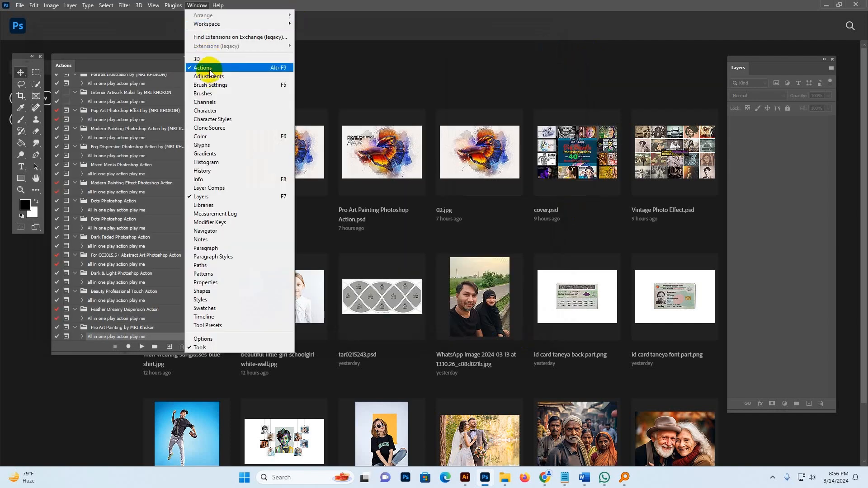
pyautogui.click(202, 67)
pyautogui.click(195, 5)
pyautogui.click(202, 67)
pyautogui.moveTo(80, 63)
pyautogui.mouseDown()
pyautogui.moveTo(209, 83)
pyautogui.moveTo(687, 64)
pyautogui.moveTo(725, 70)
pyautogui.moveTo(691, 77)
pyautogui.moveTo(65, 68)
pyautogui.mouseUp()
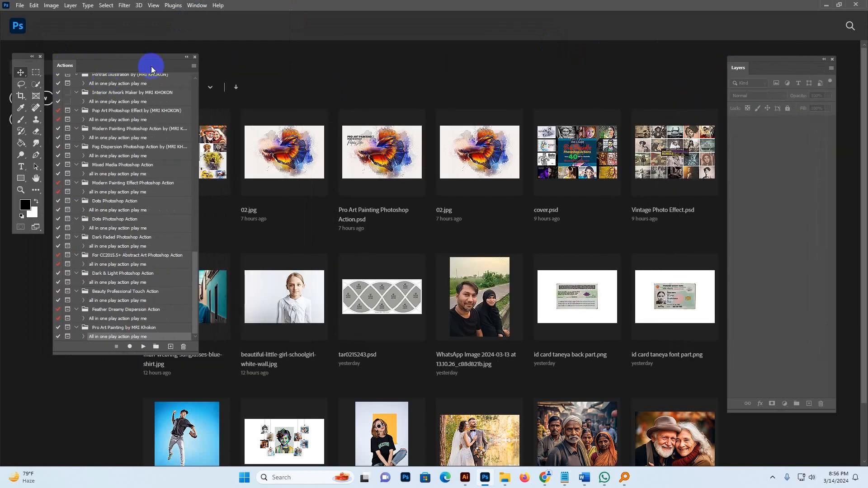
# Load the Pro Art Painting by MRI Khokon action file from the main folder and select its all in one play action play me item.
pyautogui.click(194, 66)
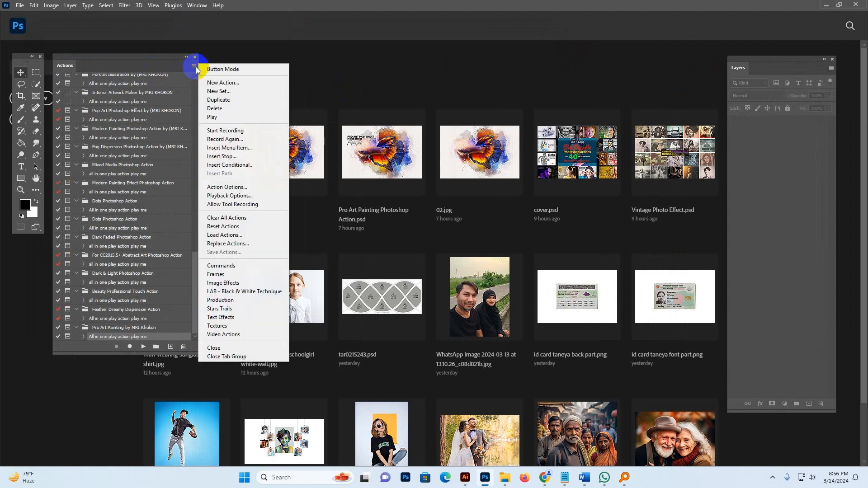
pyautogui.click(246, 234)
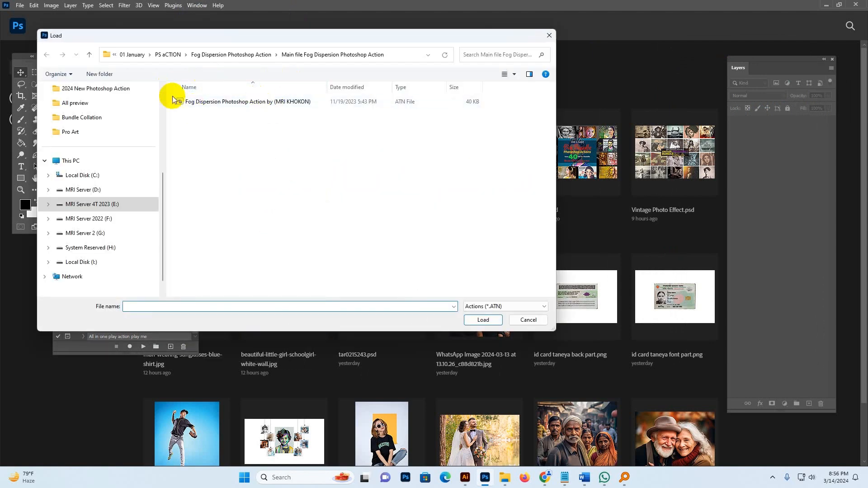
pyautogui.click(393, 54)
pyautogui.hotkey('ctrl', 'v')
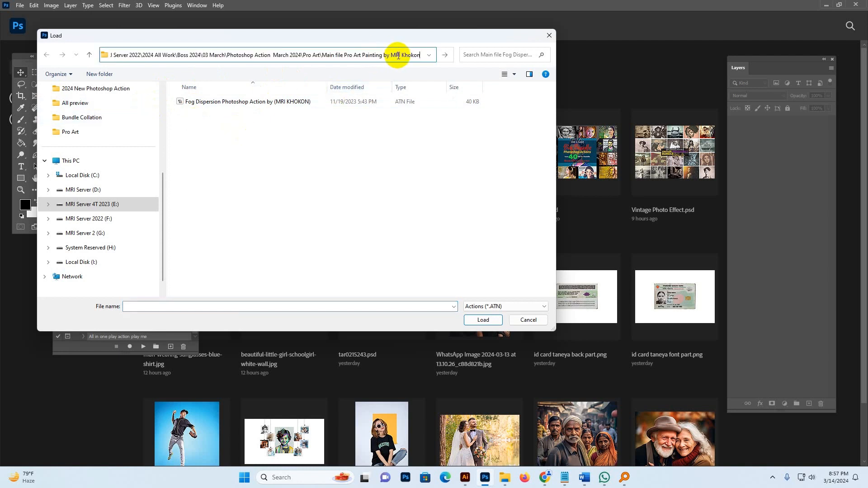
pyautogui.press('Return')
pyautogui.click(65, 132)
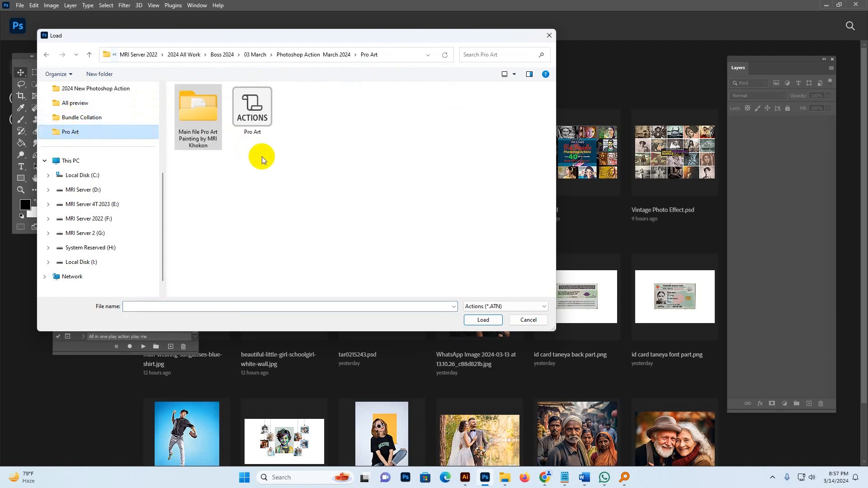
pyautogui.doubleClick(211, 123)
pyautogui.click(197, 103)
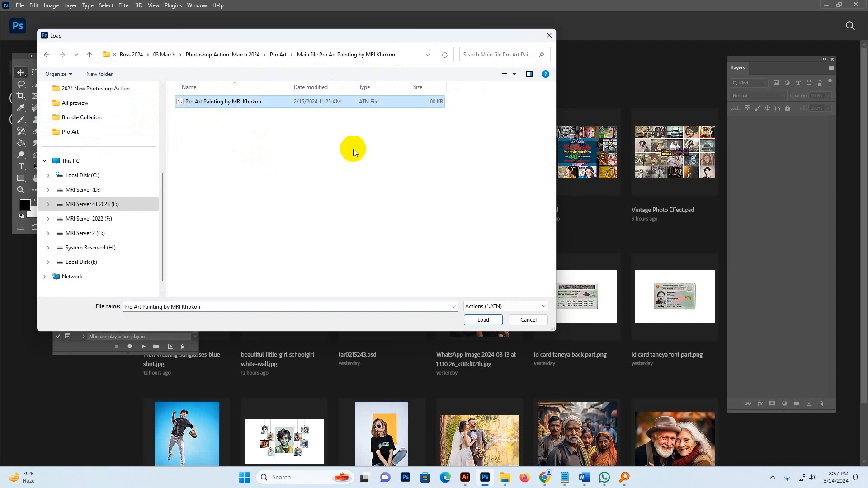
pyautogui.click(482, 320)
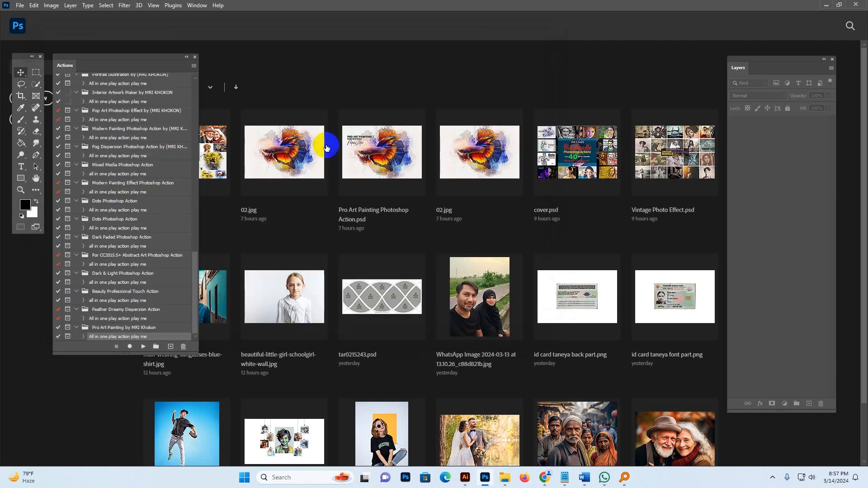
pyautogui.moveTo(194, 293); pyautogui.dragTo(195, 326)
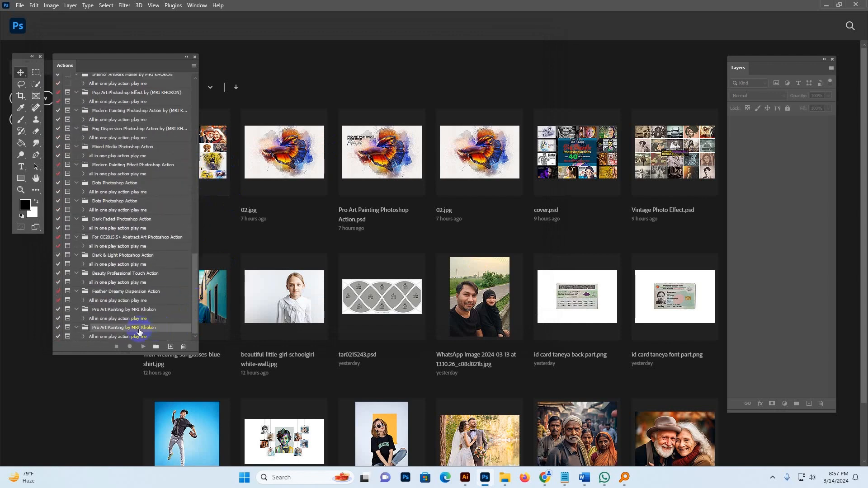
pyautogui.click(137, 338)
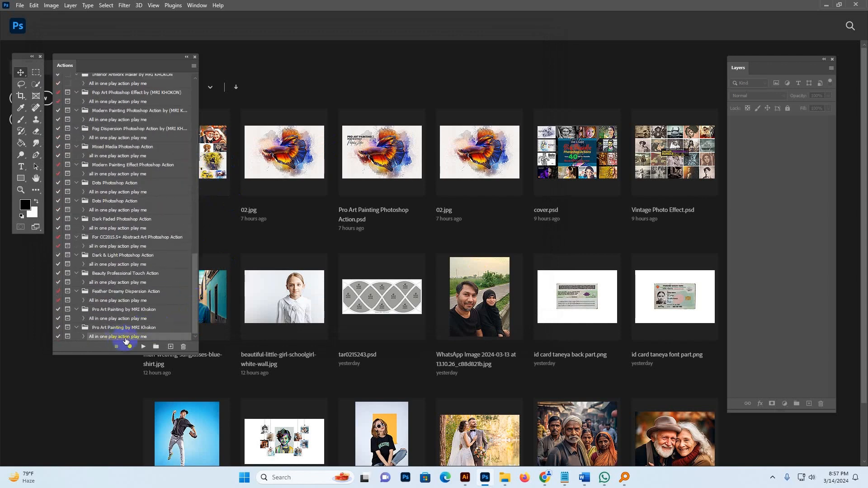
# Open the fighting-fish-black-background image from the Pro Art folder in Photoshop.
pyautogui.click(507, 476)
pyautogui.click(412, 431)
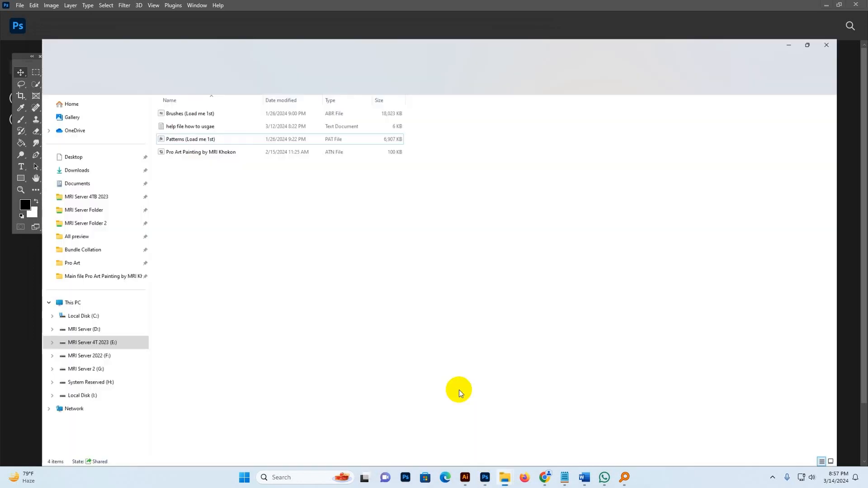
pyautogui.press('BackSpace')
pyautogui.click(544, 199)
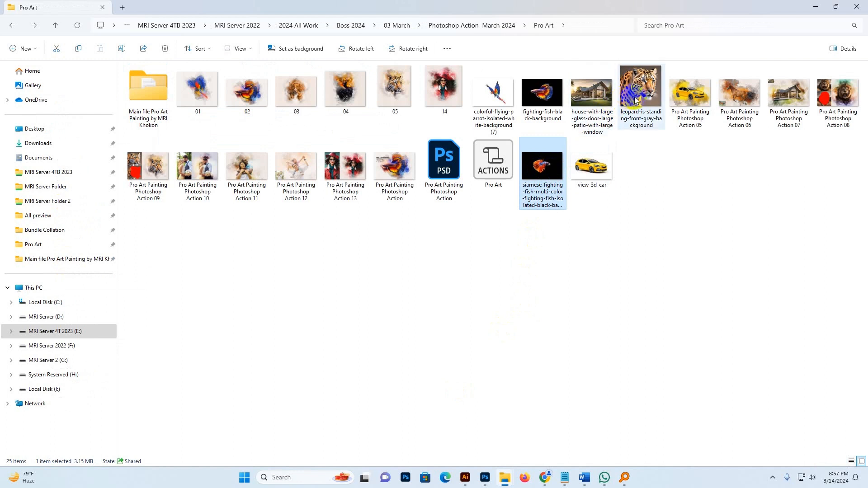
pyautogui.click(551, 174)
pyautogui.moveTo(552, 175); pyautogui.dragTo(572, 341)
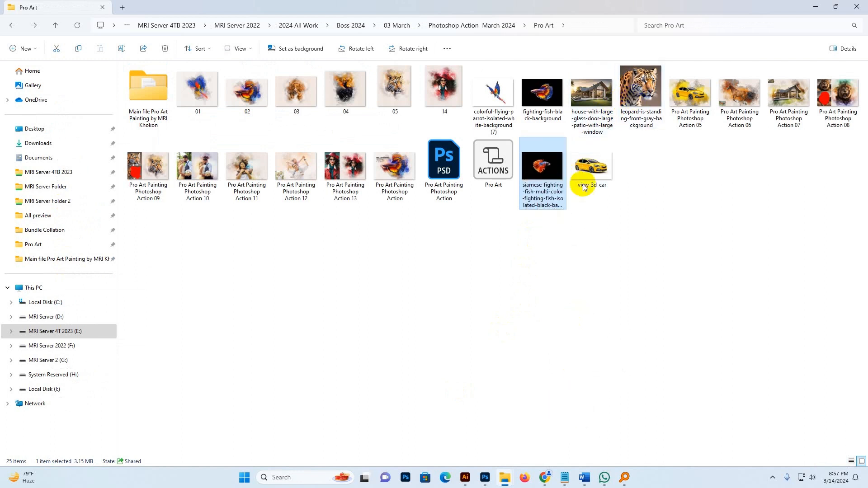
pyautogui.moveTo(545, 109); pyautogui.dragTo(455, 76)
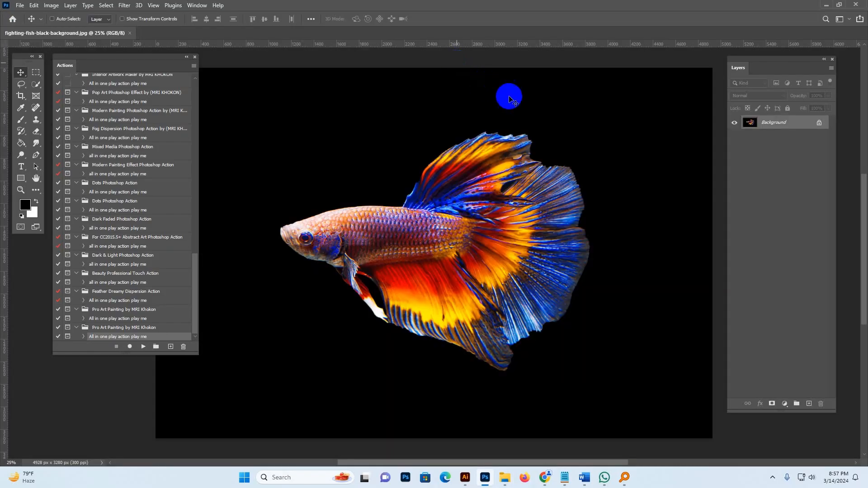
# Use the Crop tool to extend the canvas slightly above and below the fish image and apply it.
pyautogui.press('z')
pyautogui.keyDown('alt'); pyautogui.click(507, 124); pyautogui.keyUp('alt')
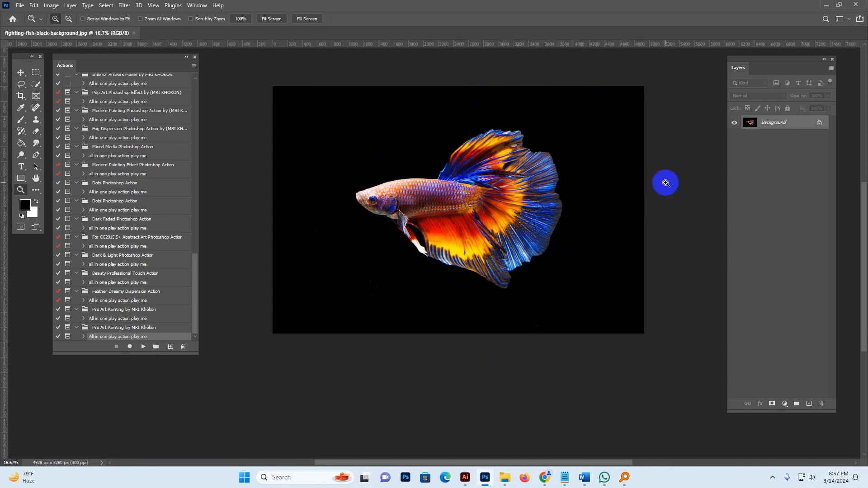
pyautogui.click(20, 96)
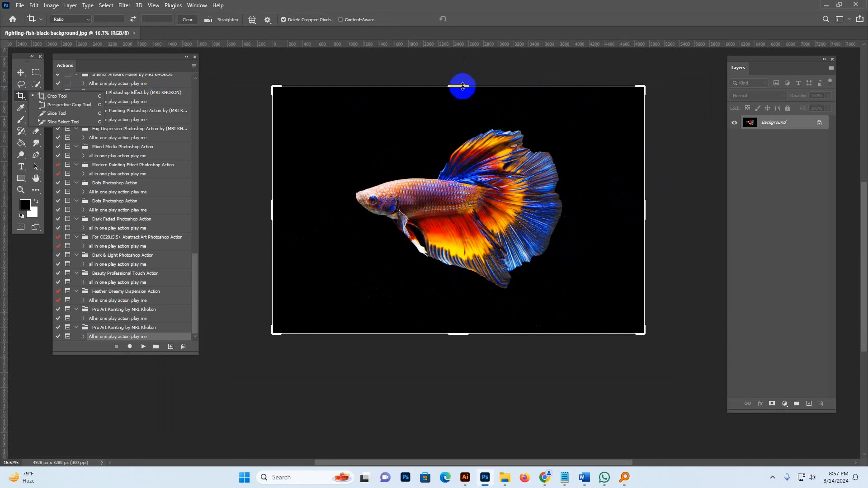
pyautogui.moveTo(463, 86); pyautogui.dragTo(458, 76)
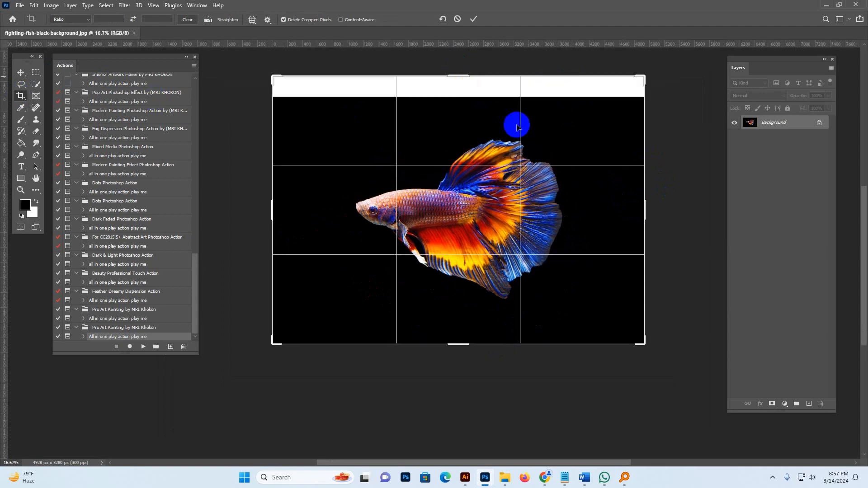
pyautogui.moveTo(457, 346)
pyautogui.mouseDown()
pyautogui.moveTo(471, 345)
pyautogui.moveTo(462, 354)
pyautogui.moveTo(470, 348)
pyautogui.mouseUp()
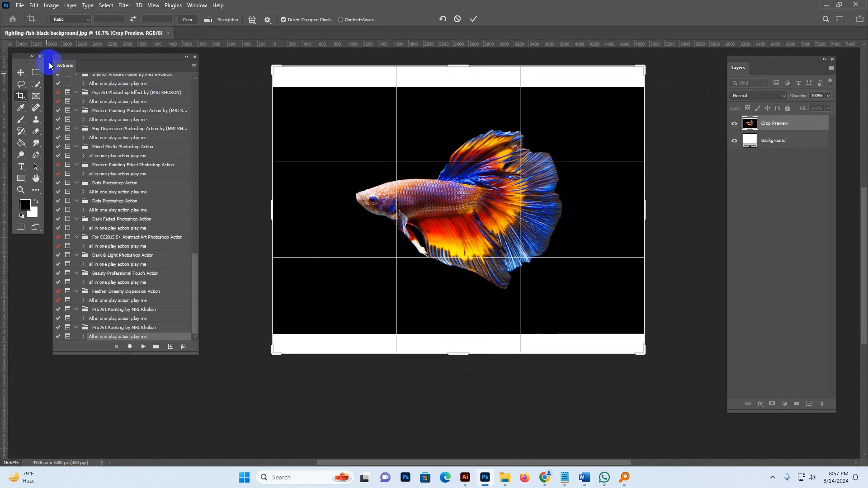
pyautogui.click(21, 73)
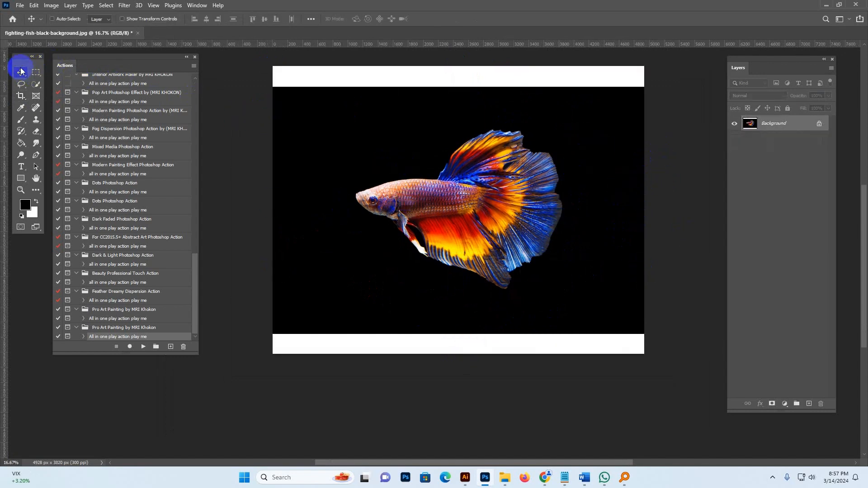
# Resize the image to a width of 3500 px with the proportions kept.
pyautogui.click(51, 5)
pyautogui.click(68, 72)
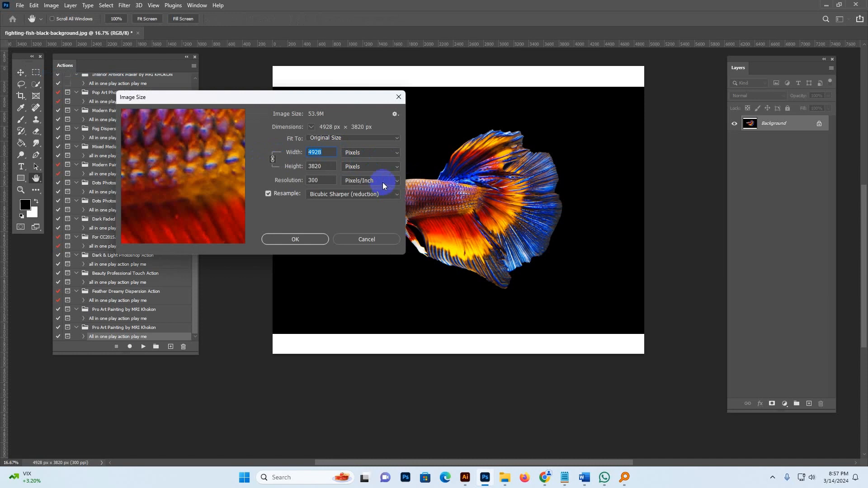
pyautogui.write('3')
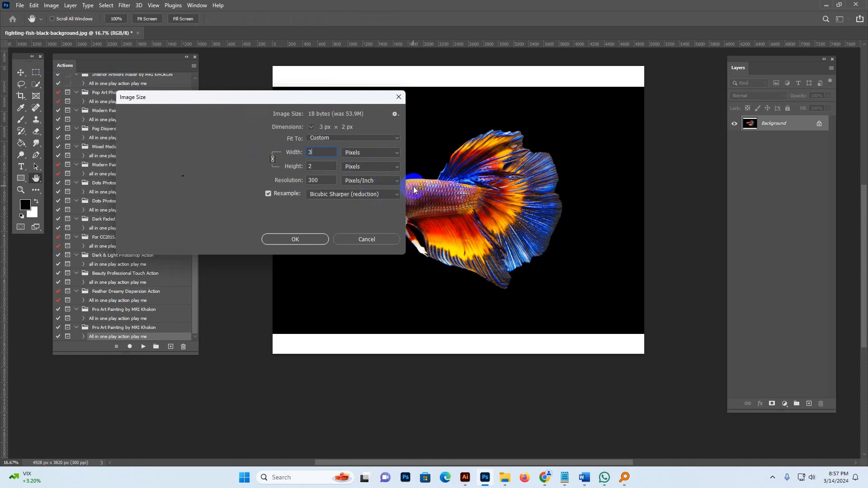
pyautogui.write('500')
pyautogui.click(297, 239)
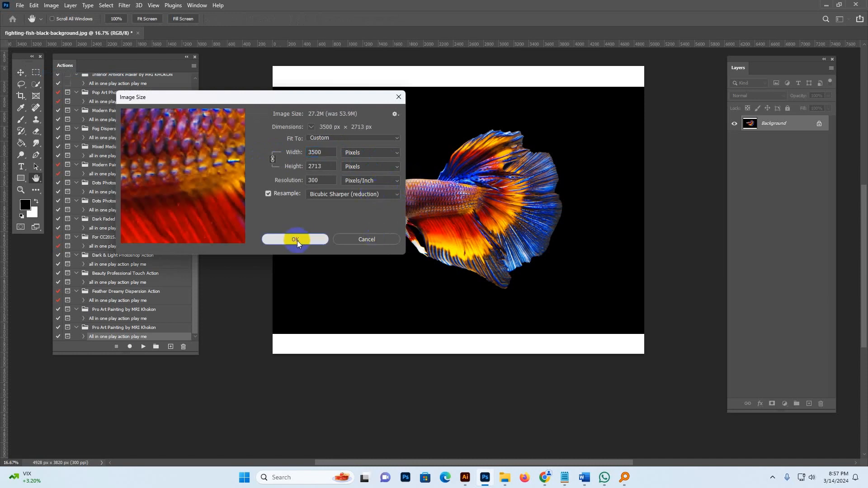
# Convert the Background into a regular layer and flatten the image back into one layer.
pyautogui.press('z')
pyautogui.click(438, 182)
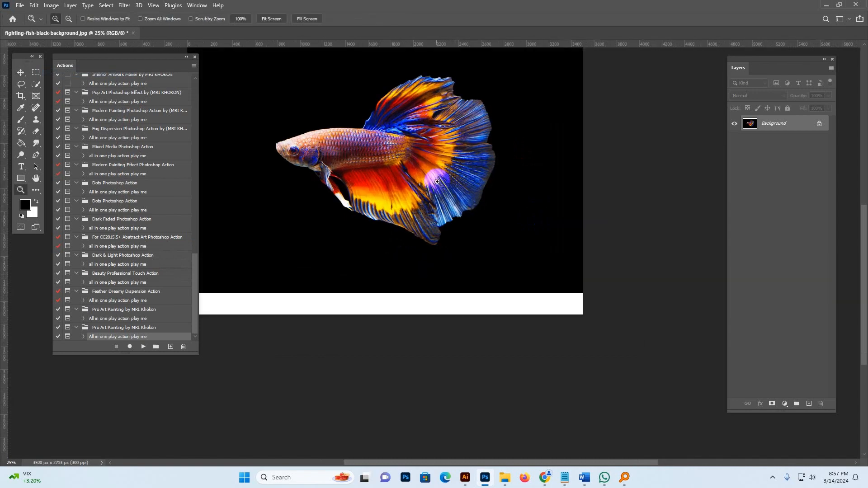
pyautogui.click(500, 231)
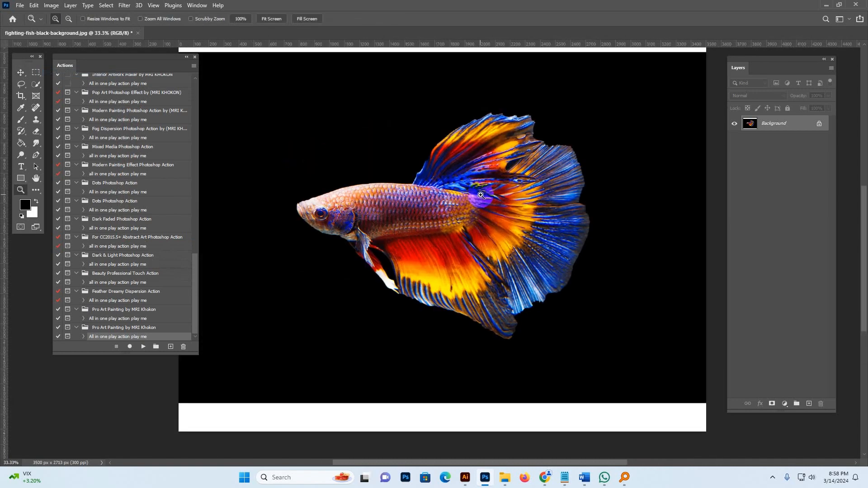
pyautogui.moveTo(481, 171); pyautogui.dragTo(477, 189)
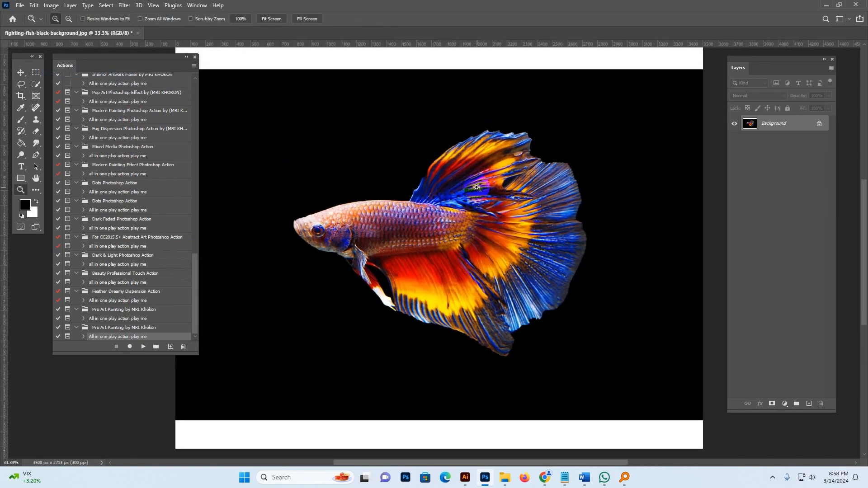
pyautogui.doubleClick(786, 126)
pyautogui.click(507, 141)
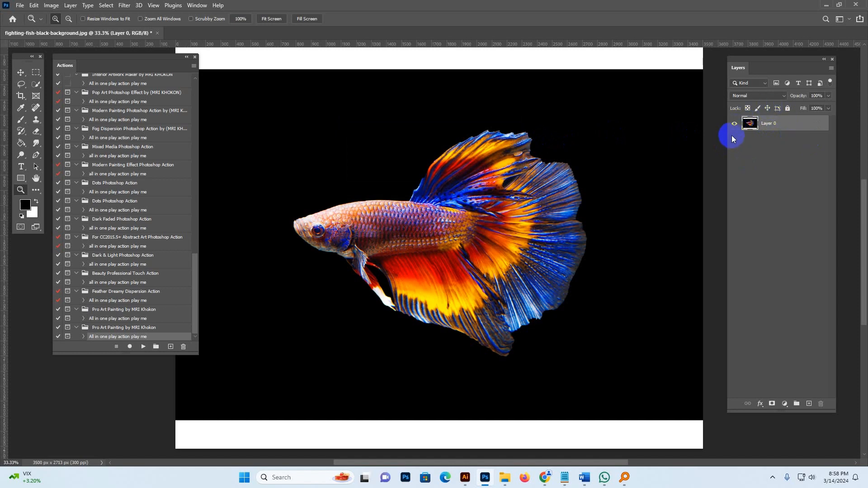
pyautogui.rightClick(789, 125)
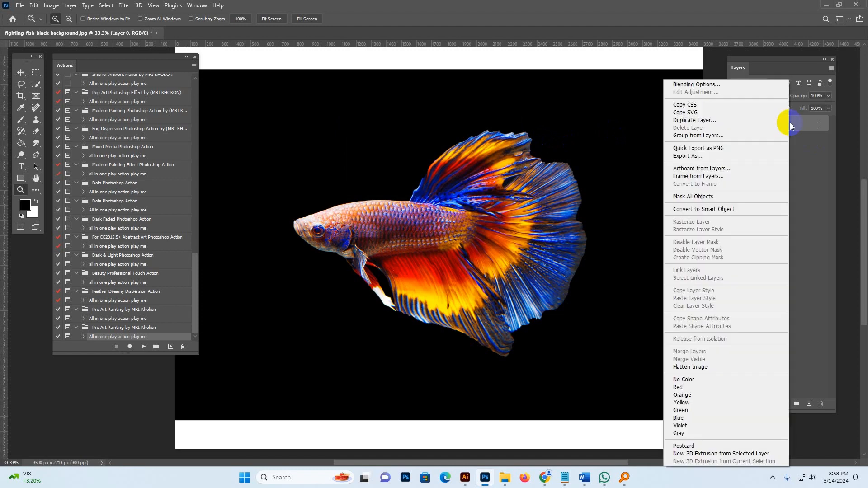
pyautogui.rightClick(795, 123)
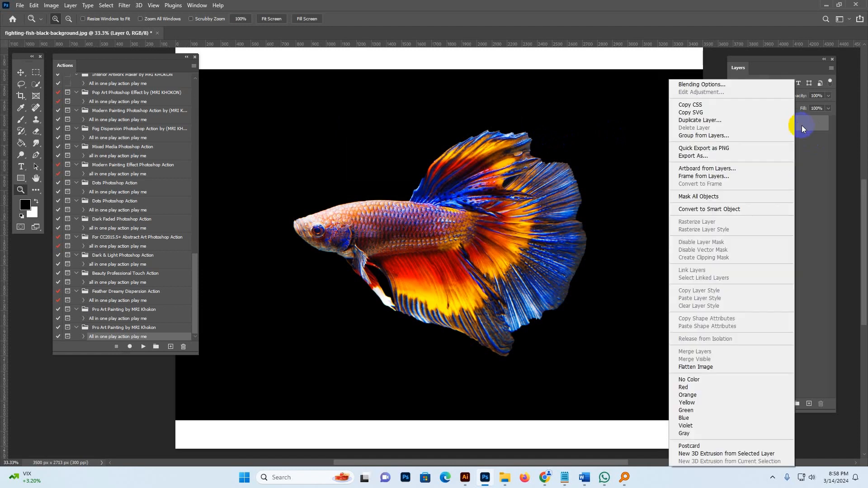
pyautogui.click(690, 368)
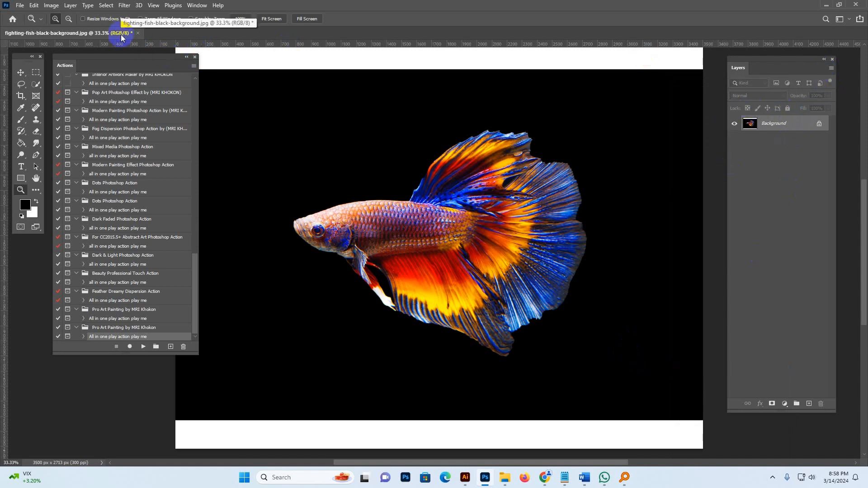
pyautogui.click(51, 5)
pyautogui.moveTo(68, 15)
pyautogui.click(158, 50)
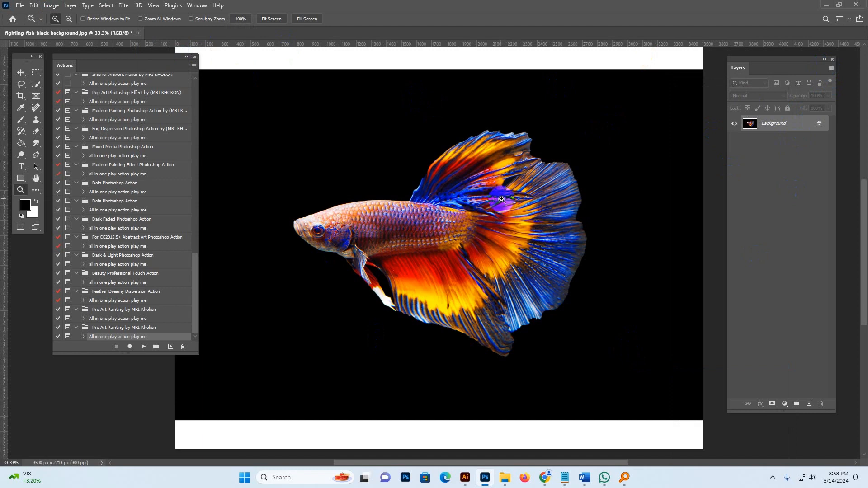
# Select the fish with Select Subject using the Quick Selection tool.
pyautogui.click(36, 84)
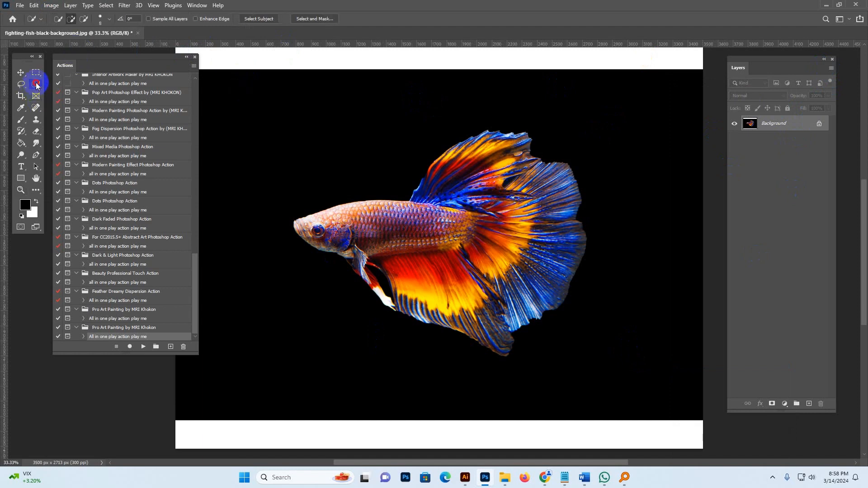
pyautogui.click(66, 92)
pyautogui.moveTo(35, 85); pyautogui.dragTo(62, 93)
pyautogui.click(64, 94)
pyautogui.click(38, 86)
pyautogui.click(66, 93)
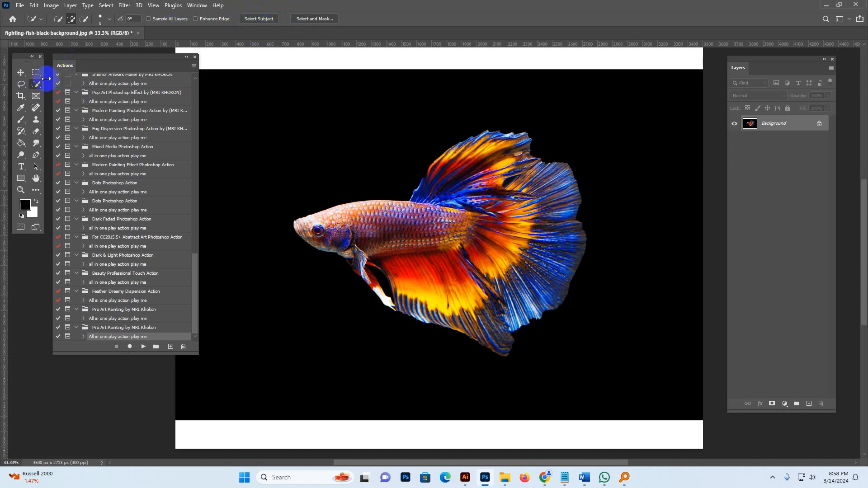
pyautogui.click(260, 19)
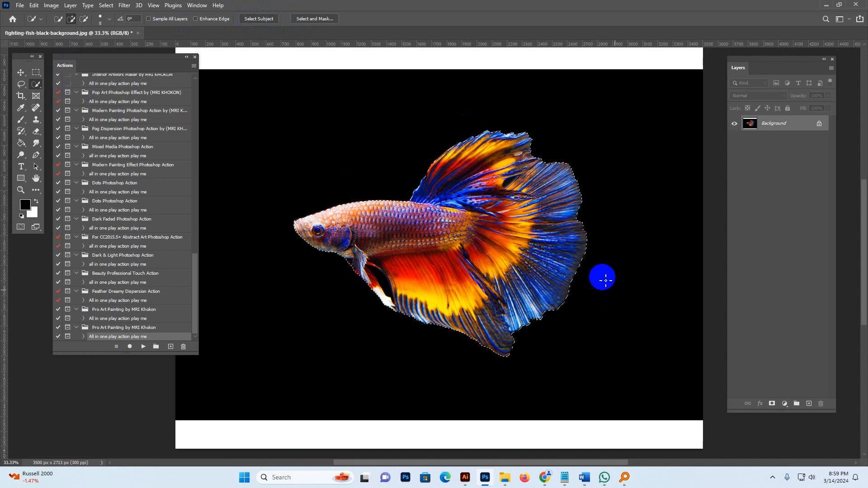
# Add a new layer named brush and fill the fish selection on it with red using the Paint Bucket.
pyautogui.click(809, 404)
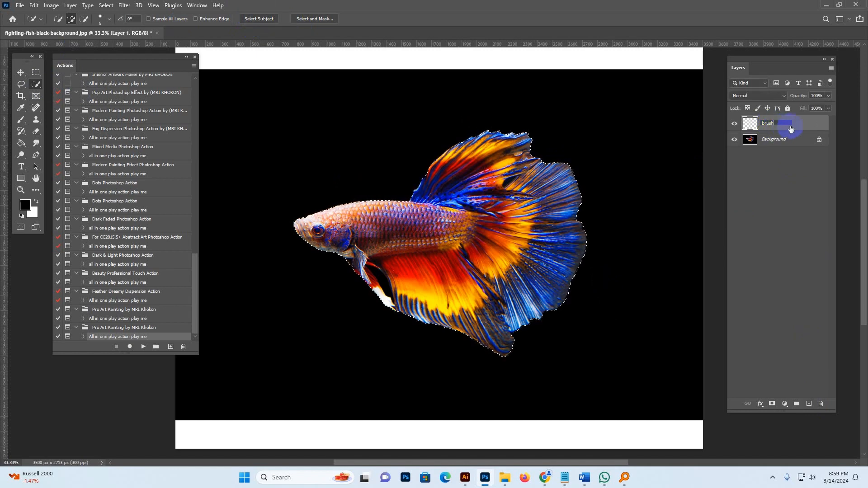
pyautogui.press('Return')
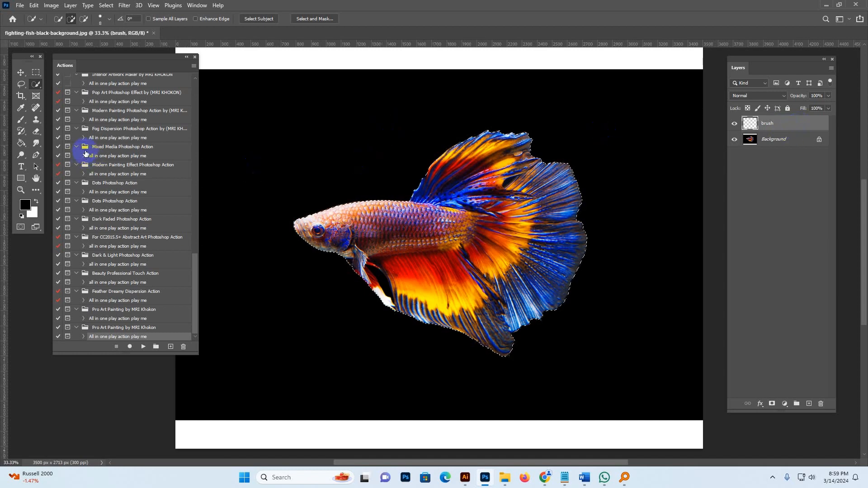
pyautogui.click(20, 143)
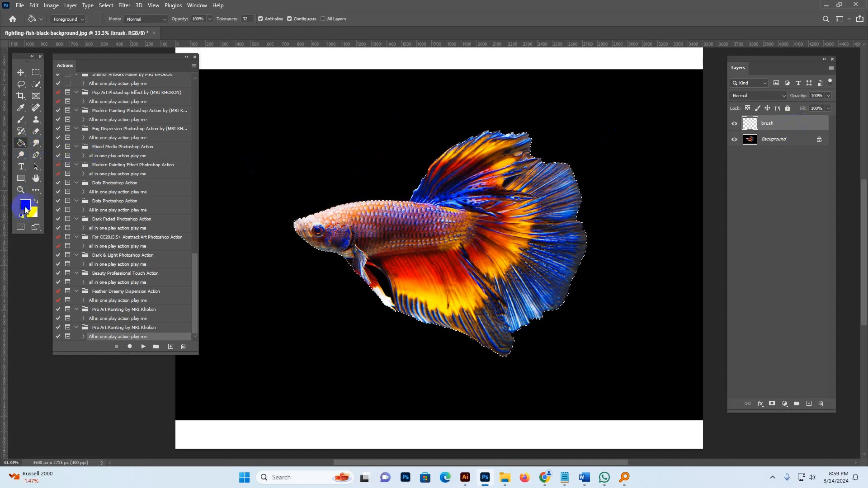
pyautogui.click(28, 206)
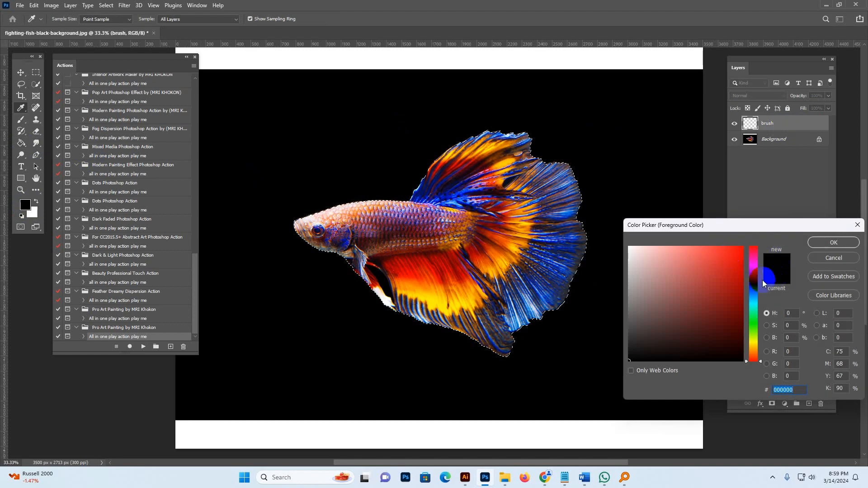
pyautogui.click(837, 258)
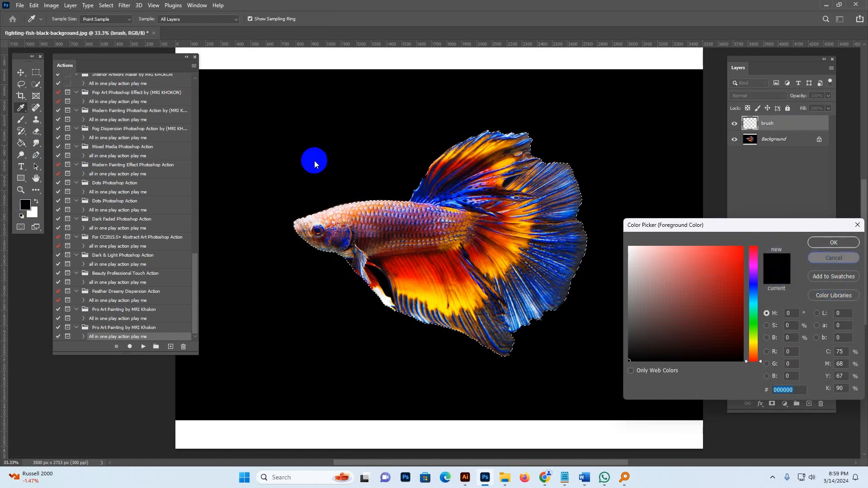
pyautogui.moveTo(22, 145)
pyautogui.mouseDown()
pyautogui.moveTo(61, 145)
pyautogui.moveTo(50, 159)
pyautogui.mouseUp()
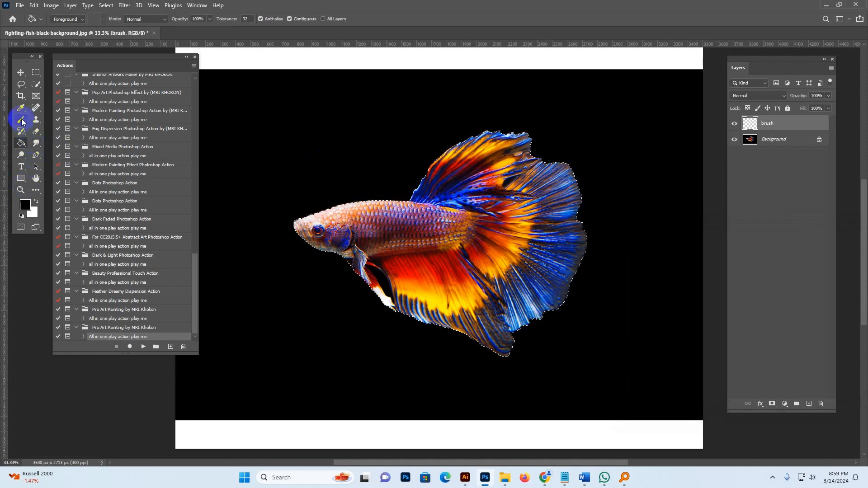
pyautogui.click(24, 204)
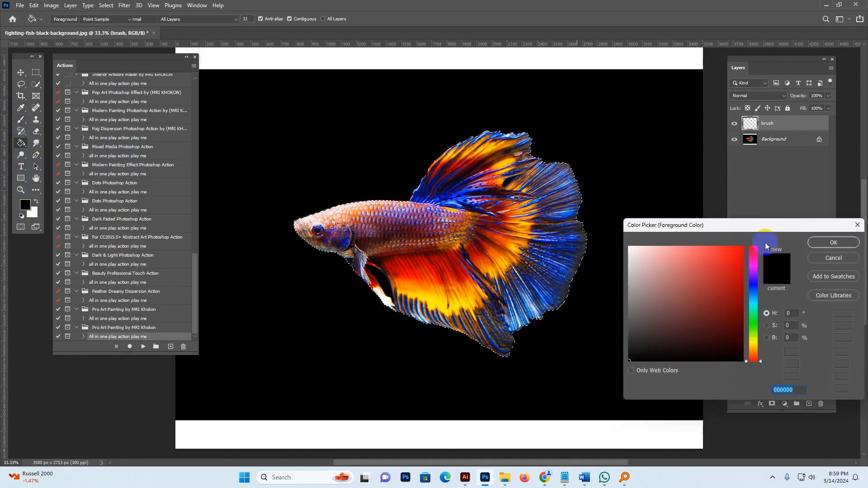
pyautogui.click(833, 242)
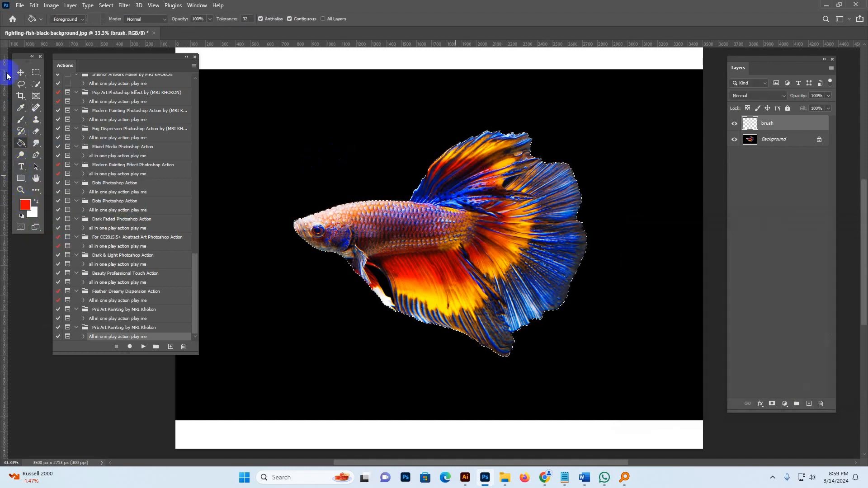
pyautogui.click(502, 207)
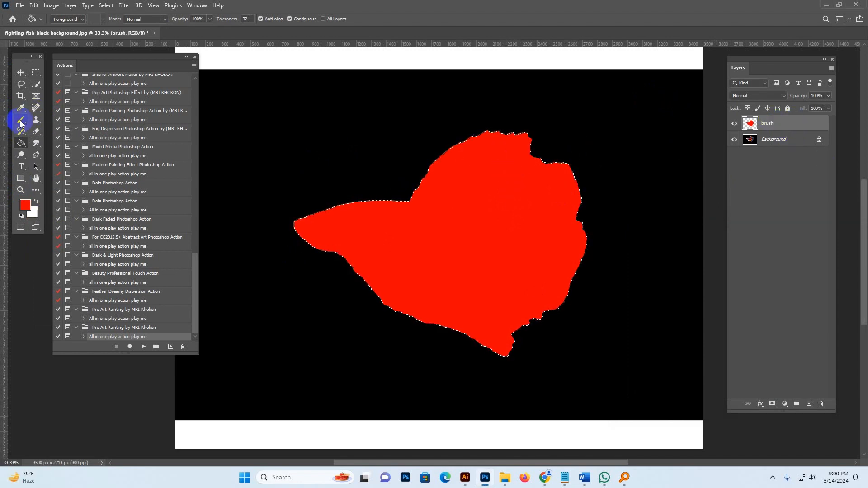
# Deselect the fish selection.
pyautogui.moveTo(20, 123); pyautogui.dragTo(51, 120)
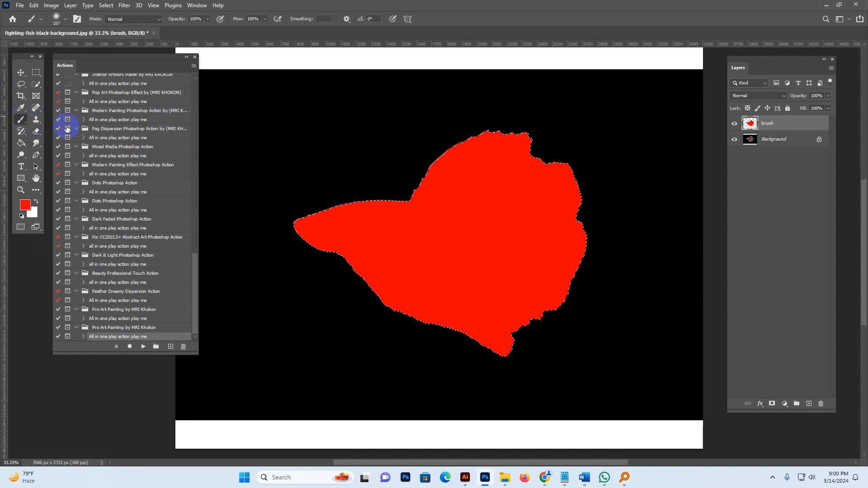
pyautogui.click(504, 194)
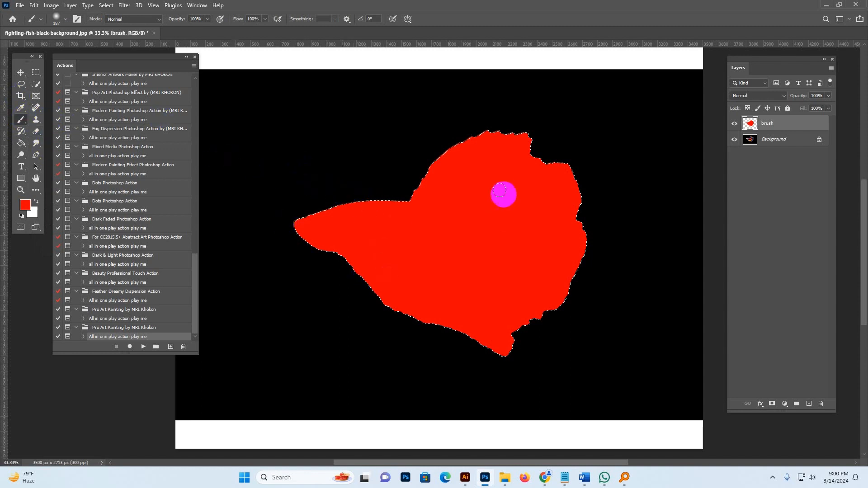
pyautogui.click(21, 73)
pyautogui.click(408, 317)
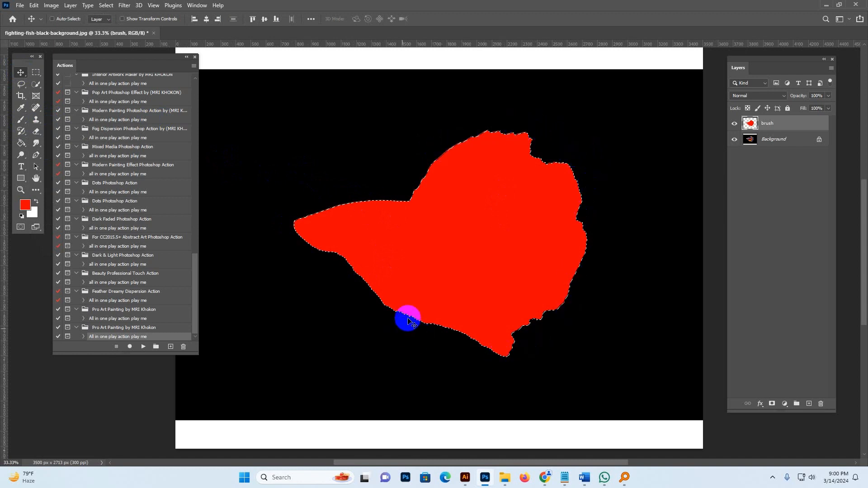
pyautogui.click(107, 7)
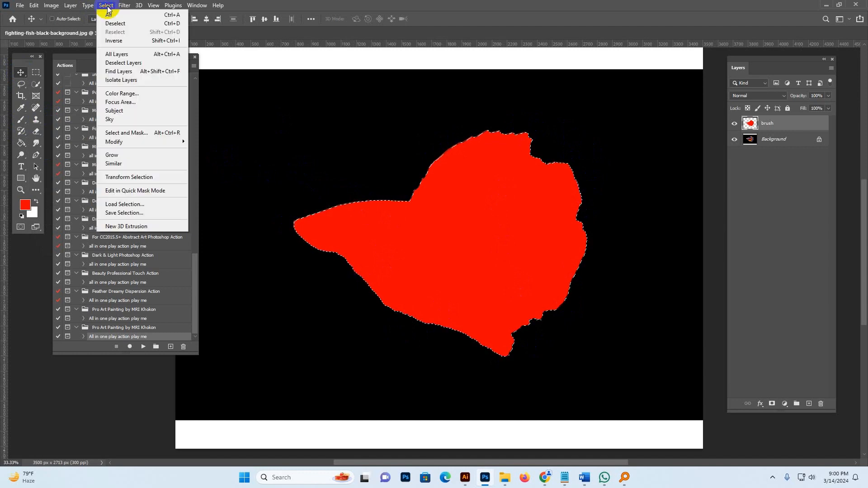
pyautogui.click(115, 23)
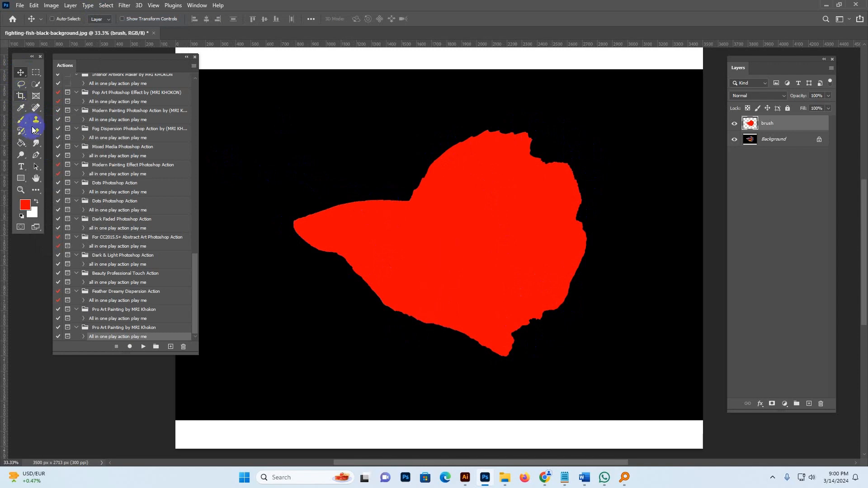
# Pick a hard round brush, reduce its size, and paint along the red shape's lower edge.
pyautogui.click(19, 120)
pyautogui.click(65, 19)
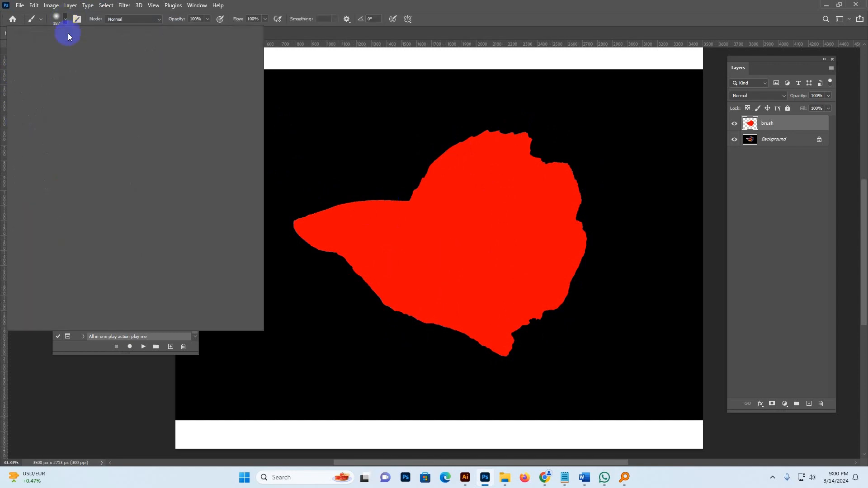
pyautogui.click(191, 136)
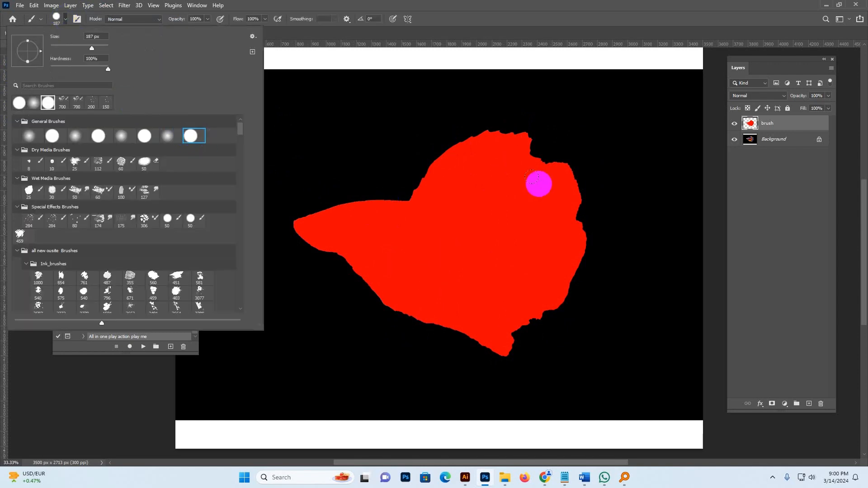
pyautogui.click(552, 23)
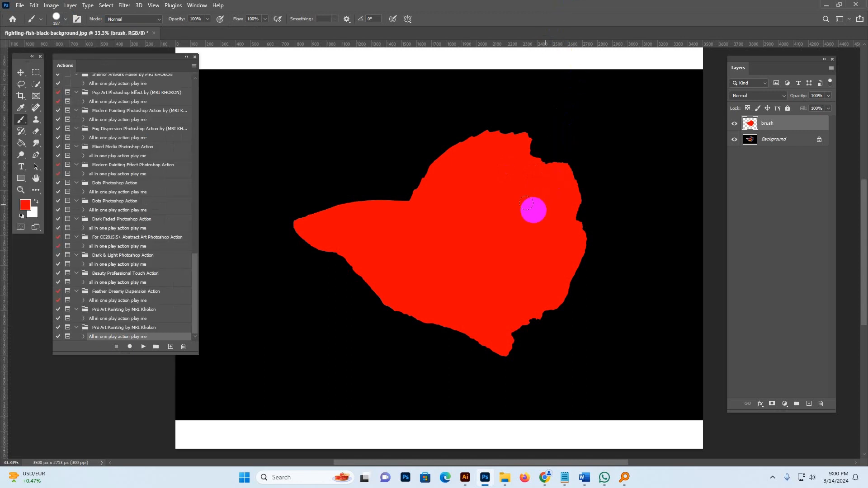
pyautogui.press('[')
pyautogui.press('[')
pyautogui.press('[')
pyautogui.press('[')
pyautogui.press('[')
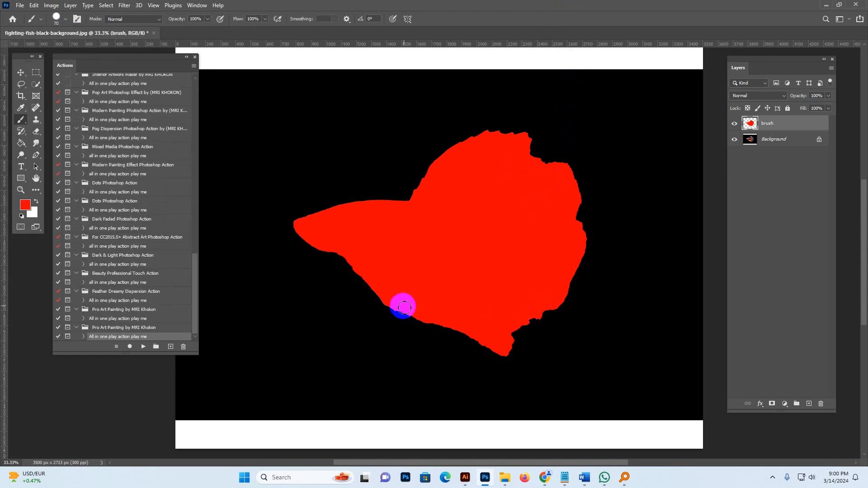
pyautogui.moveTo(399, 306); pyautogui.dragTo(445, 322)
# Choose another round brush at 70 px and paint along the red shape's upper right edge.
pyautogui.click(66, 19)
pyautogui.click(144, 136)
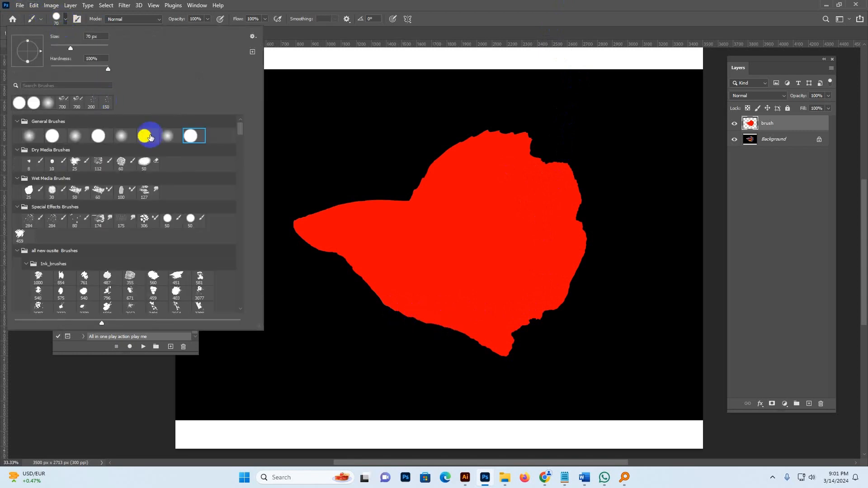
pyautogui.click(786, 126)
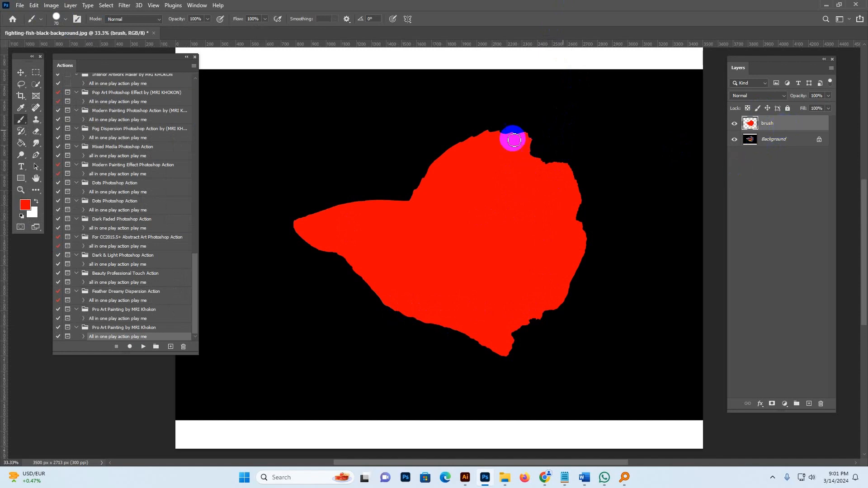
pyautogui.moveTo(544, 171)
pyautogui.mouseDown()
pyautogui.moveTo(562, 168)
pyautogui.moveTo(560, 201)
pyautogui.mouseUp()
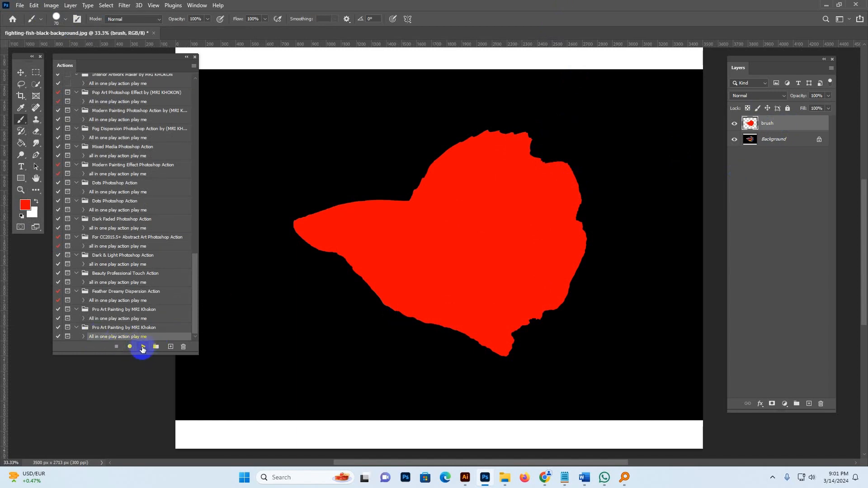
# Play the Pro Art Painting action and close its completion message.
pyautogui.click(144, 347)
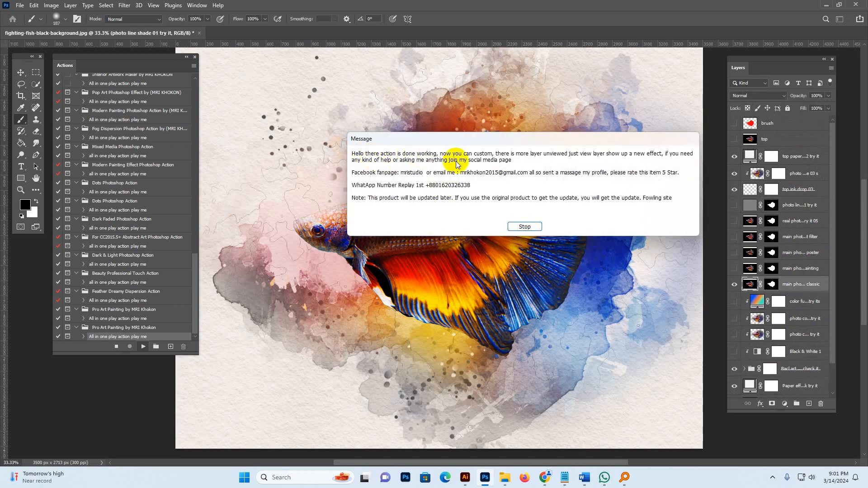
pyautogui.click(531, 227)
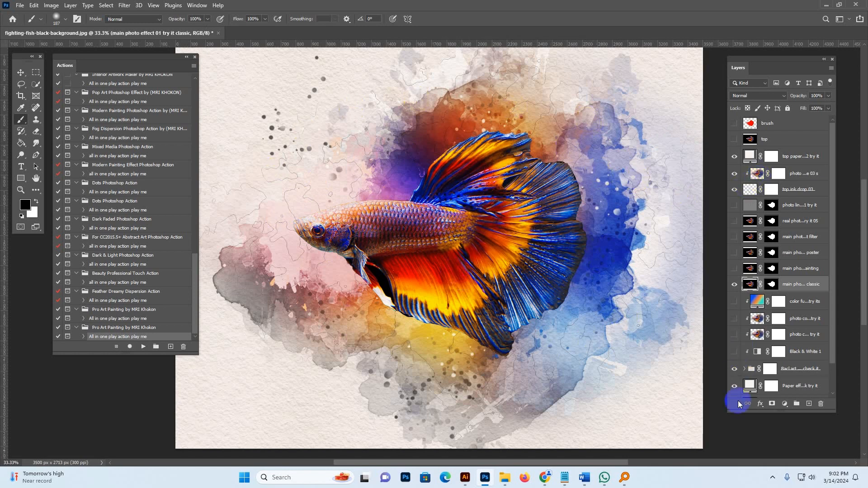
# Widen the Layers panel and toggle the classic main photo effect layer's visibility off and back on.
pyautogui.moveTo(731, 411); pyautogui.dragTo(685, 436)
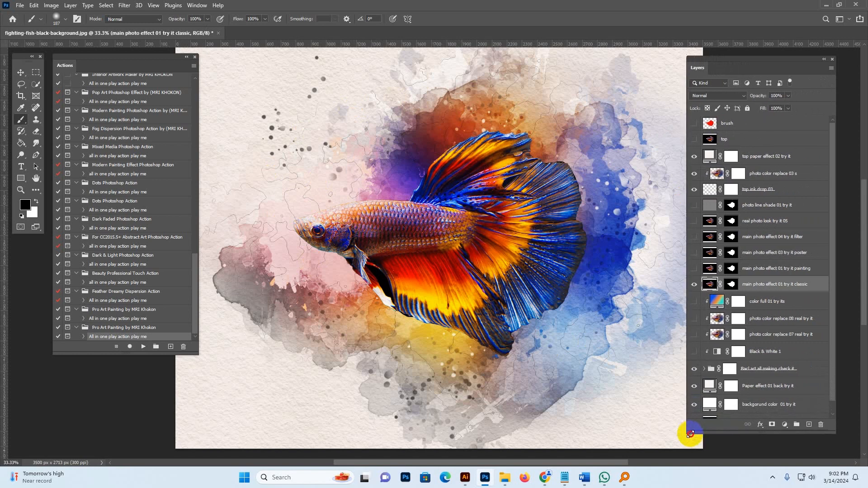
pyautogui.moveTo(734, 293); pyautogui.dragTo(693, 287)
pyautogui.click(694, 286)
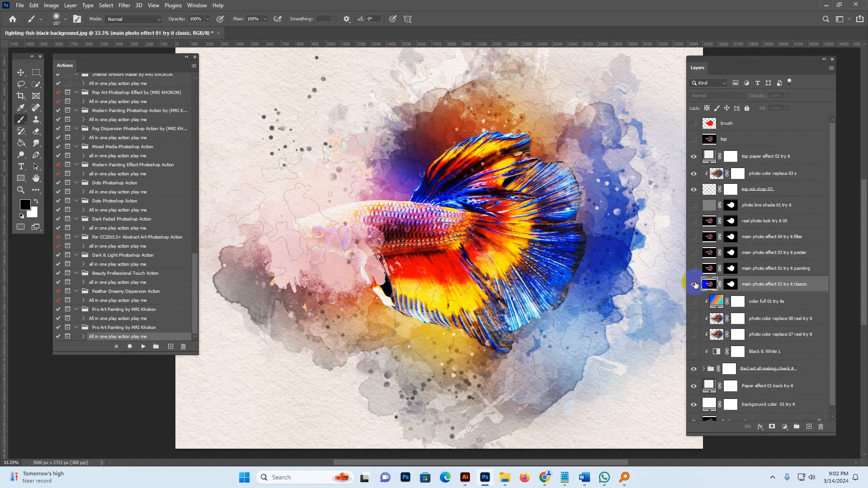
pyautogui.click(694, 285)
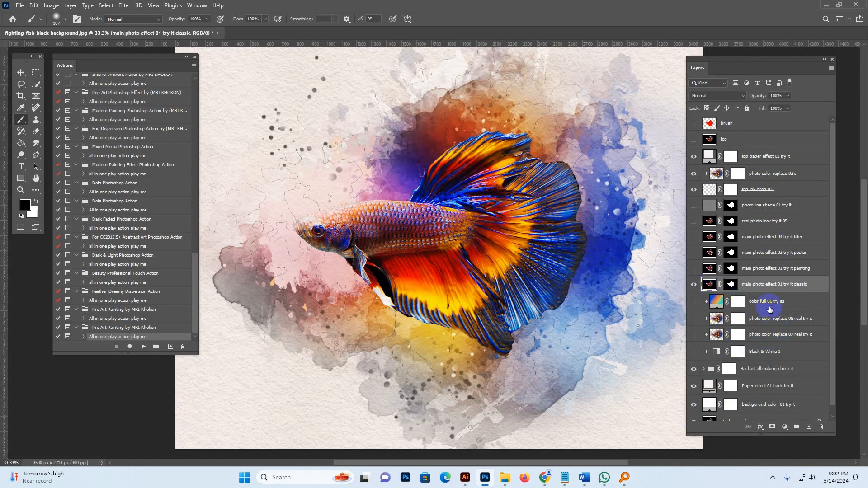
# Toggle the top ink drop and top paper effect layers' visibility to compare their effect.
pyautogui.moveTo(770, 309); pyautogui.dragTo(722, 190)
pyautogui.click(708, 191)
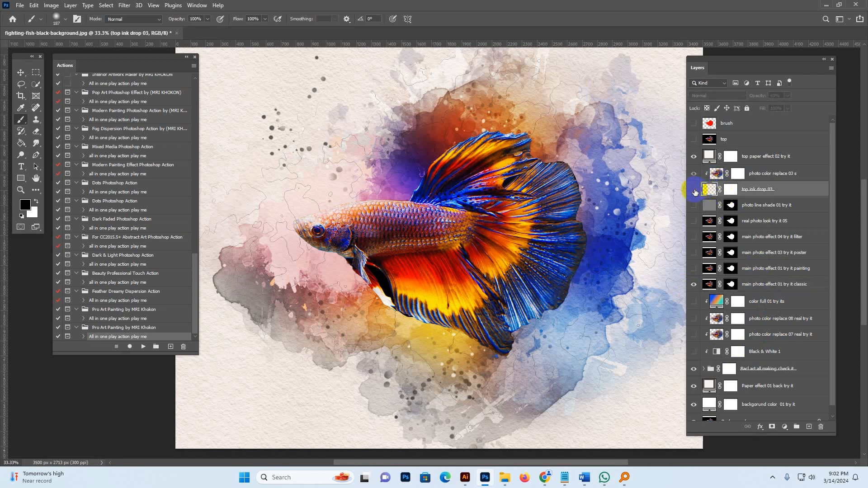
pyautogui.click(694, 190)
pyautogui.click(708, 156)
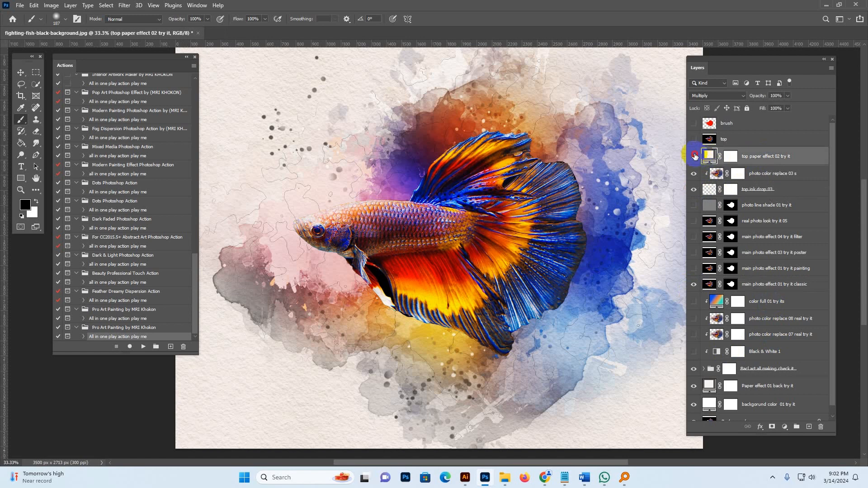
pyautogui.click(694, 156)
pyautogui.click(694, 156)
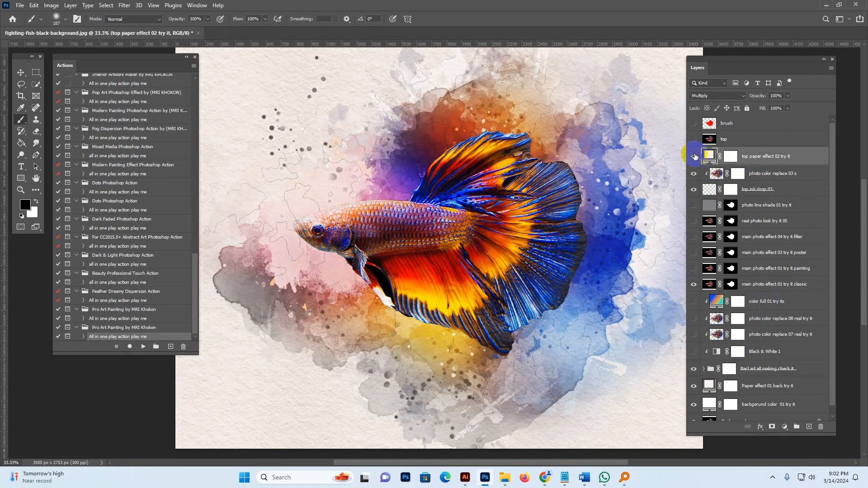
# Hide the Paper effect 01 back and top paper effect 02 layers.
pyautogui.click(709, 386)
pyautogui.click(694, 387)
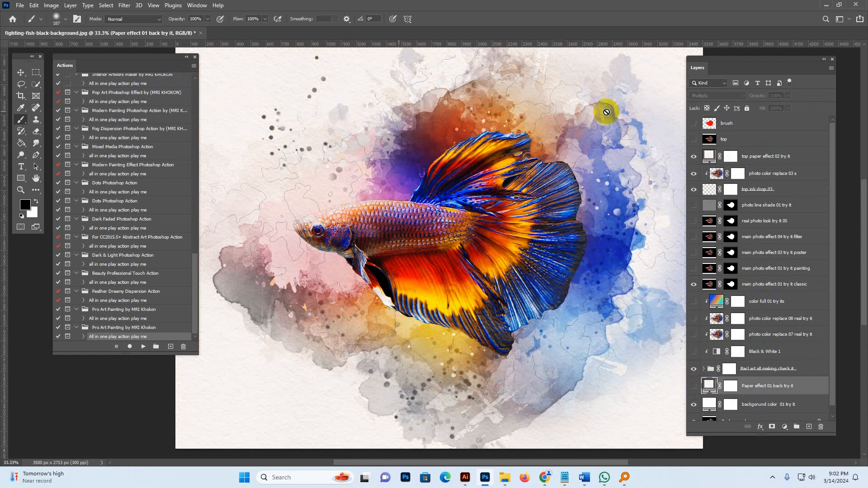
pyautogui.moveTo(697, 64); pyautogui.dragTo(702, 64)
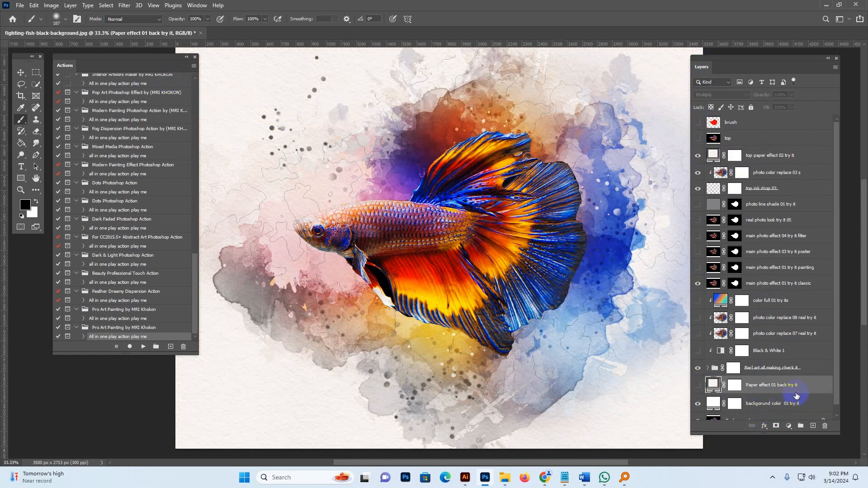
pyautogui.click(697, 386)
pyautogui.click(764, 160)
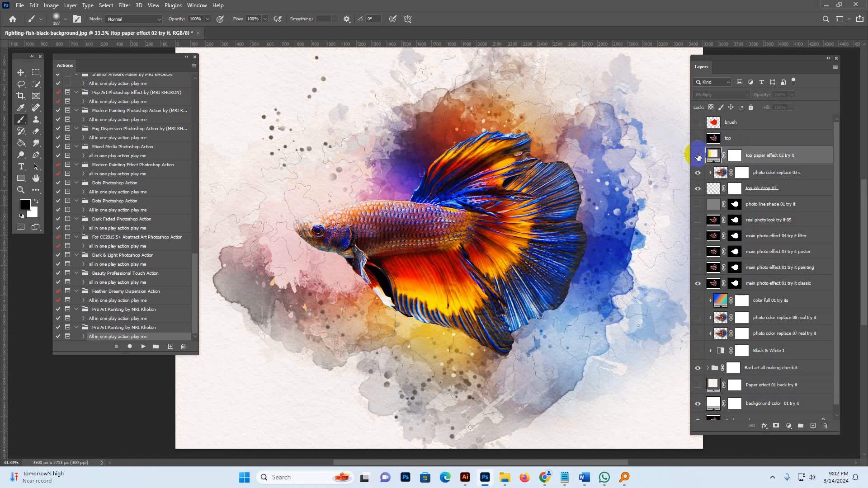
pyautogui.click(698, 156)
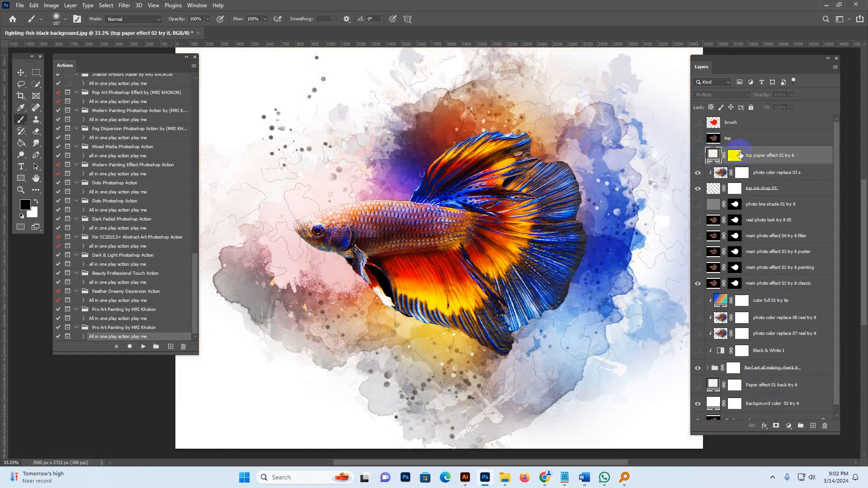
# Switch to the Move tool and hide the background color and Background layers to reveal transparency.
pyautogui.click(21, 73)
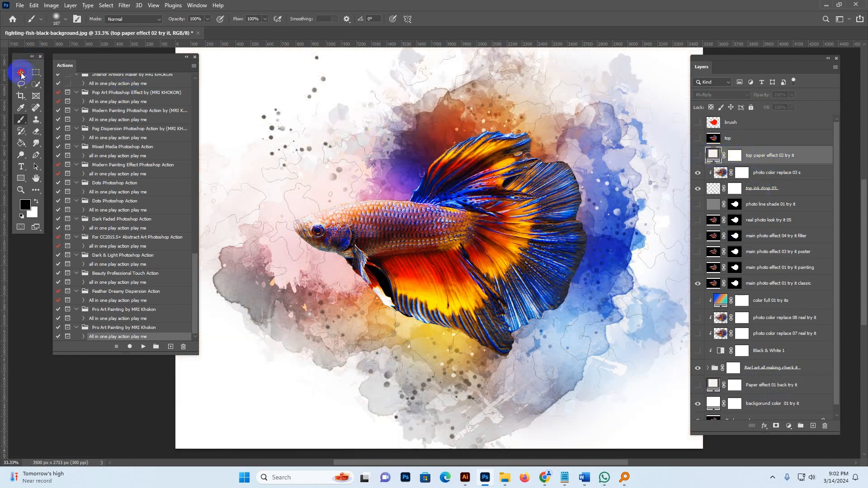
pyautogui.scroll(-1, 762, 397)
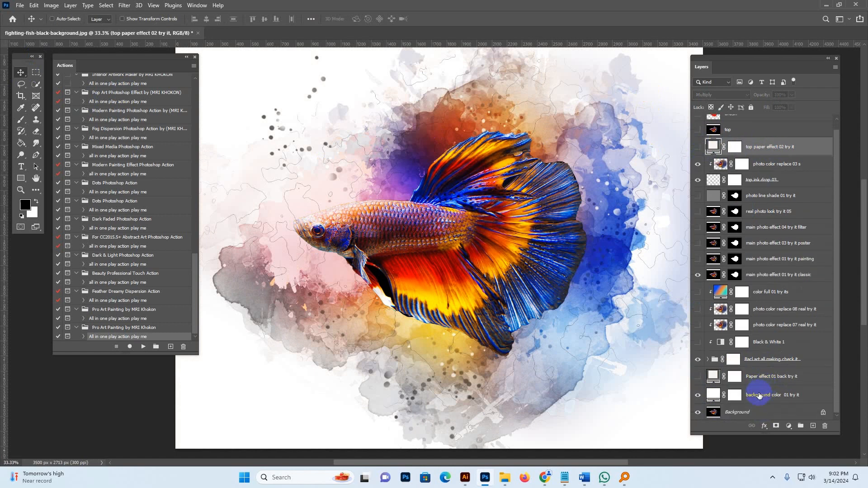
pyautogui.click(760, 396)
pyautogui.click(698, 395)
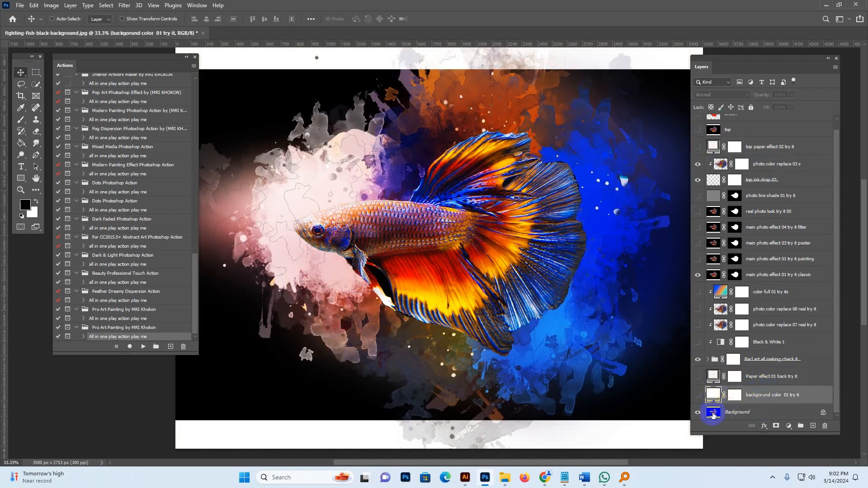
pyautogui.click(713, 412)
pyautogui.click(698, 413)
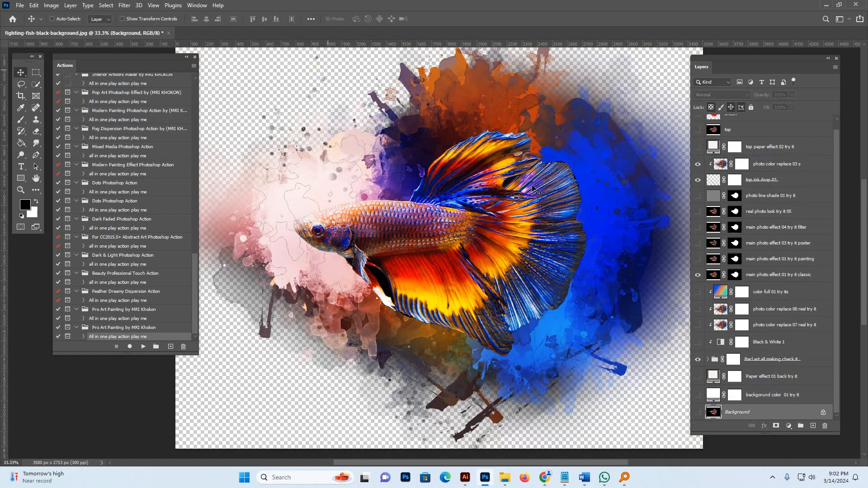
pyautogui.click(20, 5)
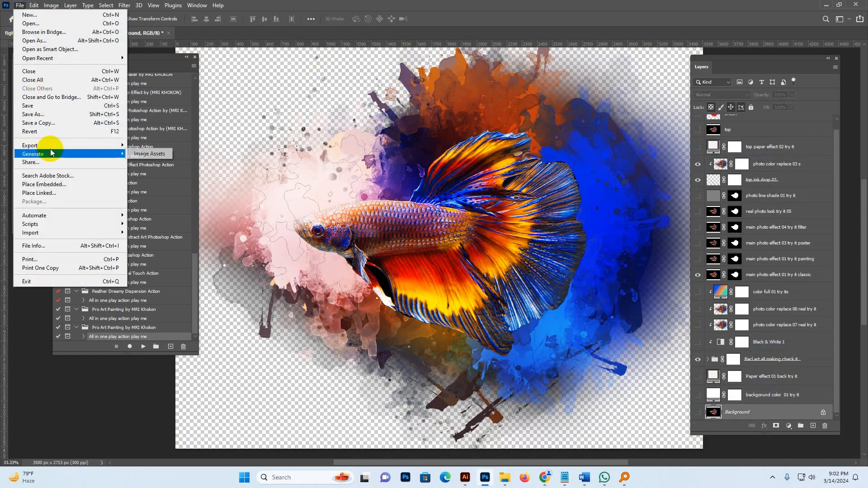
pyautogui.moveTo(52, 147)
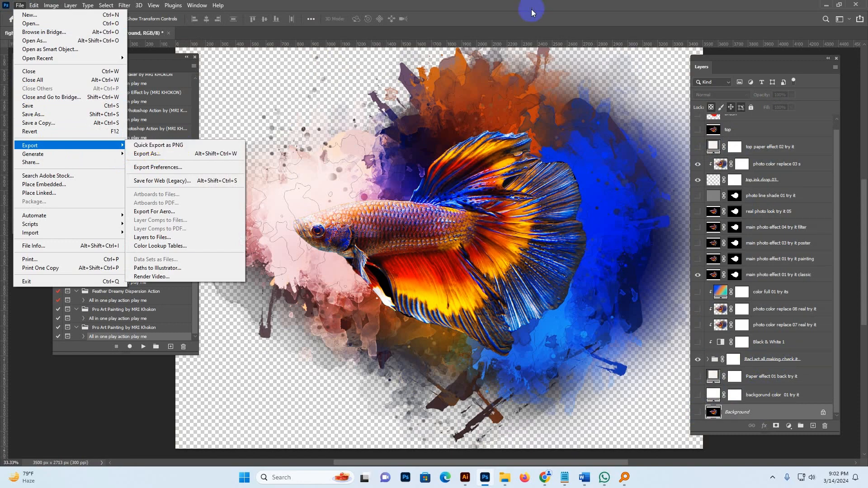
pyautogui.click(572, 24)
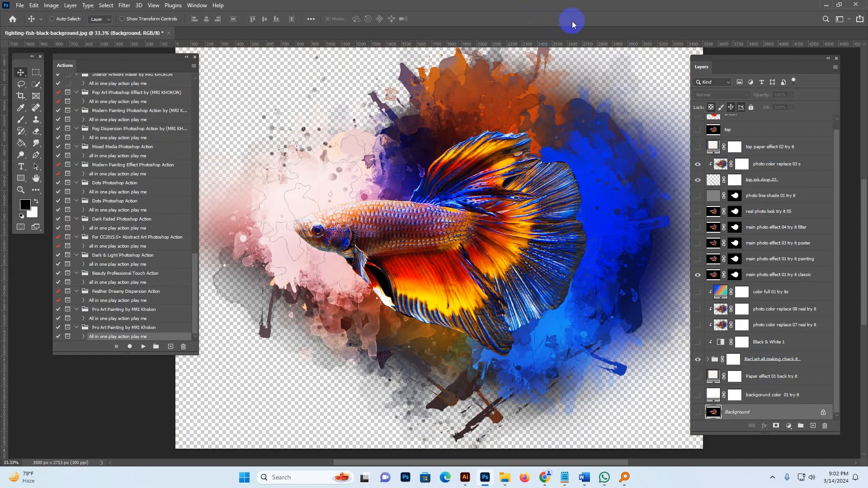
# Show the Background, background color, Paper effect 01 back and top paper effect 02 layers again.
pyautogui.click(698, 412)
pyautogui.click(698, 395)
pyautogui.click(698, 376)
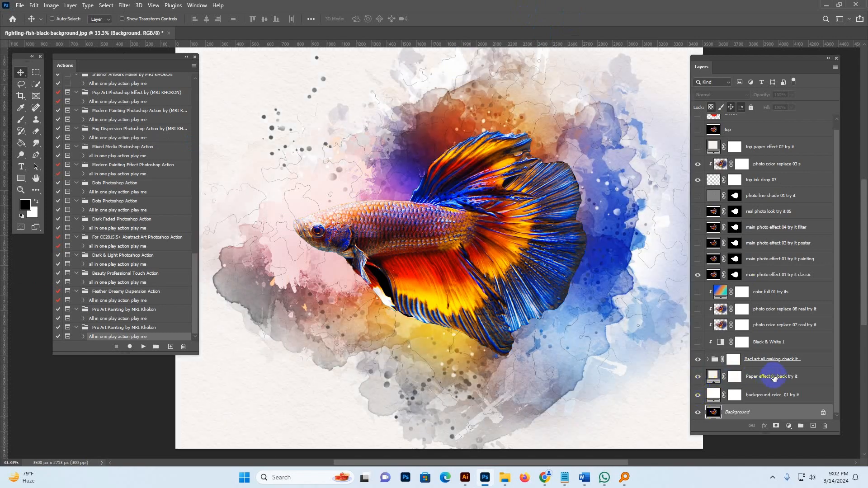
pyautogui.click(774, 378)
pyautogui.click(697, 147)
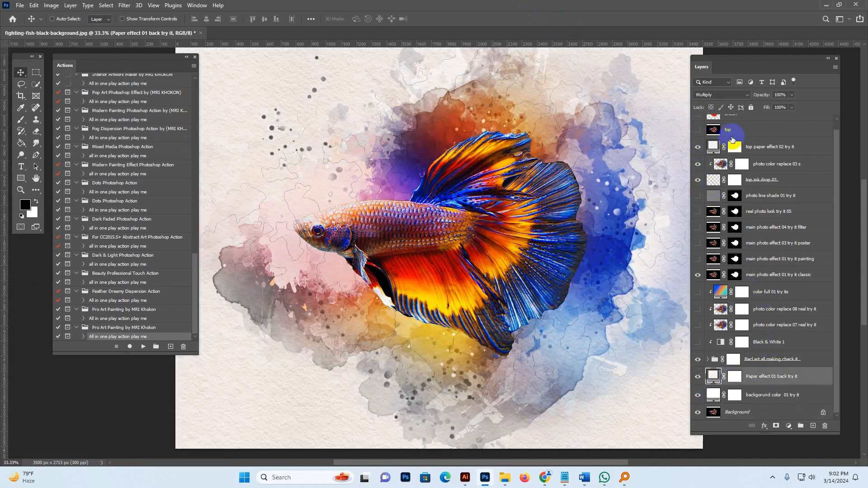
# Show the painting version of the main photo effect instead of the classic version.
pyautogui.click(766, 279)
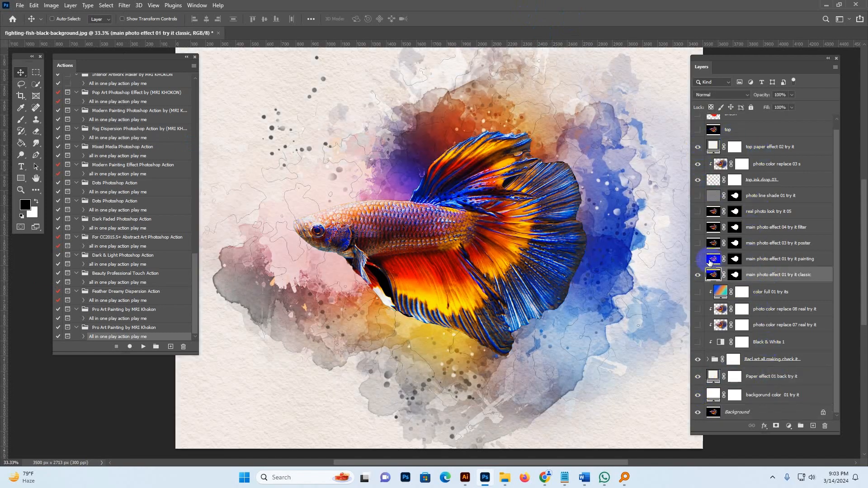
pyautogui.click(711, 260)
pyautogui.click(697, 260)
pyautogui.click(696, 275)
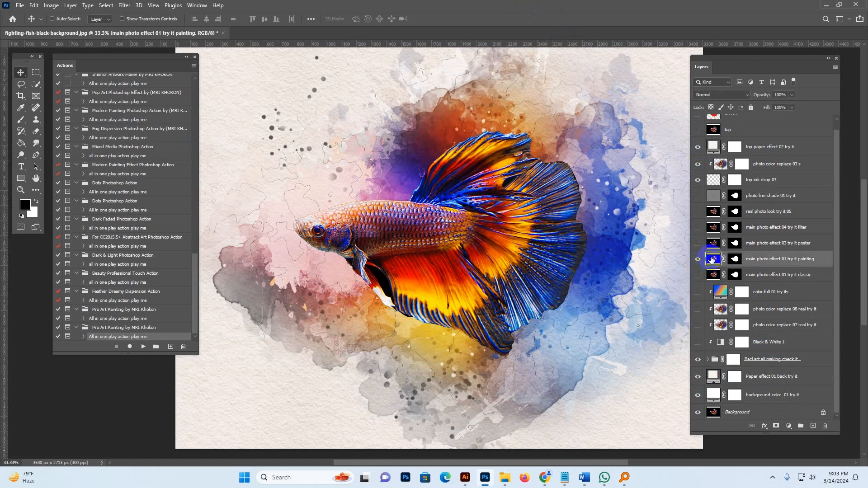
# Show the poster version of the main photo effect instead of the painting version.
pyautogui.click(697, 259)
pyautogui.click(714, 245)
pyautogui.click(698, 243)
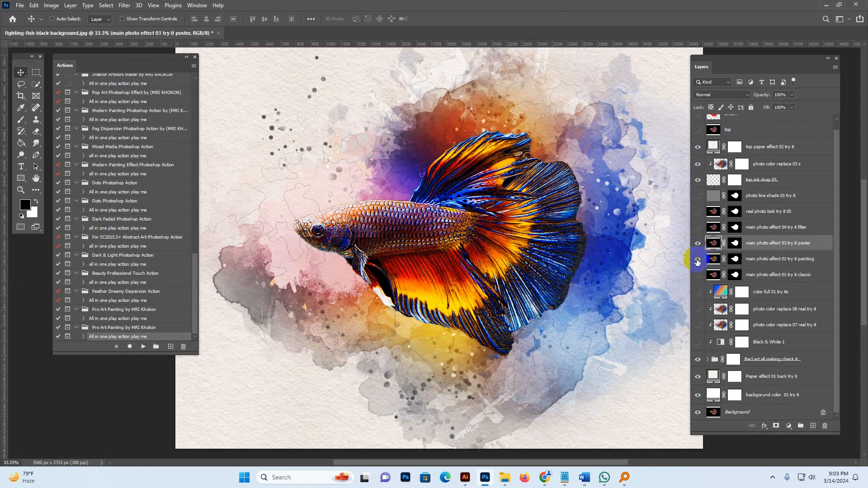
pyautogui.click(697, 259)
# Try the filter and real photo look versions of the main photo effect, hiding the poster layer.
pyautogui.click(712, 227)
pyautogui.click(697, 228)
pyautogui.click(698, 244)
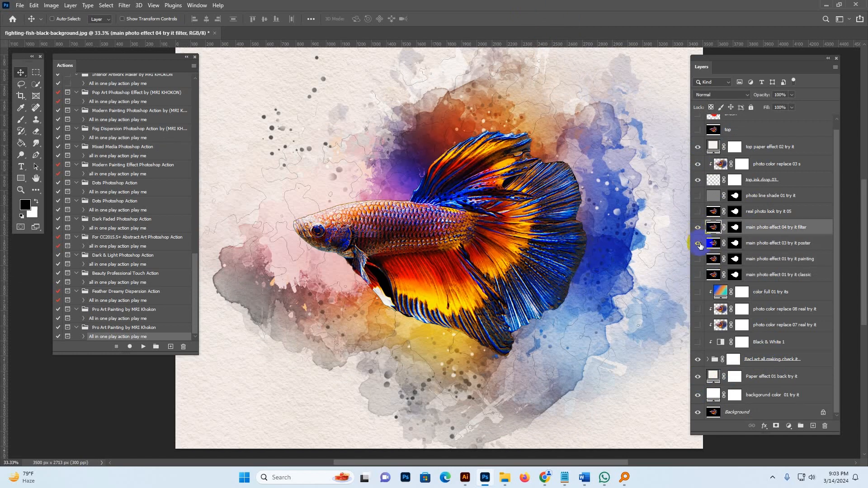
pyautogui.click(704, 213)
pyautogui.click(697, 211)
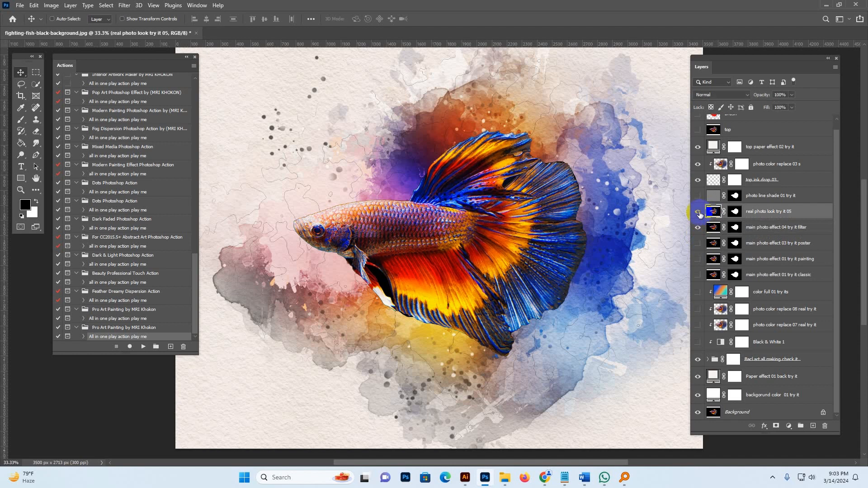
pyautogui.click(697, 228)
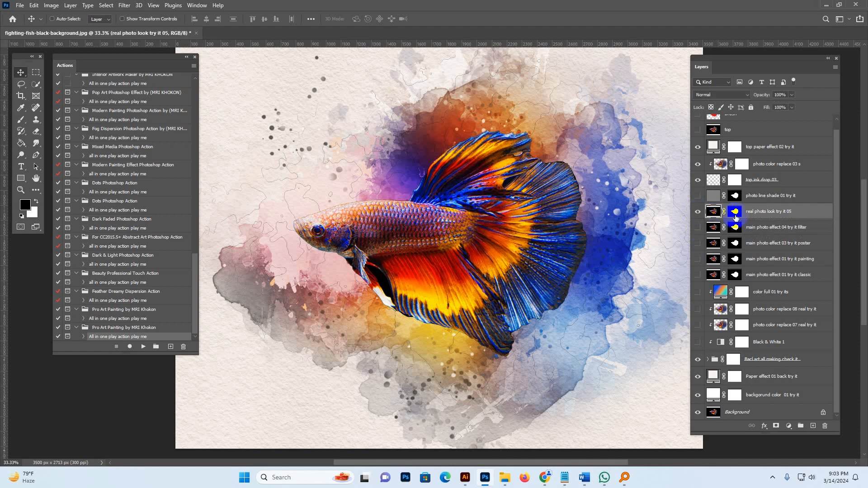
pyautogui.click(698, 212)
# Show the photo line shade layer and the painting version of the main photo effect.
pyautogui.click(710, 199)
pyautogui.click(711, 217)
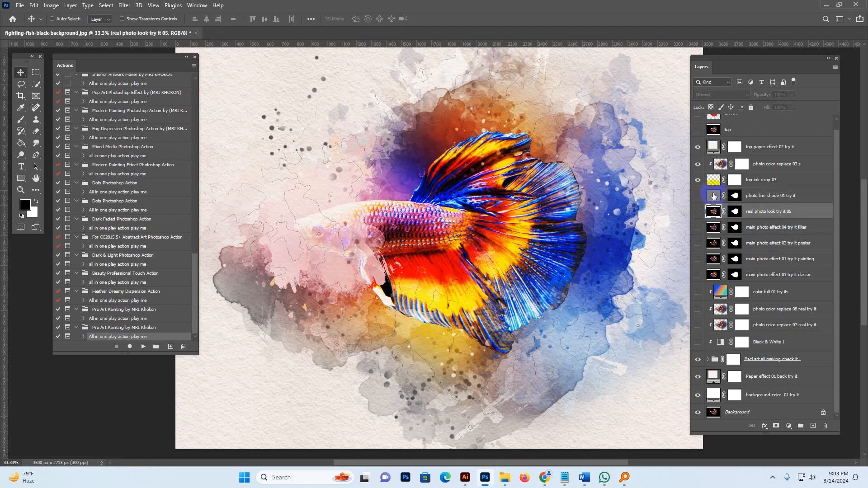
pyautogui.click(712, 197)
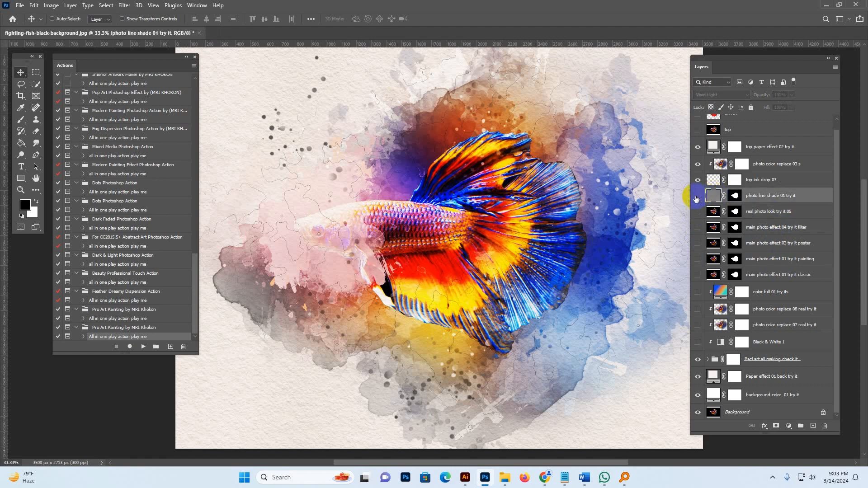
pyautogui.click(712, 244)
pyautogui.click(697, 244)
pyautogui.click(697, 244)
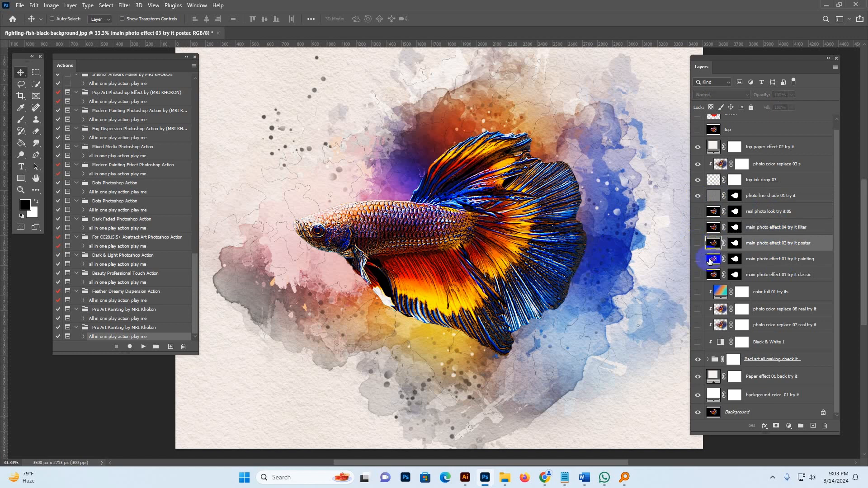
pyautogui.click(711, 260)
pyautogui.click(697, 260)
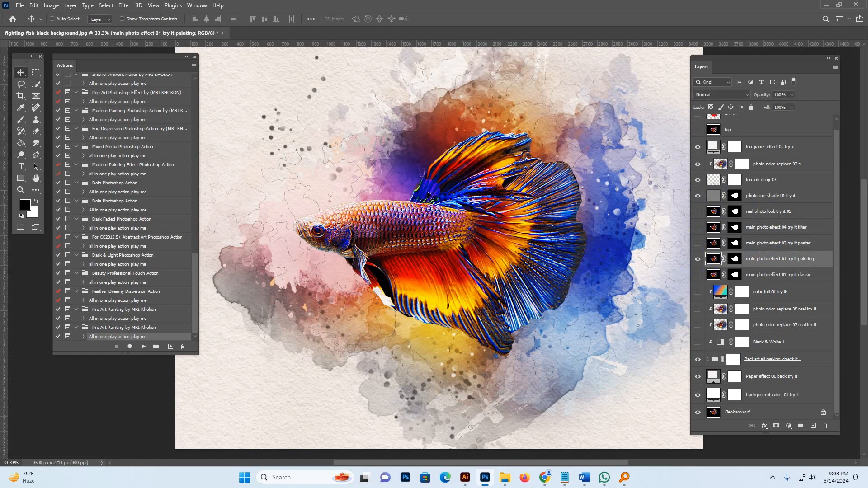
pyautogui.click(712, 197)
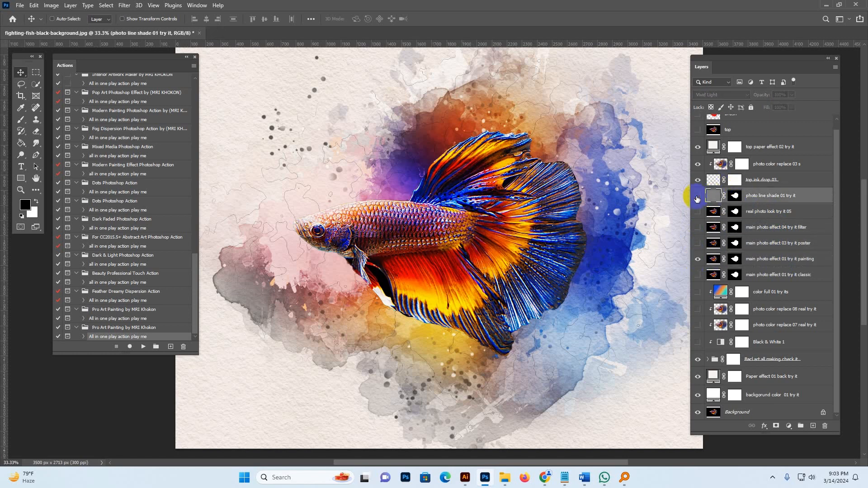
pyautogui.click(696, 197)
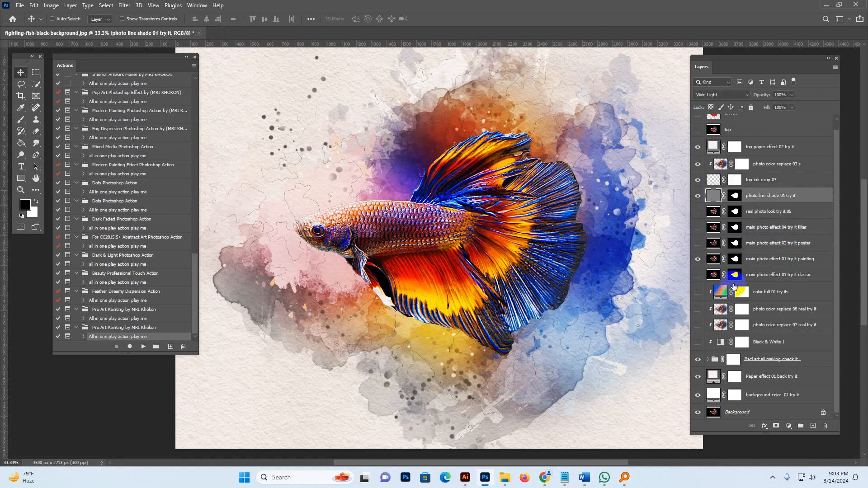
# Show the Black & White 1 layer along with the photo color replace 07 and photo color replace 08 layers.
pyautogui.click(775, 358)
pyautogui.click(774, 344)
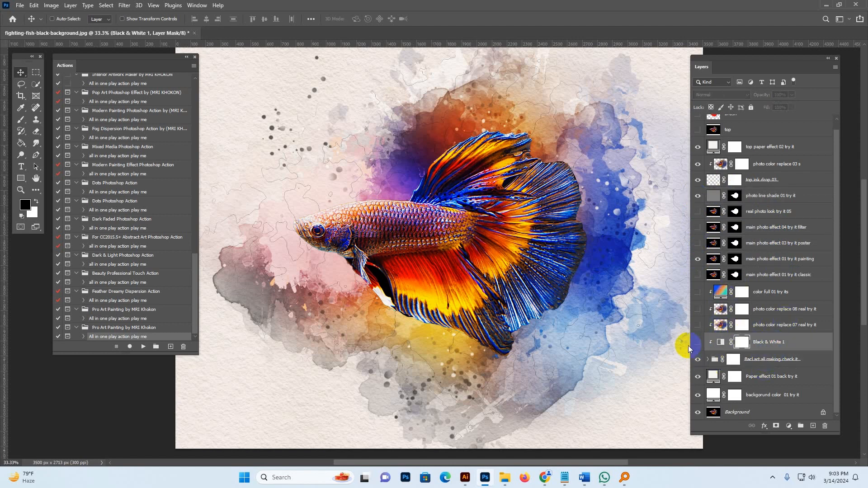
pyautogui.click(697, 344)
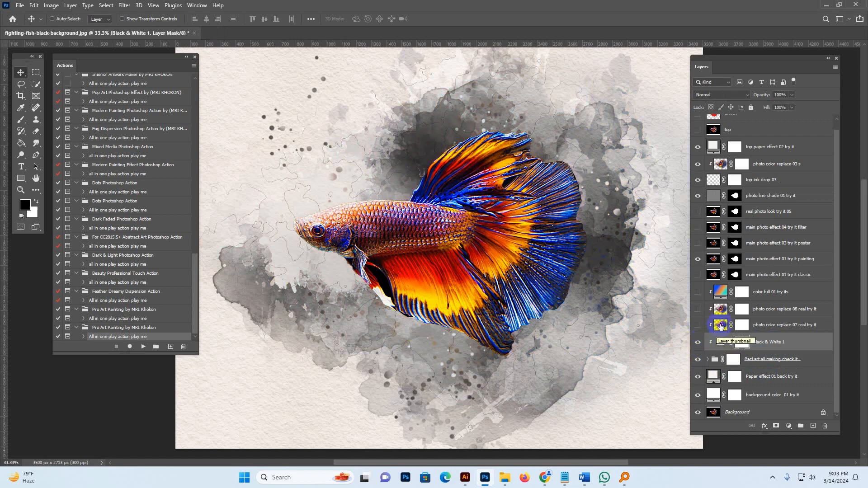
pyautogui.click(699, 325)
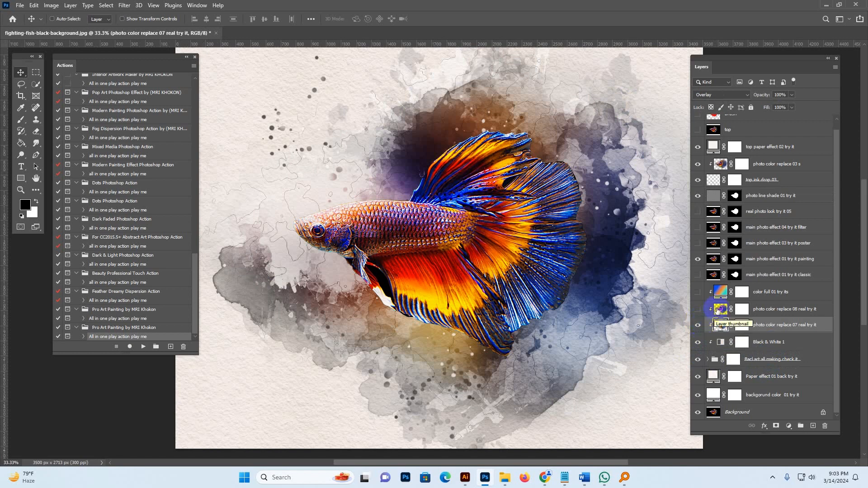
pyautogui.click(697, 310)
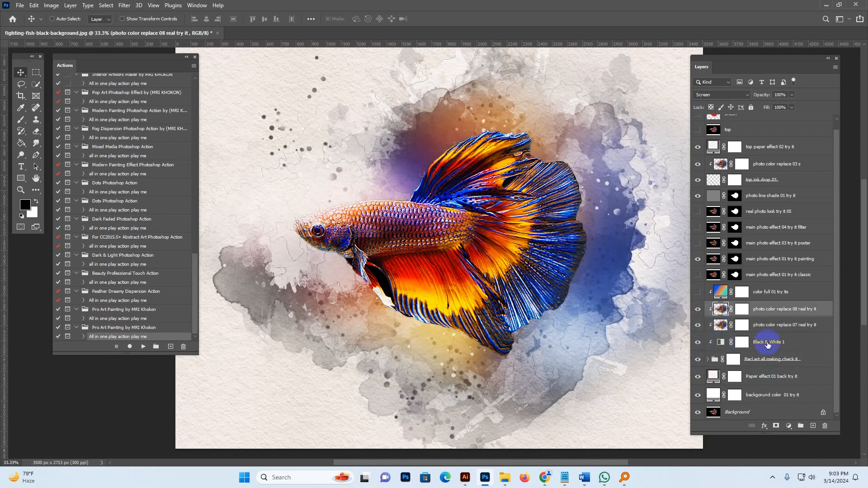
# Hide the Black & White 1 layer and both photo color replace layers again.
pyautogui.click(719, 344)
pyautogui.click(697, 343)
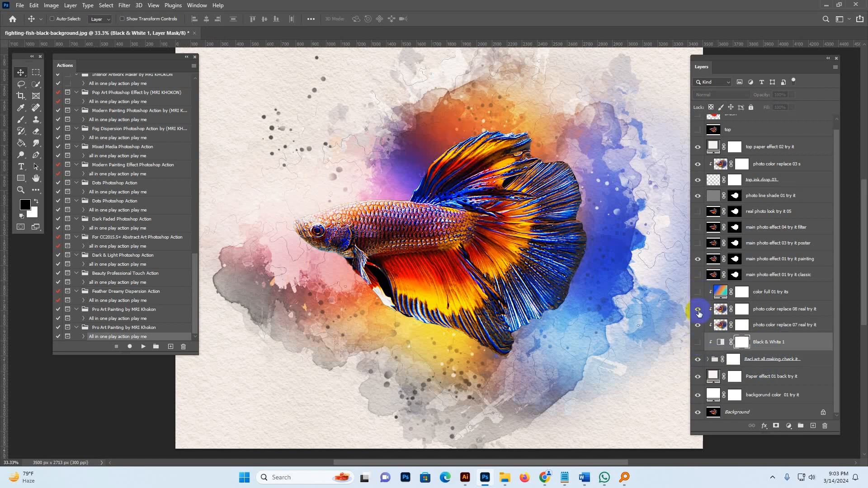
pyautogui.click(698, 325)
pyautogui.click(698, 310)
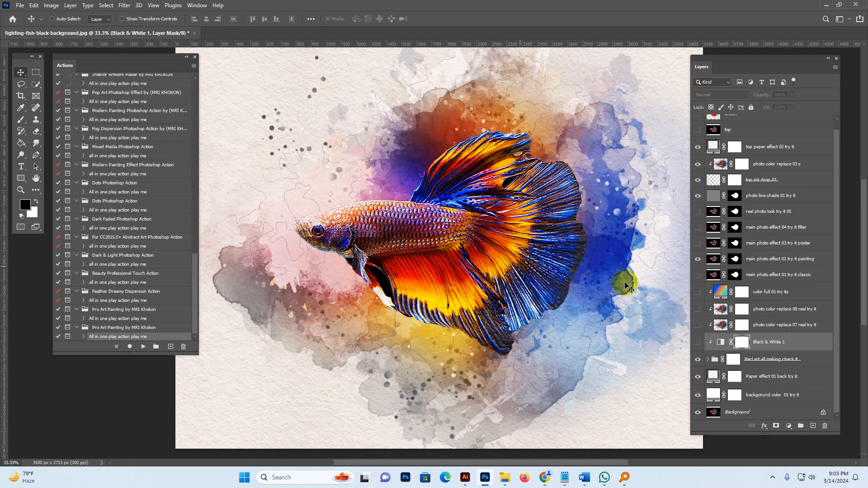
# Show the photo color replace 08, Black & White 1 and color full 01 layers together.
pyautogui.click(698, 309)
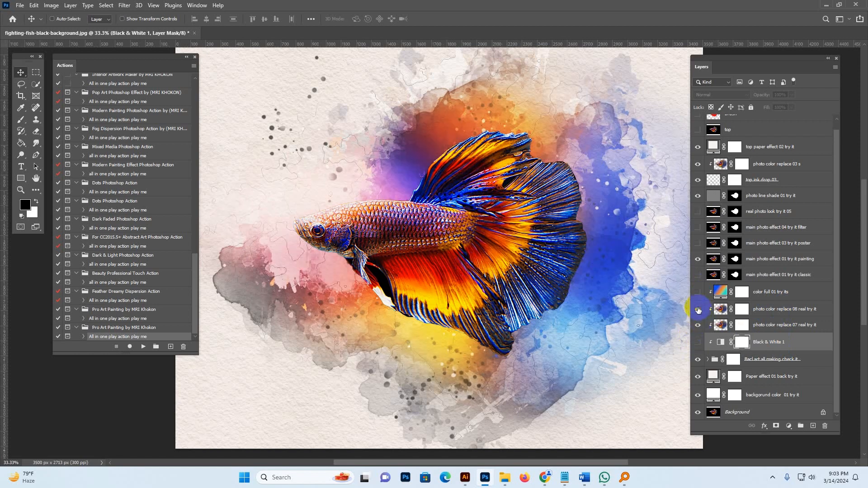
pyautogui.click(698, 342)
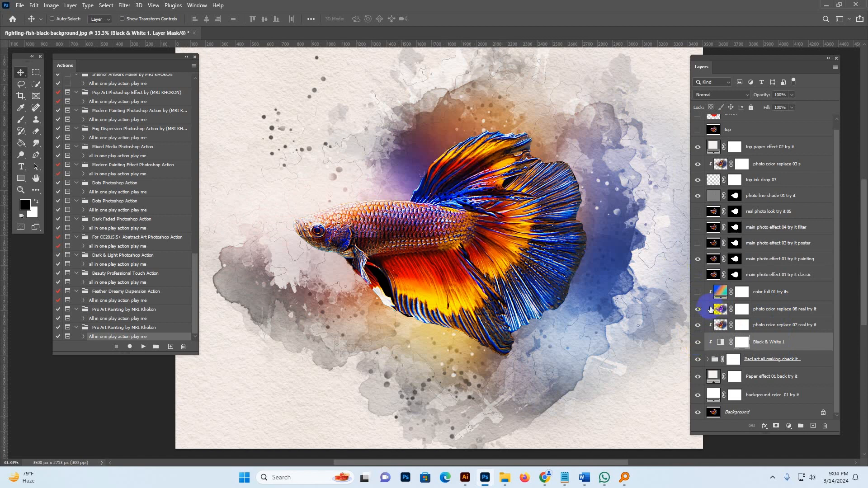
pyautogui.click(696, 310)
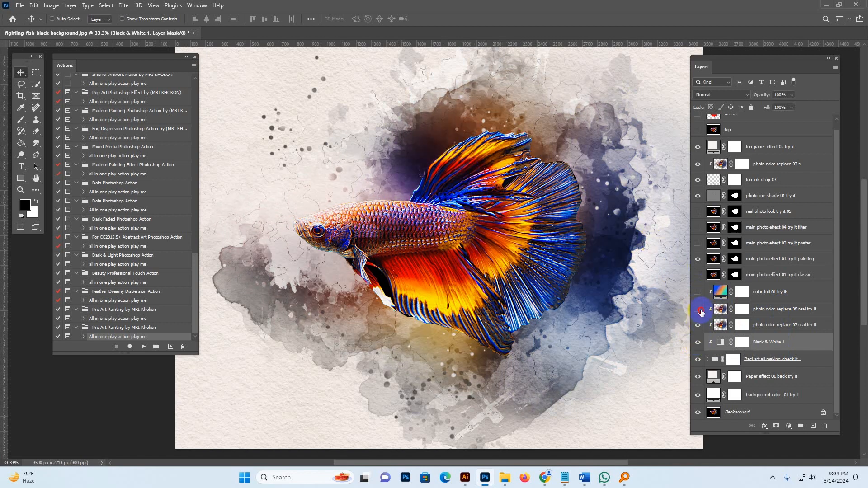
pyautogui.click(698, 310)
pyautogui.click(697, 298)
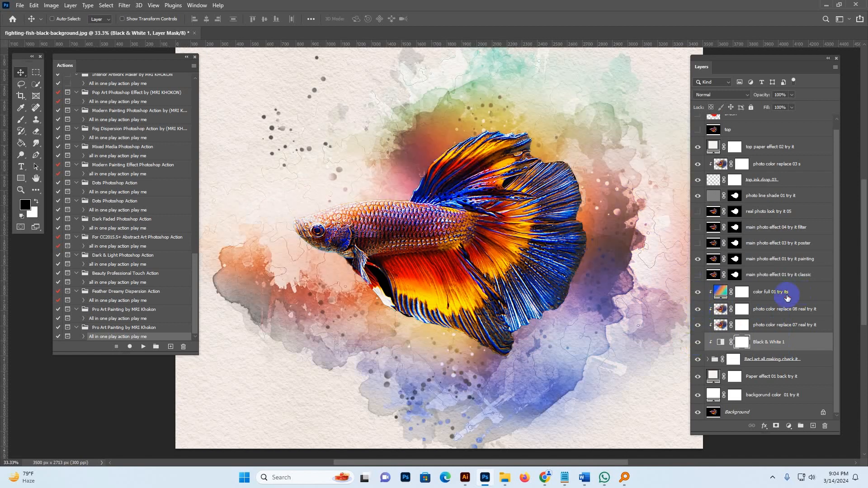
# Change the color full 01 gradient fill to a multicolor preset from the all Gradients collation folder.
pyautogui.click(721, 293)
pyautogui.click(698, 293)
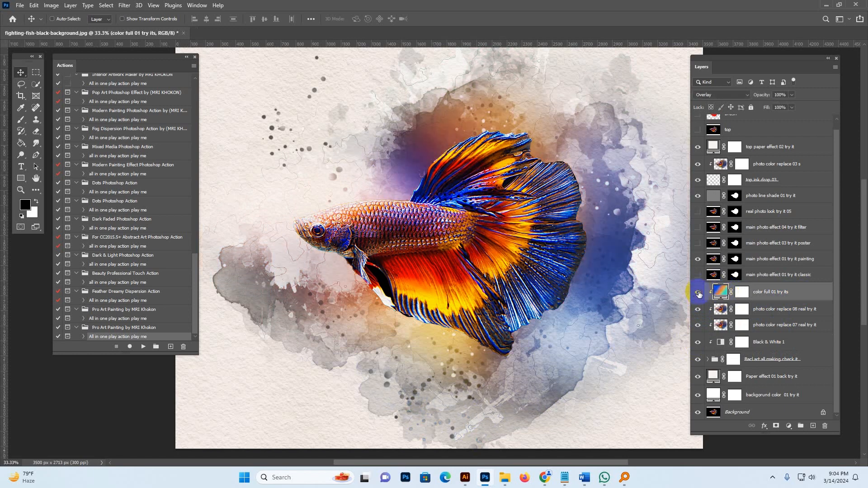
pyautogui.click(698, 293)
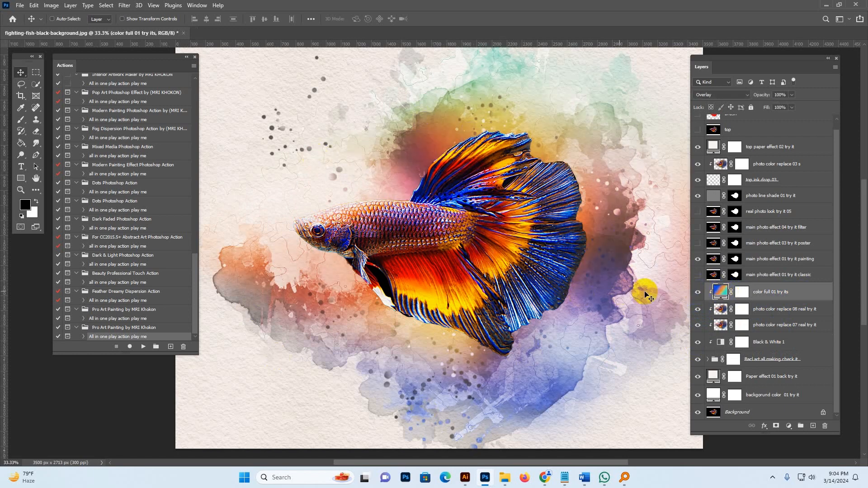
pyautogui.doubleClick(719, 295)
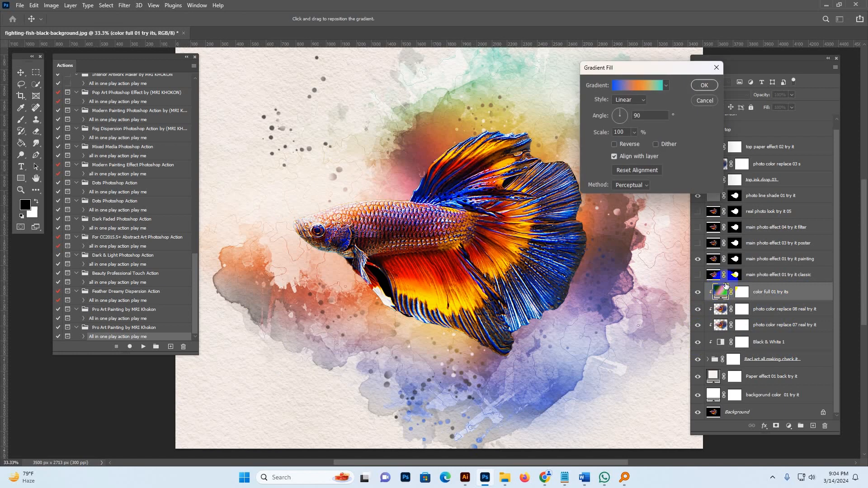
pyautogui.click(645, 86)
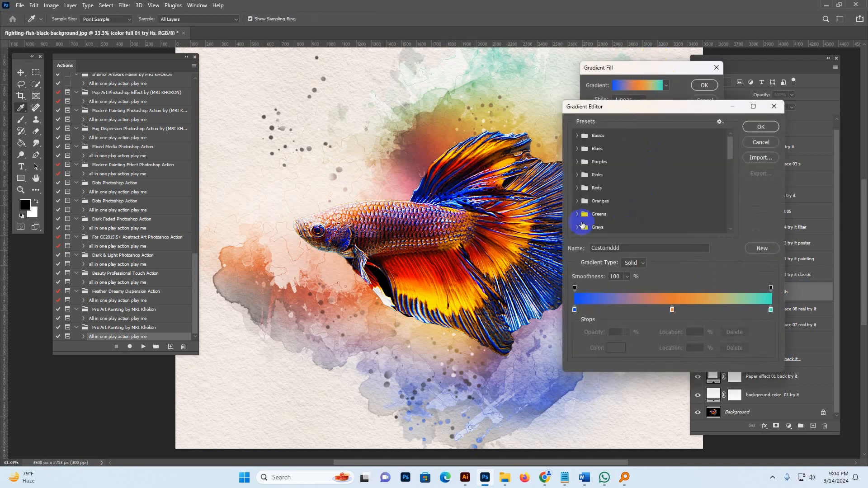
pyautogui.click(577, 227)
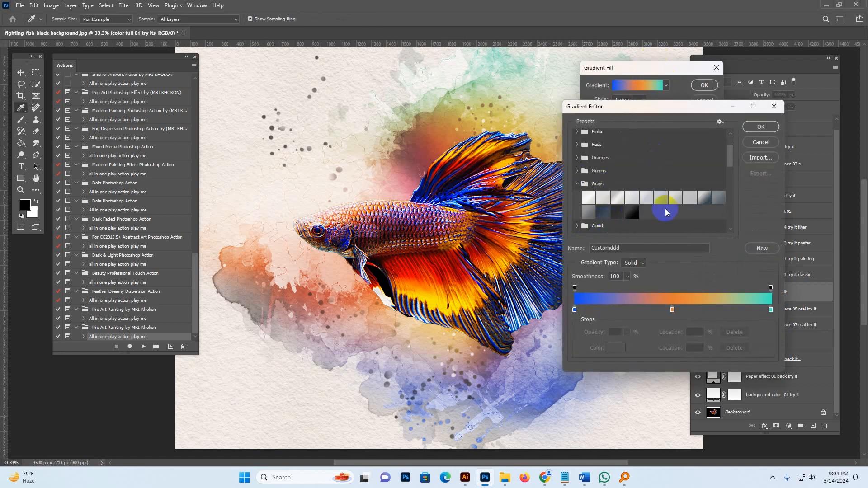
pyautogui.click(705, 198)
pyautogui.click(720, 198)
pyautogui.click(617, 212)
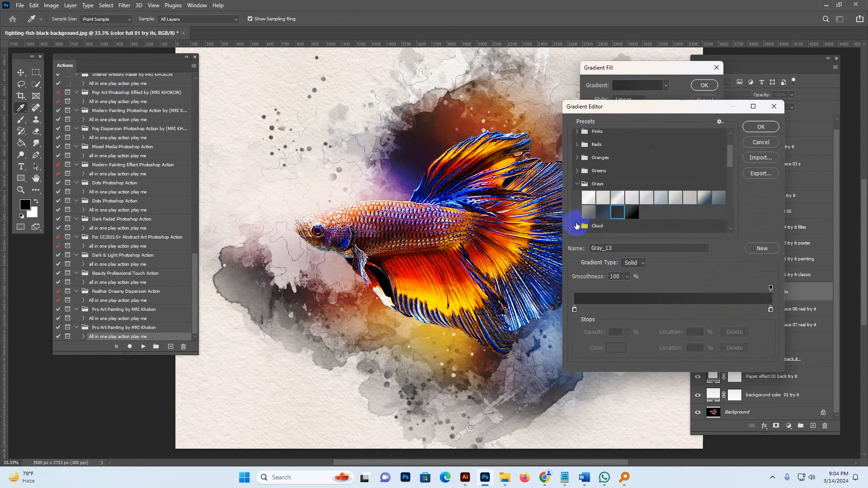
pyautogui.click(579, 226)
pyautogui.scroll(-3, 651, 194)
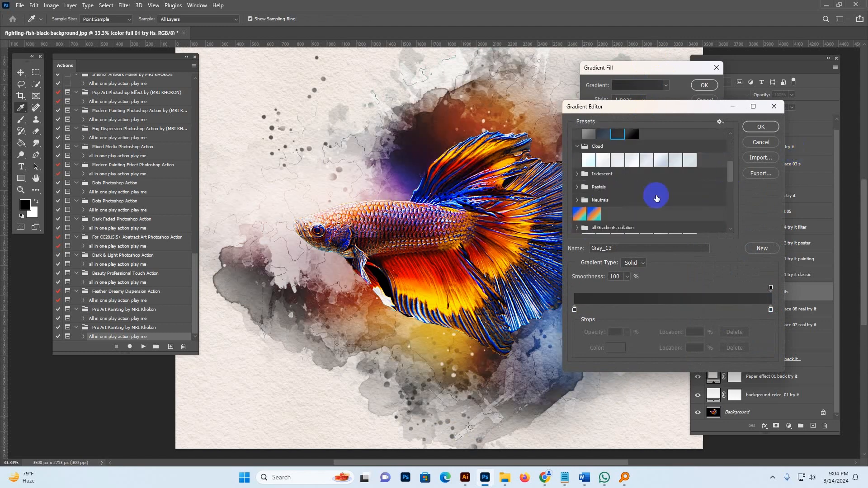
pyautogui.click(576, 227)
pyautogui.click(624, 161)
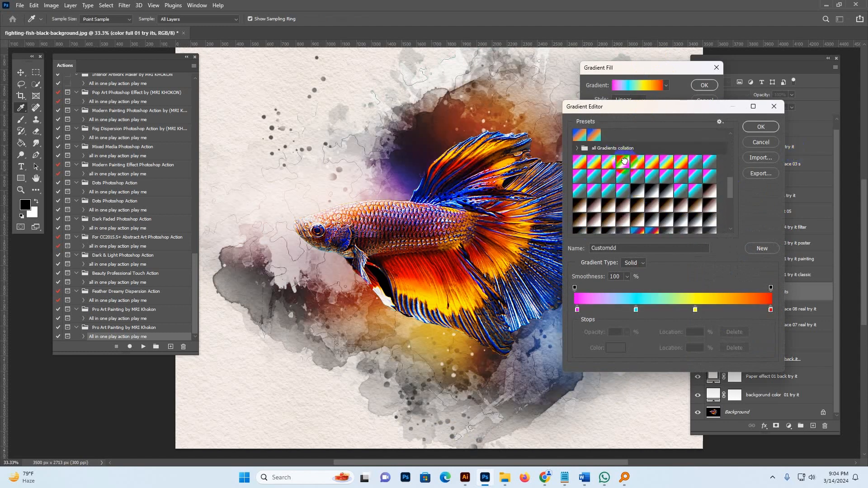
pyautogui.click(761, 127)
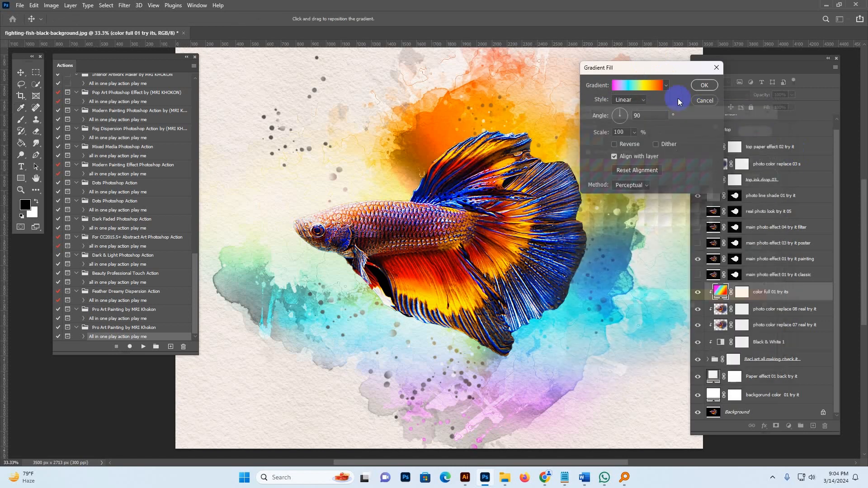
pyautogui.click(705, 86)
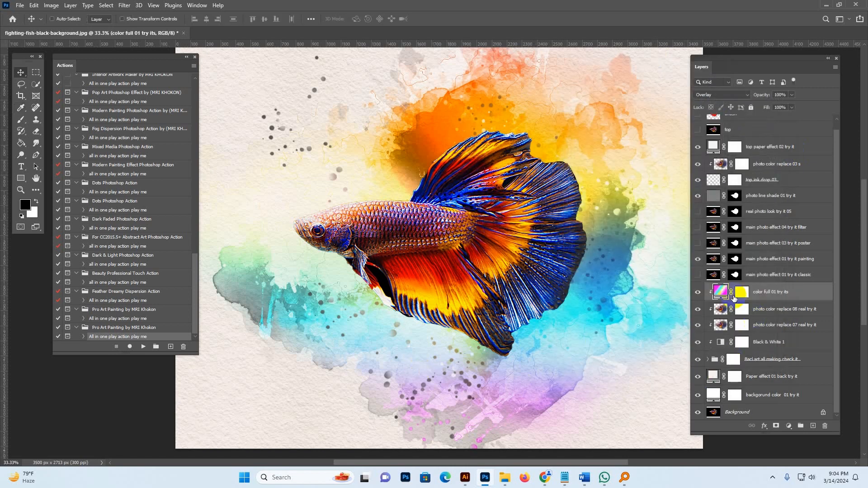
# Hide the color full 01, photo color replace 08, photo color replace 07 and Black & White 1 layers.
pyautogui.click(697, 292)
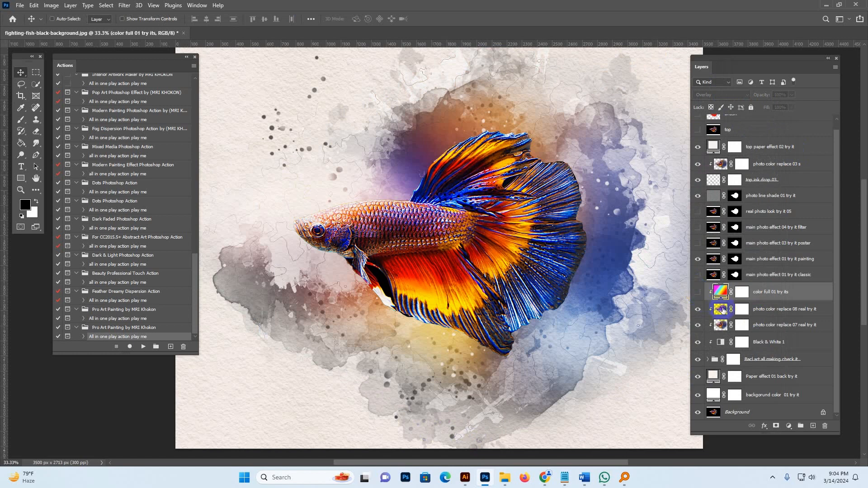
pyautogui.click(723, 309)
pyautogui.click(698, 309)
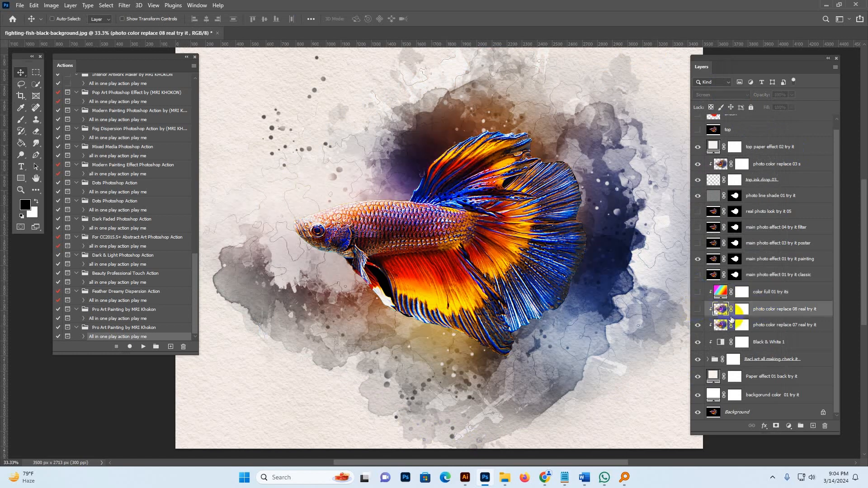
pyautogui.click(767, 326)
pyautogui.click(698, 326)
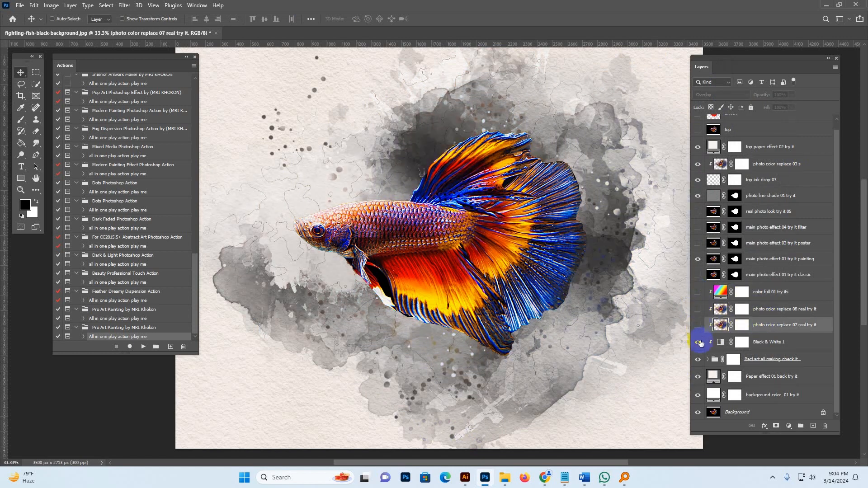
pyautogui.click(702, 342)
pyautogui.click(700, 342)
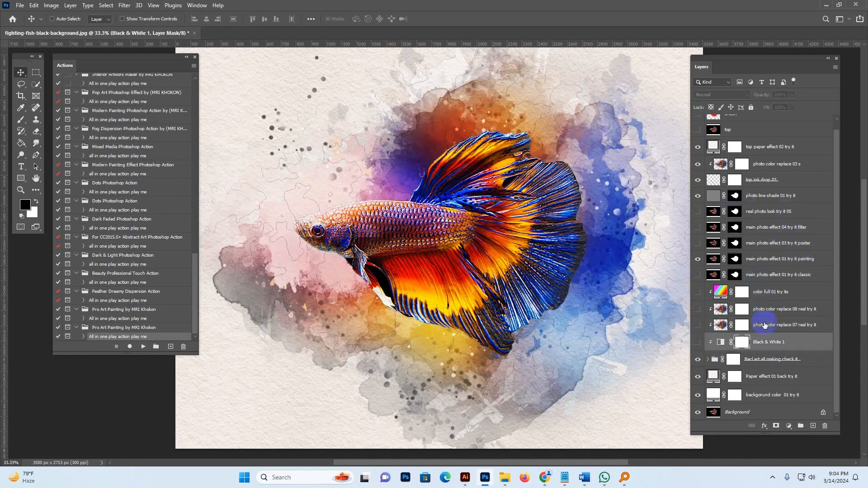
# Toggle the top ink drop 03 layer's visibility off and back on to compare.
pyautogui.scroll(1, 760, 234)
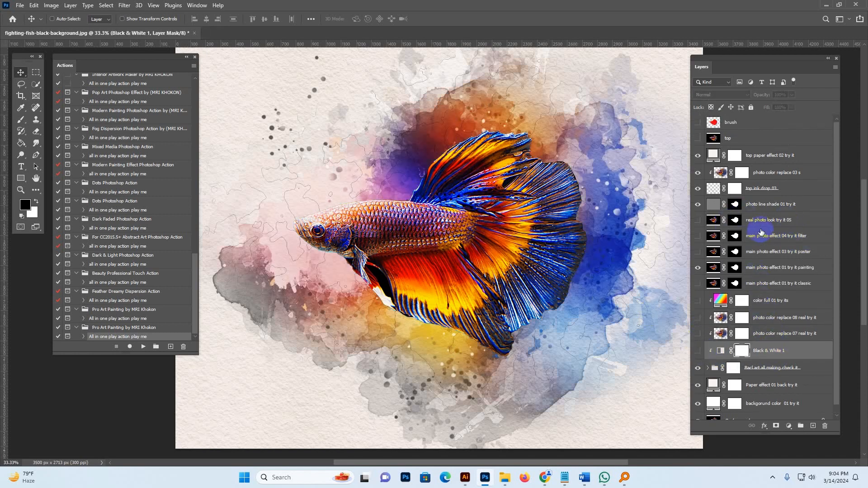
pyautogui.click(764, 190)
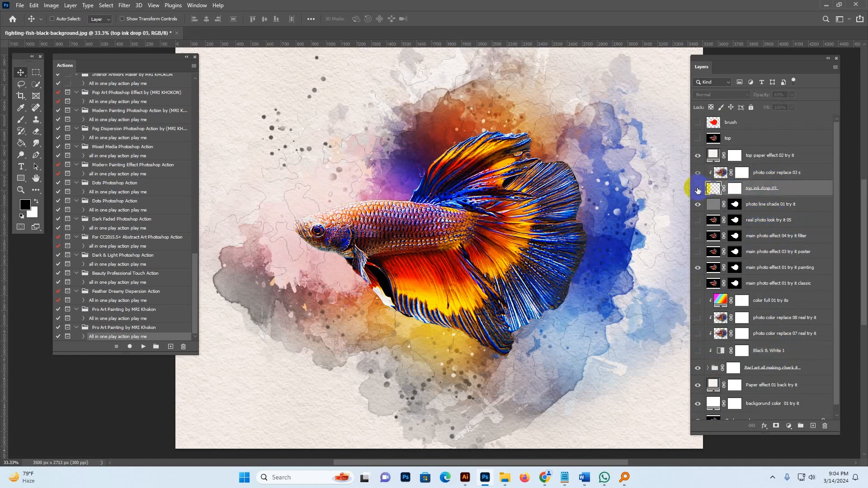
pyautogui.click(697, 190)
pyautogui.click(698, 191)
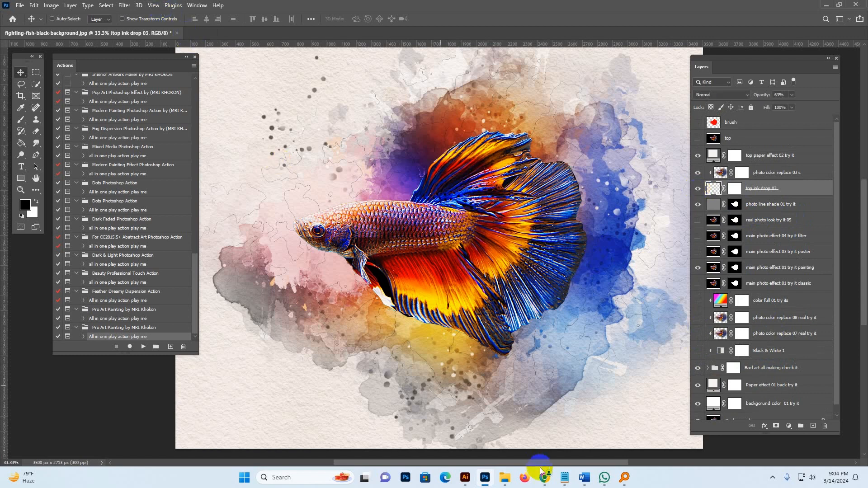
# Open the leopard-is-standing-front-gray-background image in Photoshop from the Pro Art folder.
pyautogui.moveTo(501, 479)
pyautogui.click(418, 427)
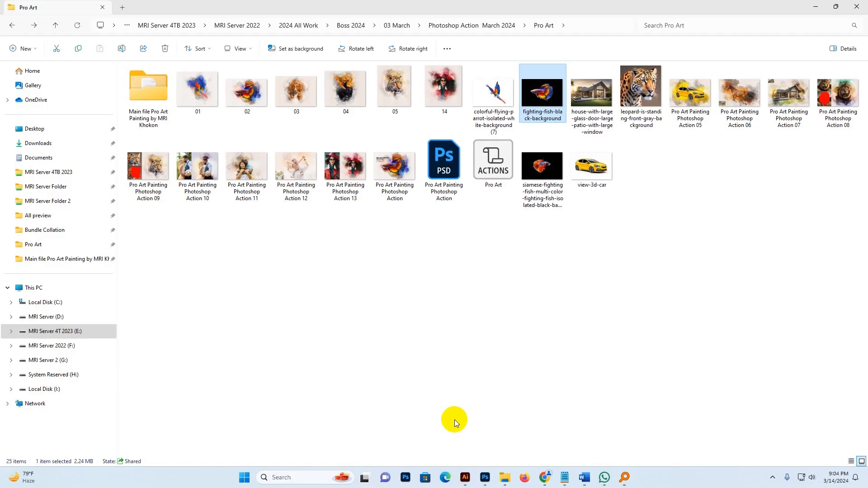
pyautogui.moveTo(649, 93); pyautogui.dragTo(608, 4)
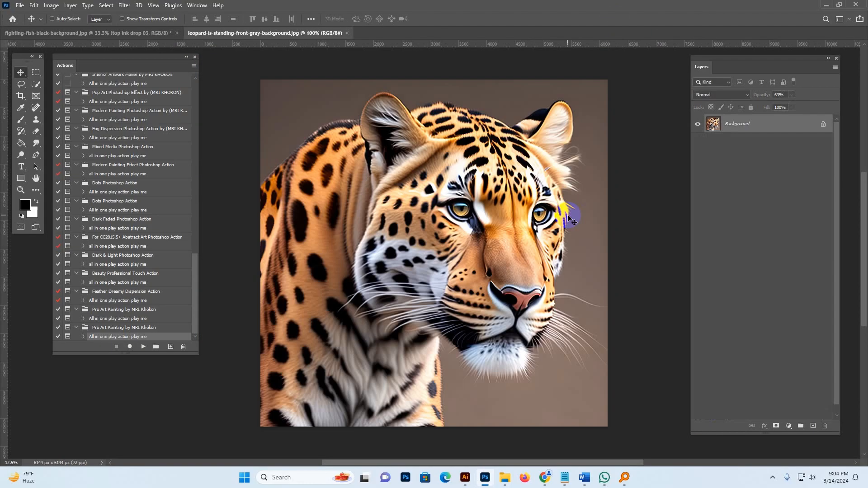
# Extend the leopard image's canvas on all four sides with the Crop tool, adding white space around the picture.
pyautogui.keyDown('alt'); pyautogui.click(421, 213); pyautogui.keyUp('alt')
pyautogui.click(21, 96)
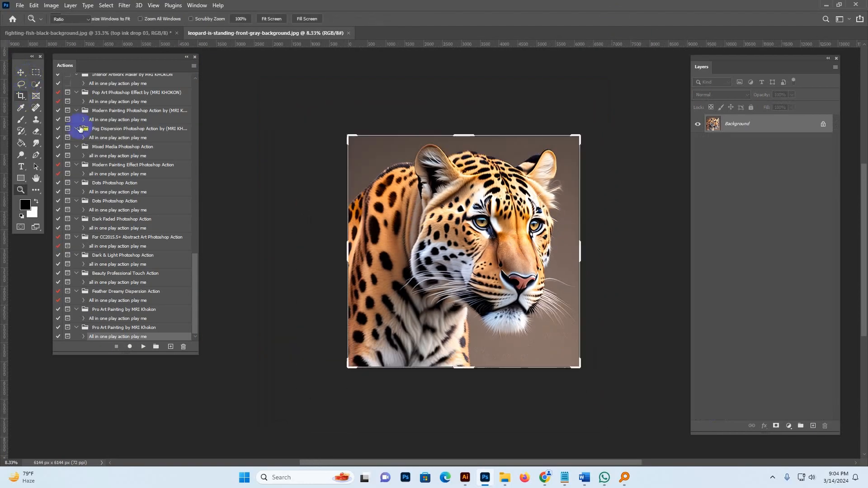
pyautogui.moveTo(467, 382); pyautogui.dragTo(468, 405)
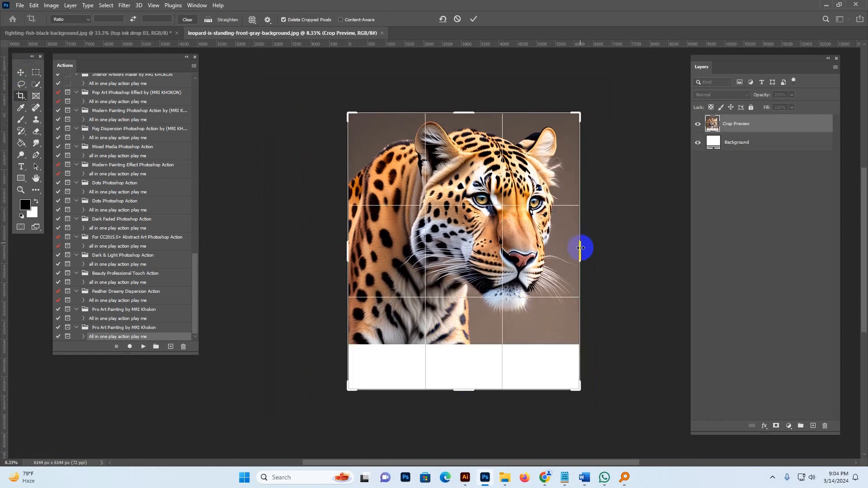
pyautogui.moveTo(583, 248); pyautogui.dragTo(599, 248)
pyautogui.moveTo(465, 98); pyautogui.dragTo(465, 37)
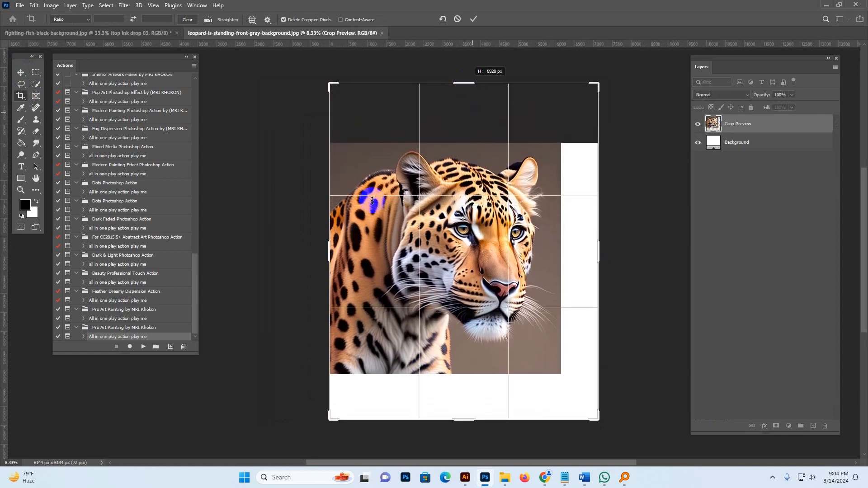
pyautogui.moveTo(325, 253); pyautogui.dragTo(312, 257)
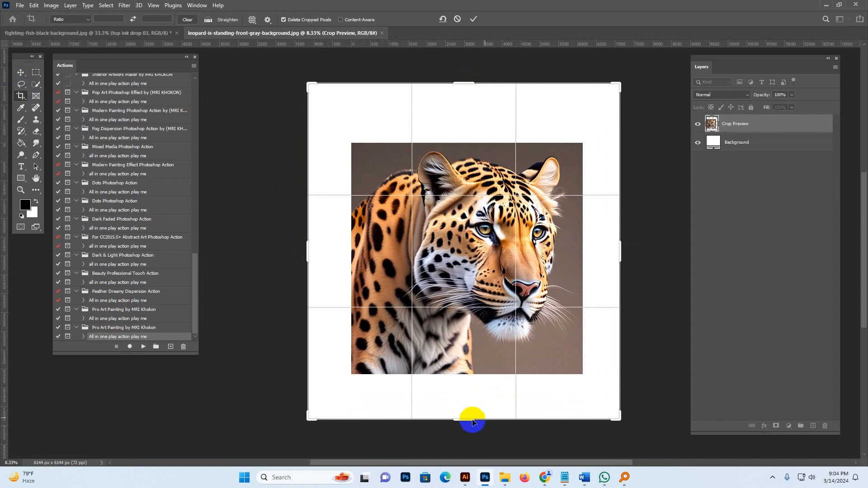
pyautogui.moveTo(470, 416); pyautogui.dragTo(471, 440)
pyautogui.moveTo(623, 250); pyautogui.dragTo(638, 248)
pyautogui.moveTo(465, 70); pyautogui.dragTo(466, 58)
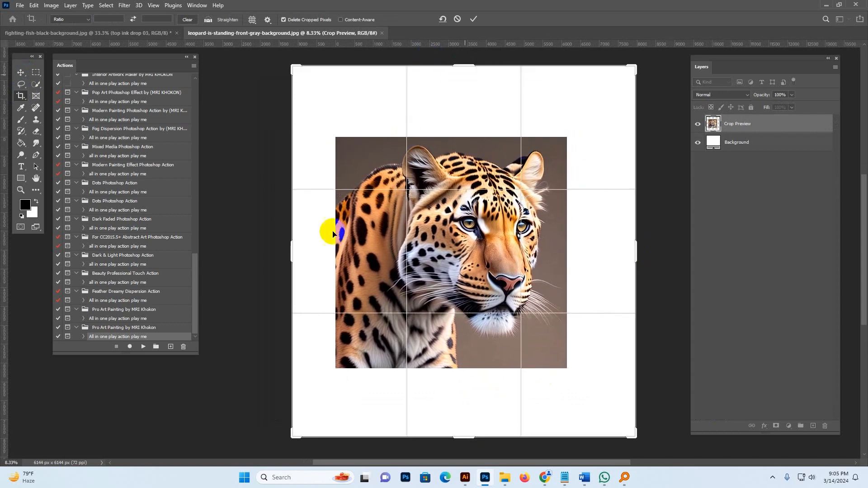
pyautogui.moveTo(294, 252); pyautogui.dragTo(283, 252)
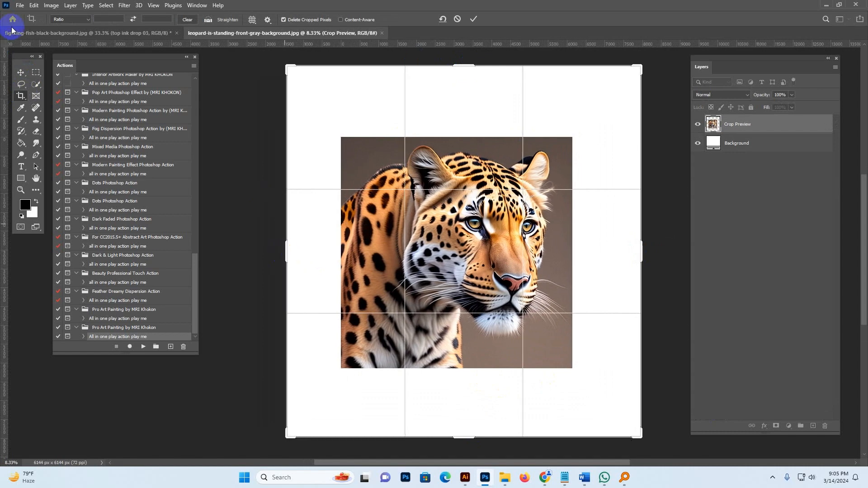
pyautogui.click(20, 72)
# Resize the image to a width of 3600 pixels with proportions kept.
pyautogui.click(51, 5)
pyautogui.click(64, 59)
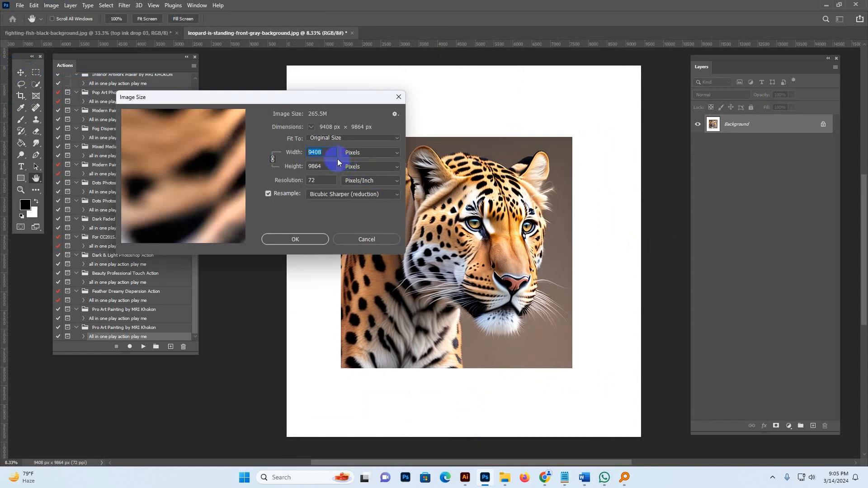
pyautogui.write('3600')
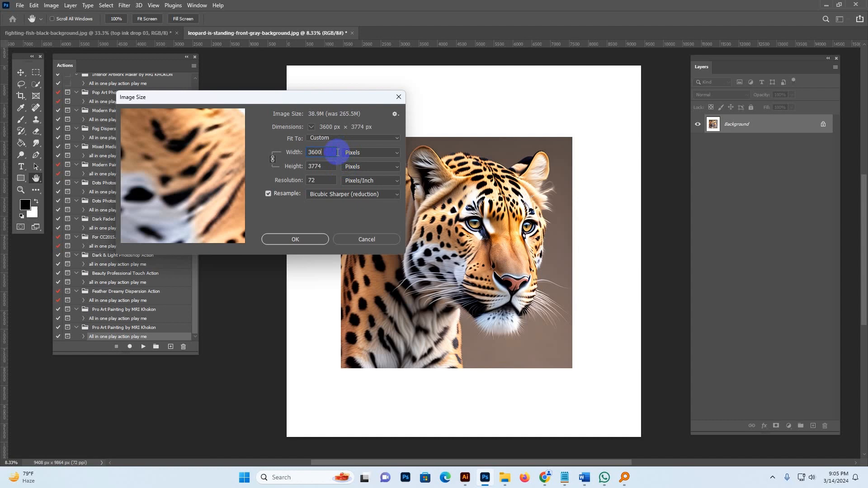
pyautogui.click(294, 239)
# Select the leopard's head and body with the Quick Selection tool.
pyautogui.press('z')
pyautogui.click(368, 156)
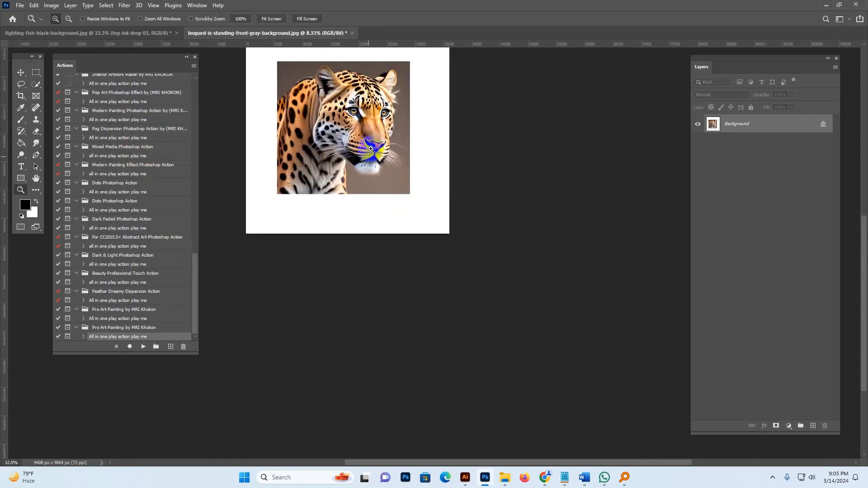
pyautogui.click(369, 156)
pyautogui.moveTo(364, 116); pyautogui.dragTo(453, 241)
pyautogui.click(432, 209)
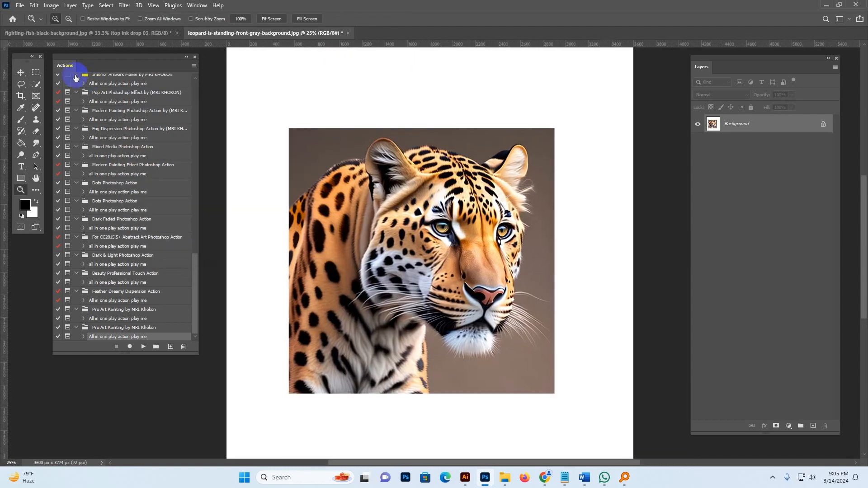
pyautogui.click(36, 85)
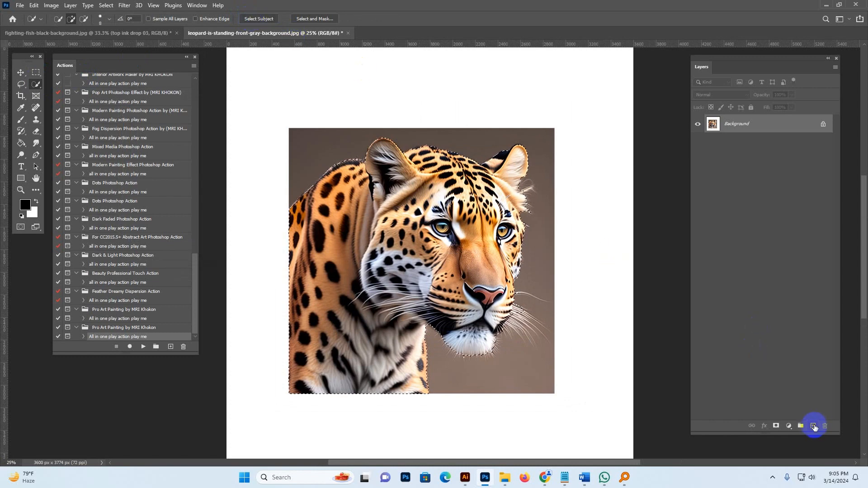
# Add a new empty layer and rename it brush.
pyautogui.click(812, 425)
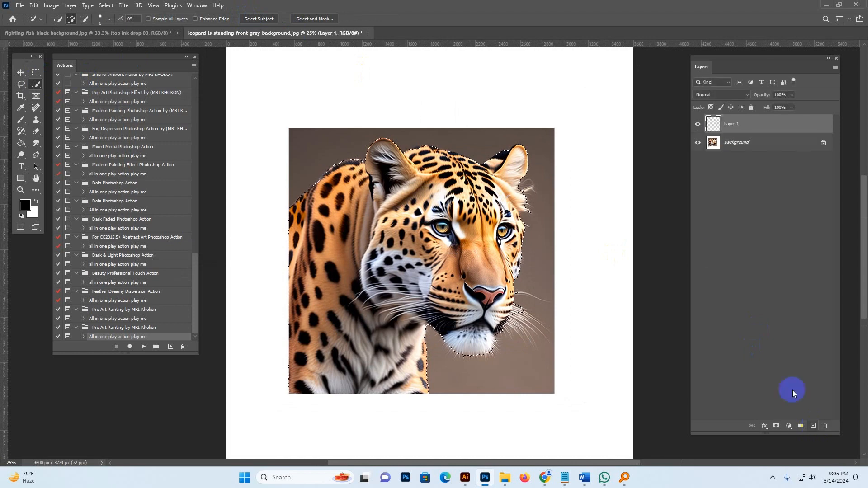
pyautogui.doubleClick(736, 125)
pyautogui.write('brush')
pyautogui.press('Return')
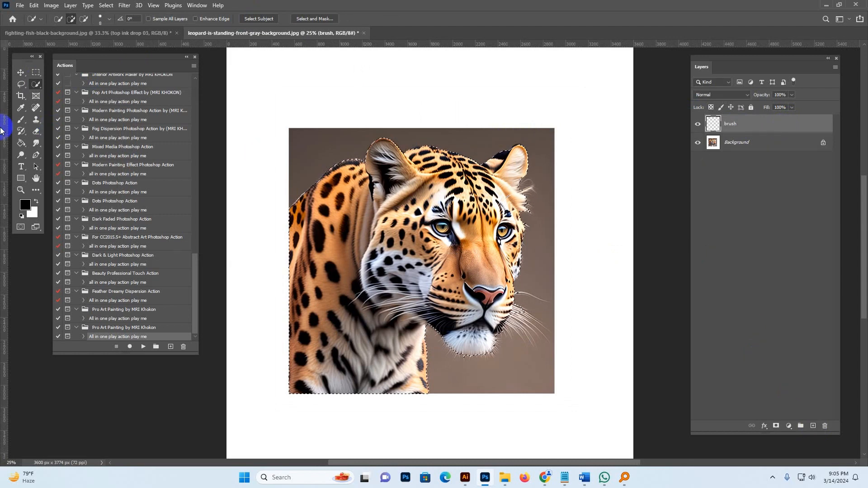
# Set the foreground color to a bright red.
pyautogui.click(21, 108)
pyautogui.click(25, 204)
pyautogui.click(742, 247)
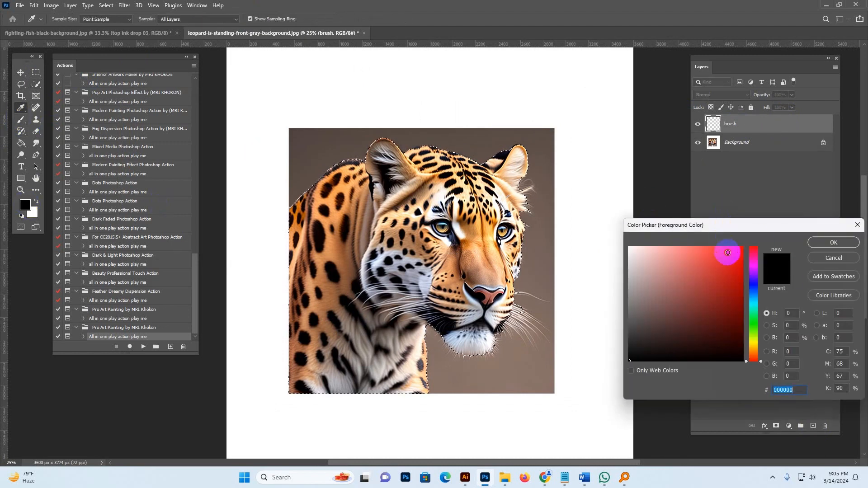
pyautogui.click(826, 243)
# Paint red over the selected leopard with a large brush on the brush layer, covering the head and chest.
pyautogui.press('b')
pyautogui.press(']')
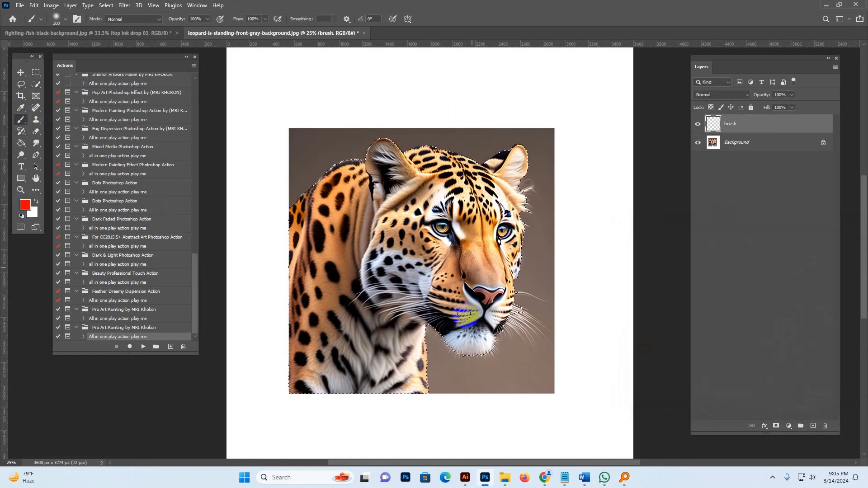
pyautogui.moveTo(492, 290)
pyautogui.mouseDown()
pyautogui.moveTo(444, 267)
pyautogui.moveTo(424, 278)
pyautogui.moveTo(384, 280)
pyautogui.moveTo(386, 214)
pyautogui.moveTo(450, 174)
pyautogui.moveTo(423, 161)
pyautogui.moveTo(379, 164)
pyautogui.moveTo(368, 198)
pyautogui.moveTo(340, 167)
pyautogui.moveTo(341, 232)
pyautogui.moveTo(331, 165)
pyautogui.moveTo(396, 288)
pyautogui.moveTo(366, 284)
pyautogui.moveTo(446, 315)
pyautogui.moveTo(374, 155)
pyautogui.moveTo(385, 242)
pyautogui.moveTo(399, 258)
pyautogui.moveTo(476, 246)
pyautogui.moveTo(501, 175)
pyautogui.moveTo(428, 184)
pyautogui.moveTo(395, 139)
pyautogui.moveTo(558, 177)
pyautogui.moveTo(521, 221)
pyautogui.mouseUp()
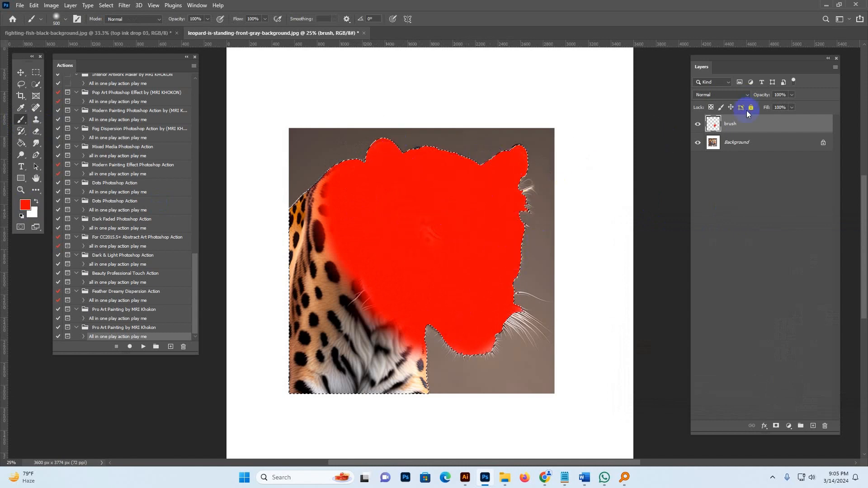
pyautogui.moveTo(461, 267)
pyautogui.mouseDown()
pyautogui.moveTo(382, 304)
pyautogui.moveTo(372, 339)
pyautogui.moveTo(353, 244)
pyautogui.moveTo(325, 242)
pyautogui.moveTo(341, 188)
pyautogui.moveTo(344, 212)
pyautogui.moveTo(331, 190)
pyautogui.moveTo(322, 204)
pyautogui.mouseUp()
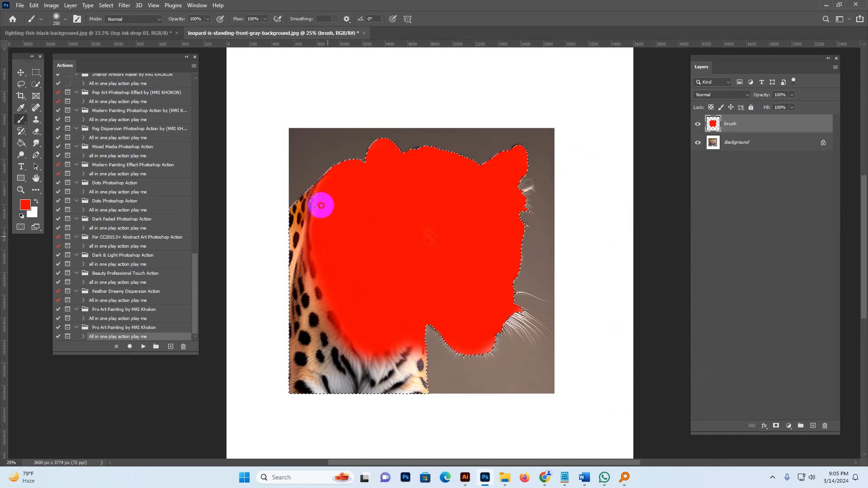
pyautogui.press('[')
pyautogui.press('[')
pyautogui.press('[')
pyautogui.moveTo(402, 232)
pyautogui.mouseDown()
pyautogui.moveTo(332, 322)
pyautogui.moveTo(345, 236)
pyautogui.moveTo(370, 335)
pyautogui.moveTo(372, 313)
pyautogui.mouseUp()
pyautogui.press(']')
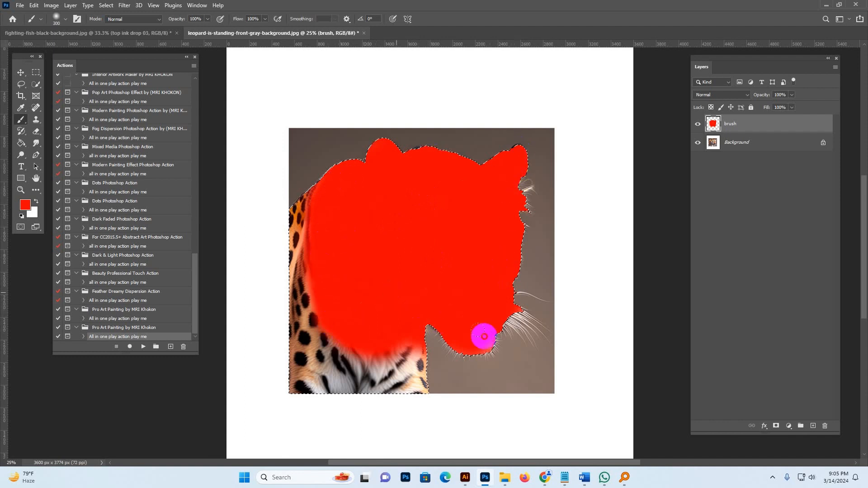
pyautogui.moveTo(408, 332)
pyautogui.mouseDown()
pyautogui.moveTo(392, 352)
pyautogui.moveTo(396, 341)
pyautogui.moveTo(374, 354)
pyautogui.moveTo(353, 337)
pyautogui.moveTo(376, 358)
pyautogui.mouseUp()
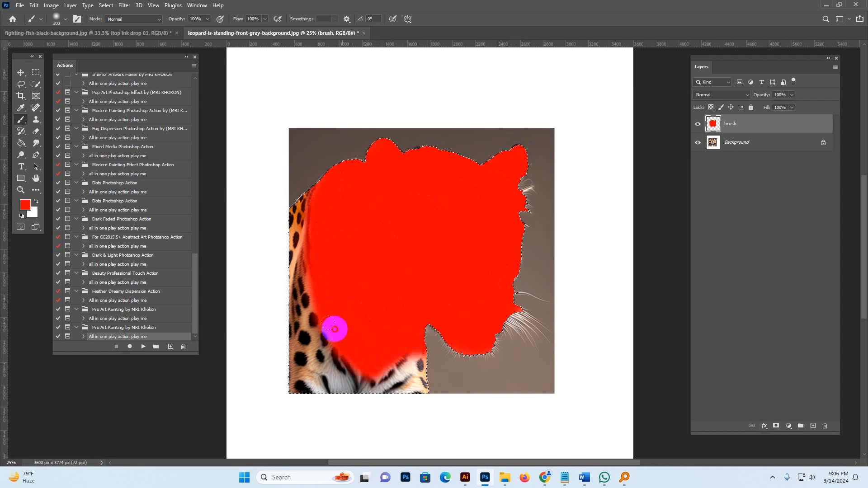
pyautogui.moveTo(330, 198); pyautogui.dragTo(312, 252)
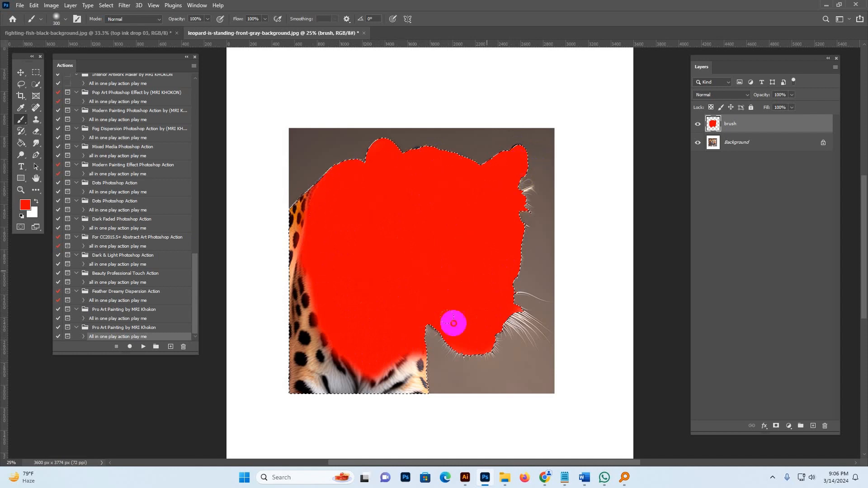
# Deselect and play the Pro Art Painting by MRI Khokon "All in one play action play me" action, then stop its message.
pyautogui.click(106, 5)
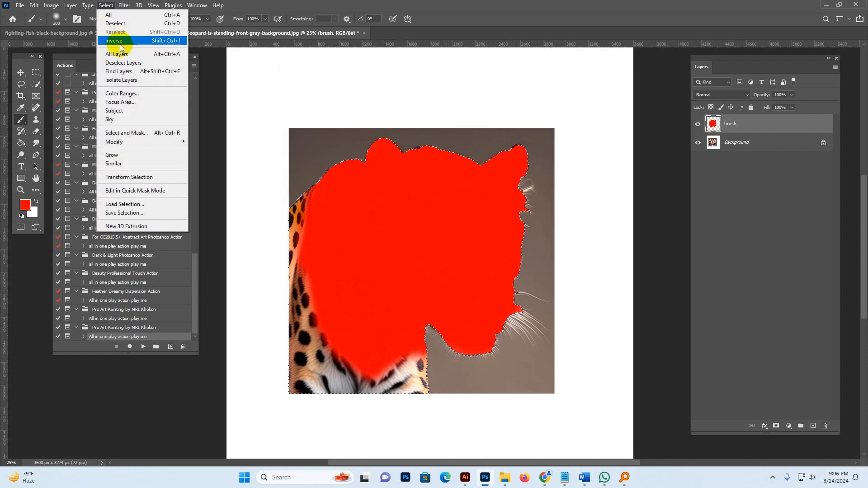
pyautogui.click(116, 23)
pyautogui.click(21, 72)
pyautogui.click(170, 348)
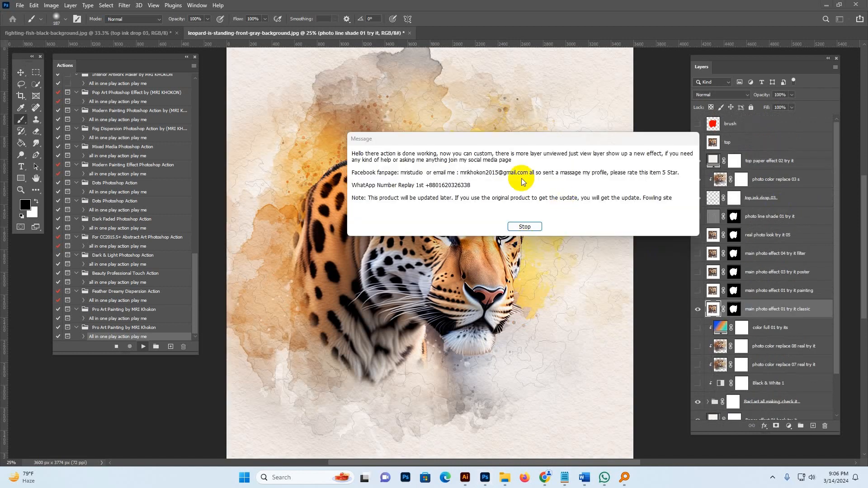
pyautogui.click(537, 230)
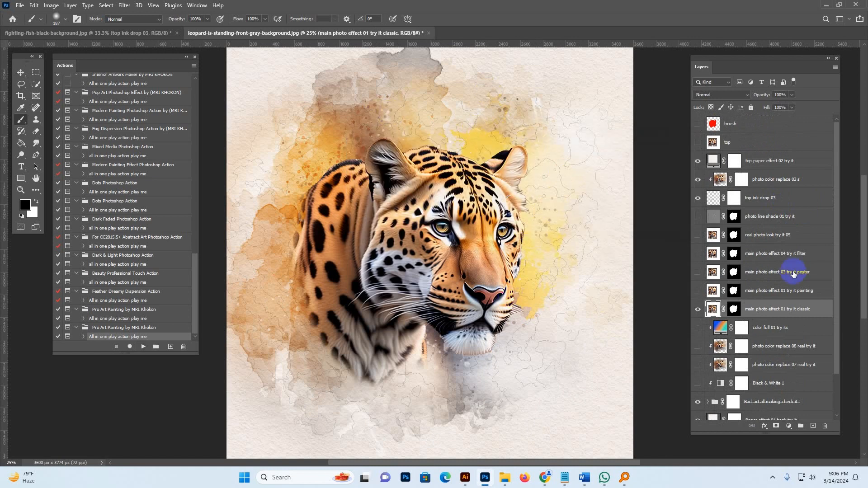
# Toggle the Baci art all making check it group's visibility off and back on, then expand the group.
pyautogui.scroll(-2, 787, 290)
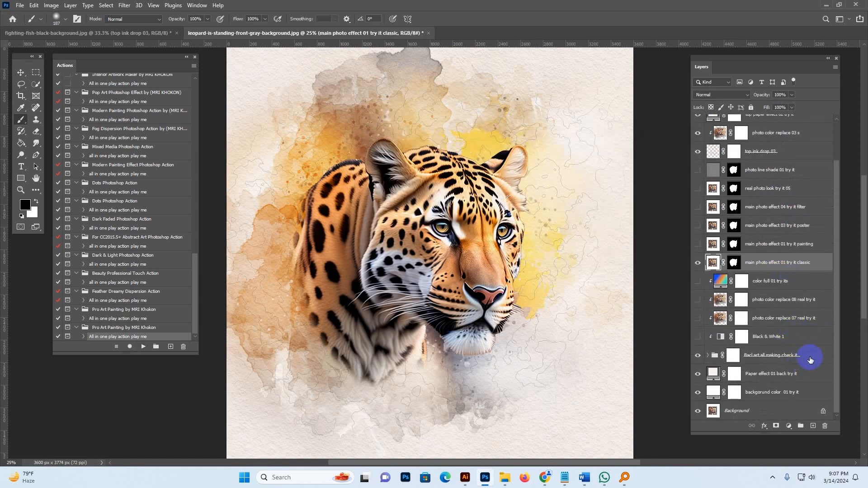
pyautogui.click(773, 355)
pyautogui.click(698, 356)
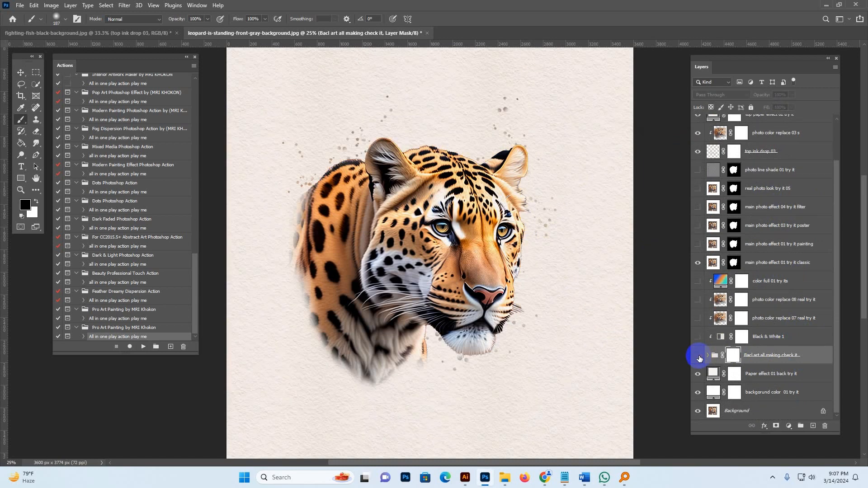
pyautogui.click(699, 356)
pyautogui.click(708, 356)
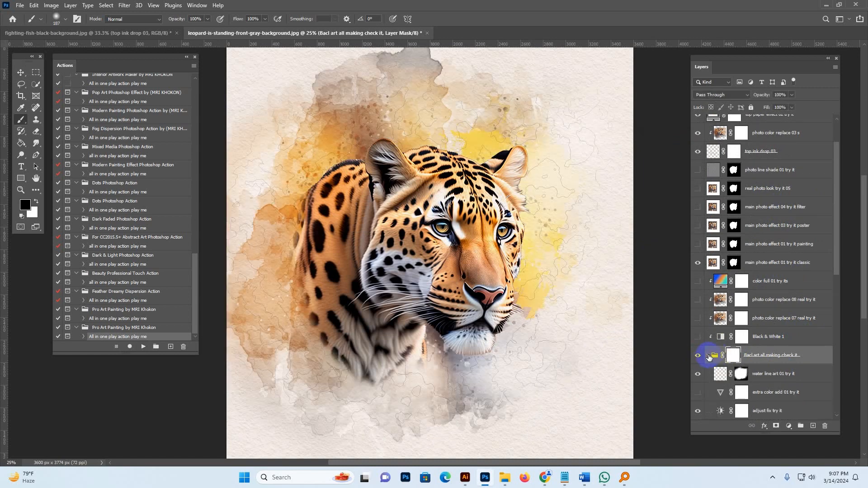
# Toggle the white color add 01, back art 03 and back art color replace photo 01 layers to compare variants.
pyautogui.scroll(-5, 766, 333)
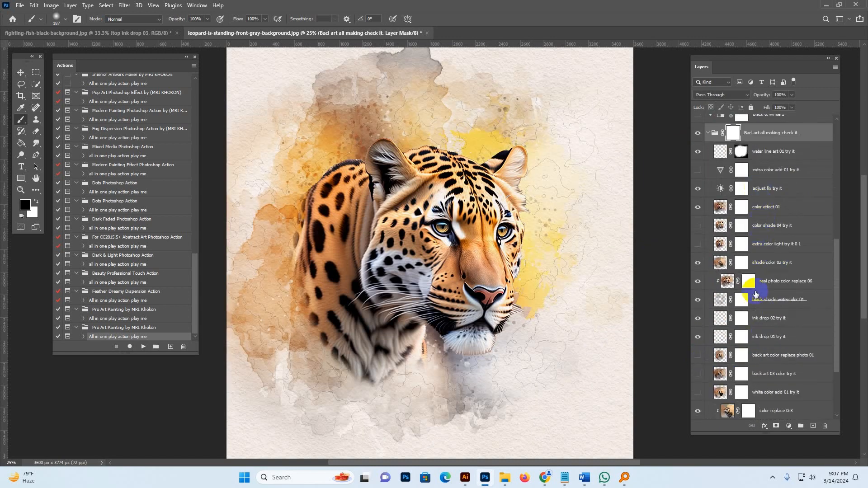
pyautogui.scroll(-5, 753, 366)
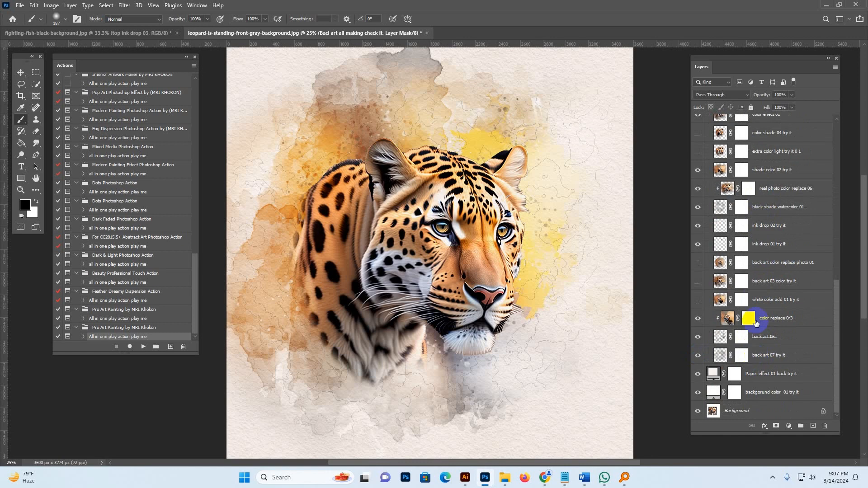
pyautogui.click(770, 297)
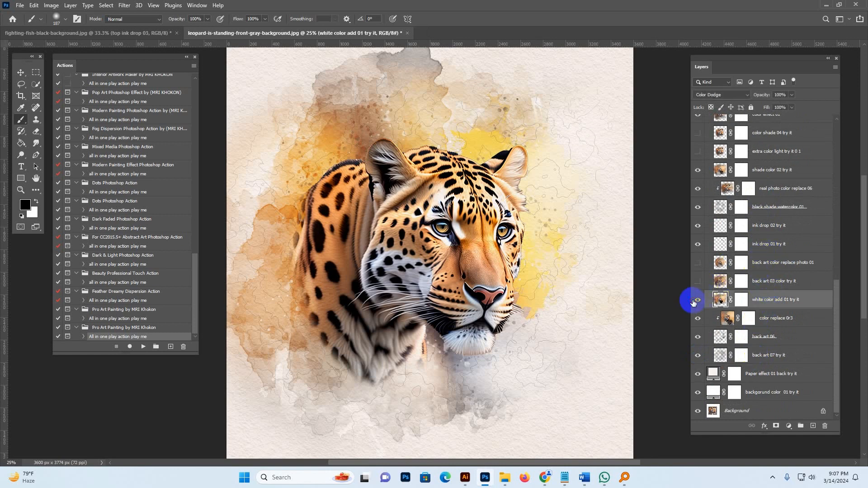
pyautogui.click(695, 302)
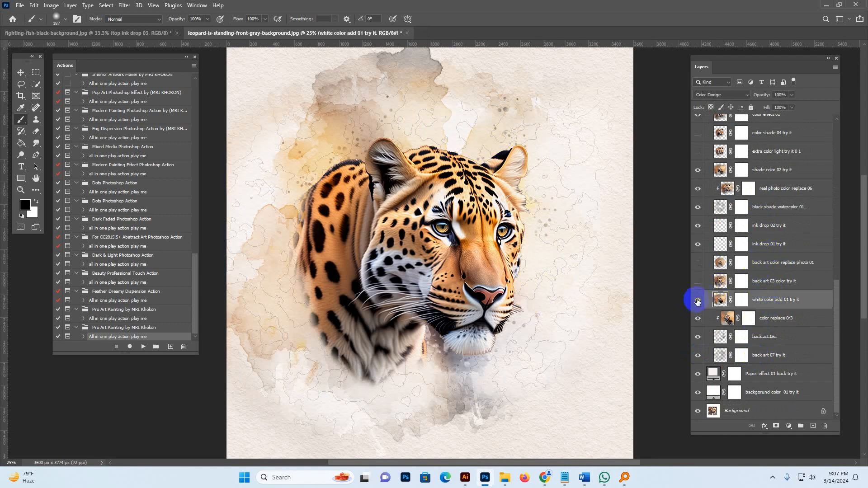
pyautogui.click(698, 301)
pyautogui.click(698, 281)
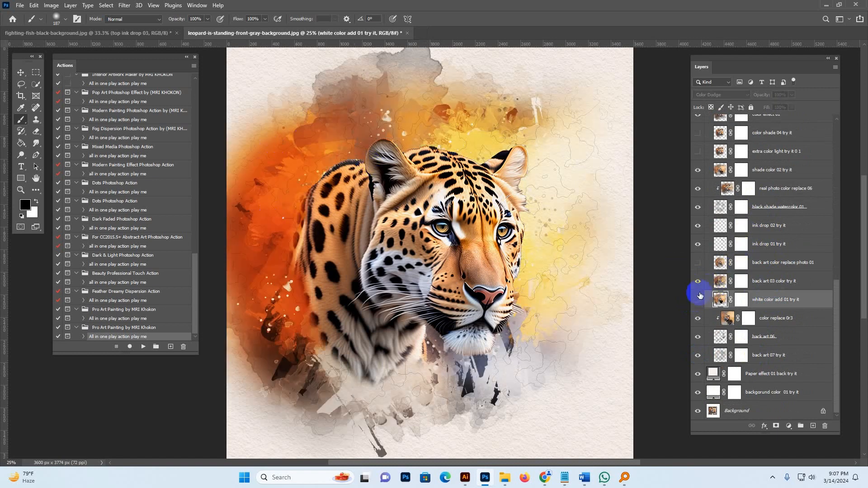
pyautogui.click(699, 281)
pyautogui.click(699, 266)
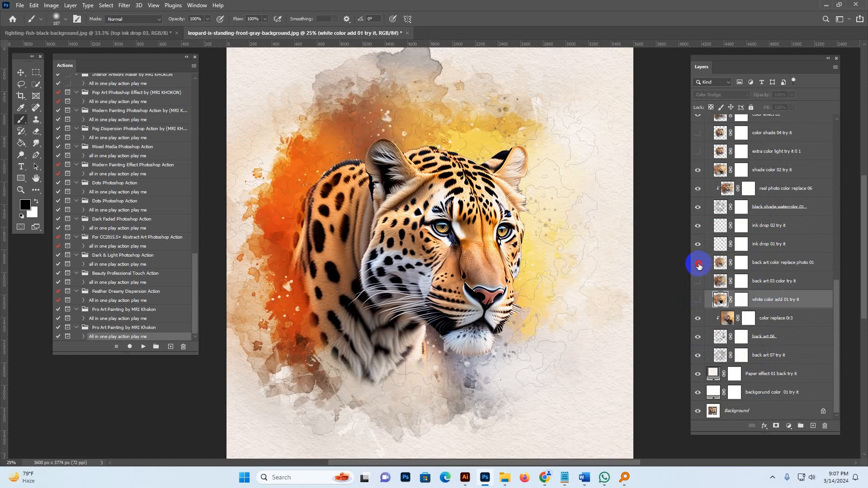
pyautogui.click(699, 266)
# Hide the back art 07 and back art 06 layers and re-toggle the white color add, back art 03 and back art color replace photo 01 layers.
pyautogui.click(699, 356)
pyautogui.click(698, 335)
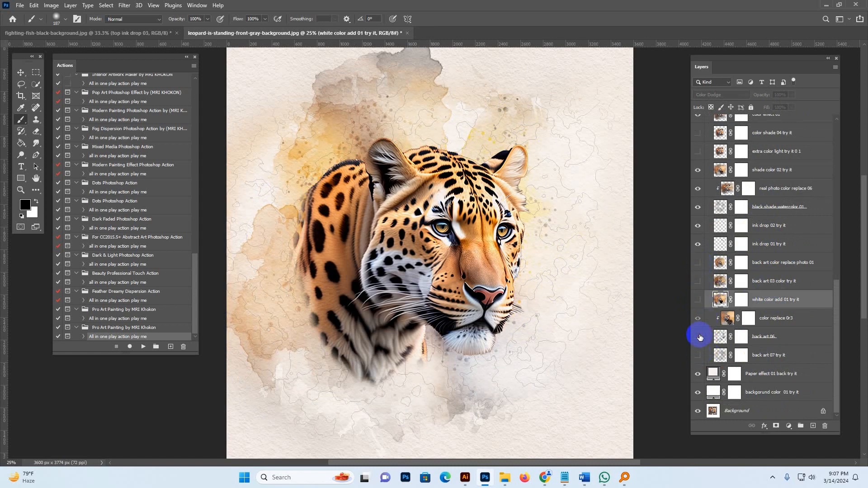
pyautogui.click(698, 300)
pyautogui.click(698, 300)
pyautogui.click(698, 282)
pyautogui.click(697, 263)
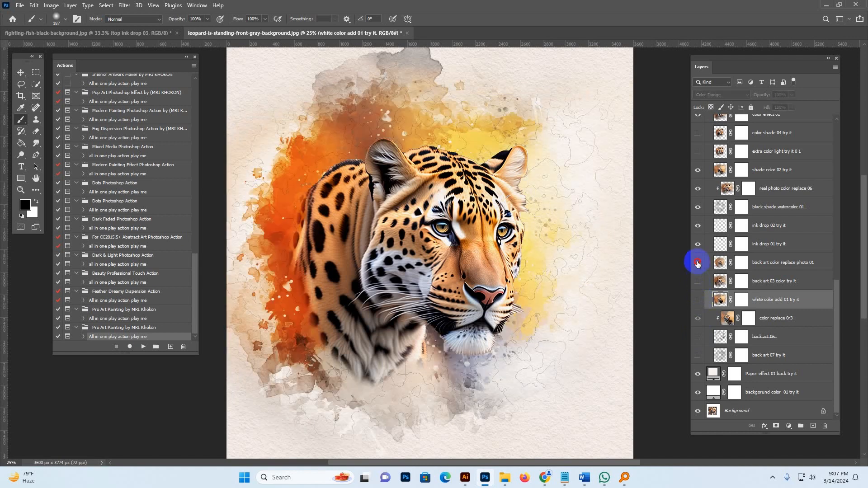
# Hide the back art color replace photo 01 layer and show the back art 07 and back art 06 layers.
pyautogui.click(697, 263)
pyautogui.click(698, 355)
pyautogui.click(698, 337)
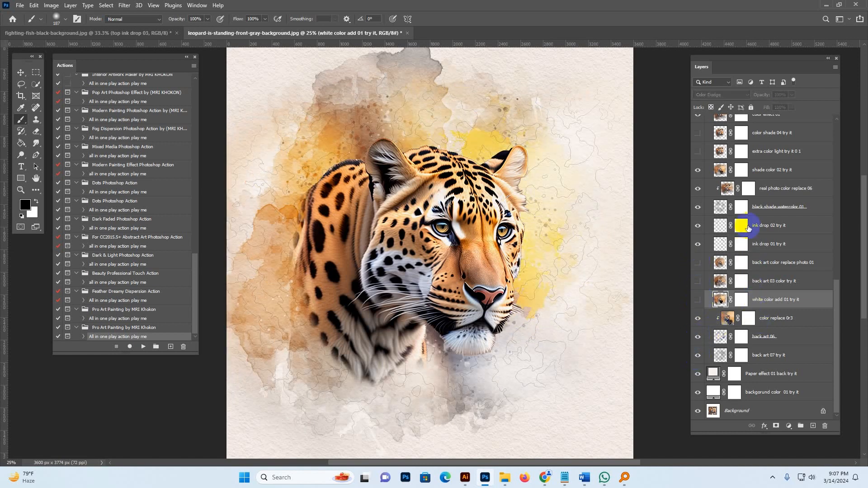
# Toggle the extra color light try it 0 1 and color shade 04 try it layers' visibility to compare their effects.
pyautogui.scroll(3, 750, 226)
pyautogui.click(763, 212)
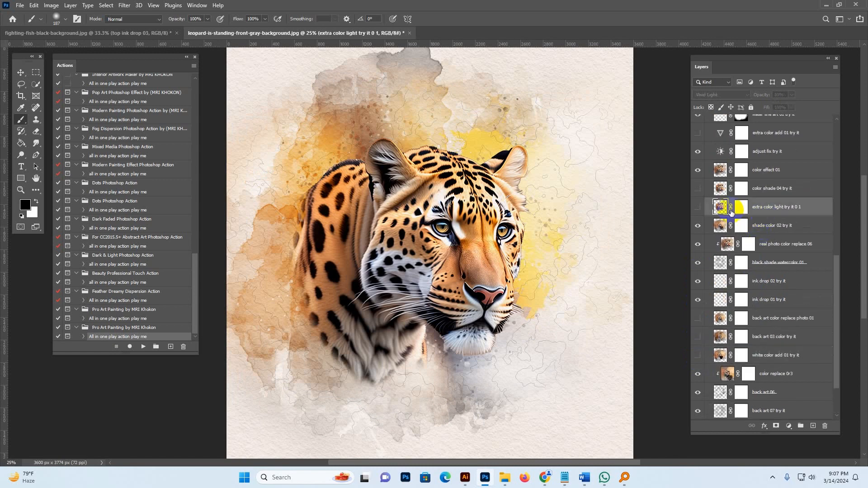
pyautogui.click(697, 207)
pyautogui.click(696, 206)
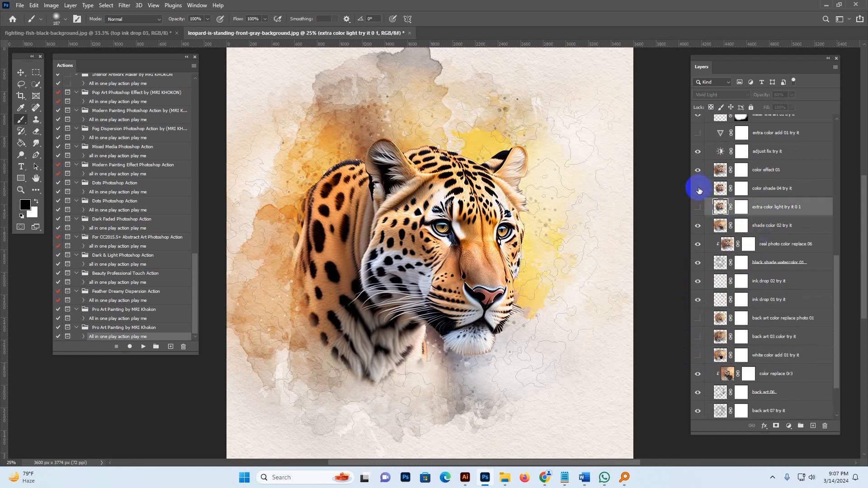
pyautogui.click(760, 195)
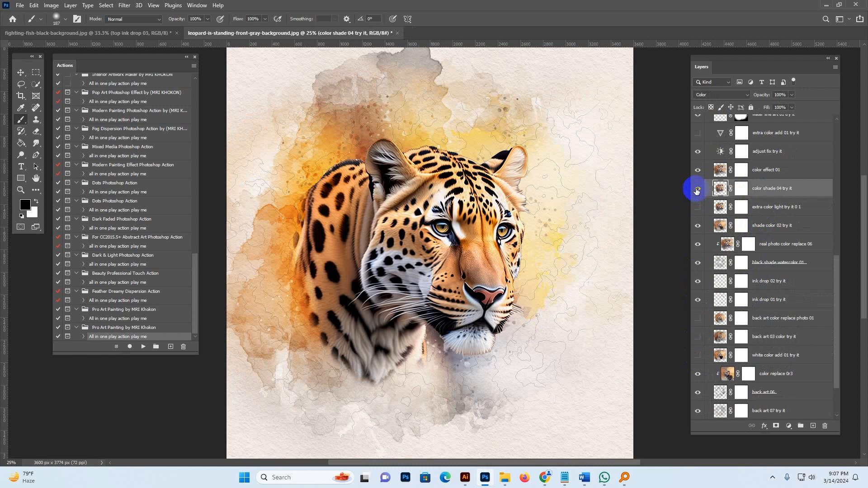
pyautogui.click(698, 207)
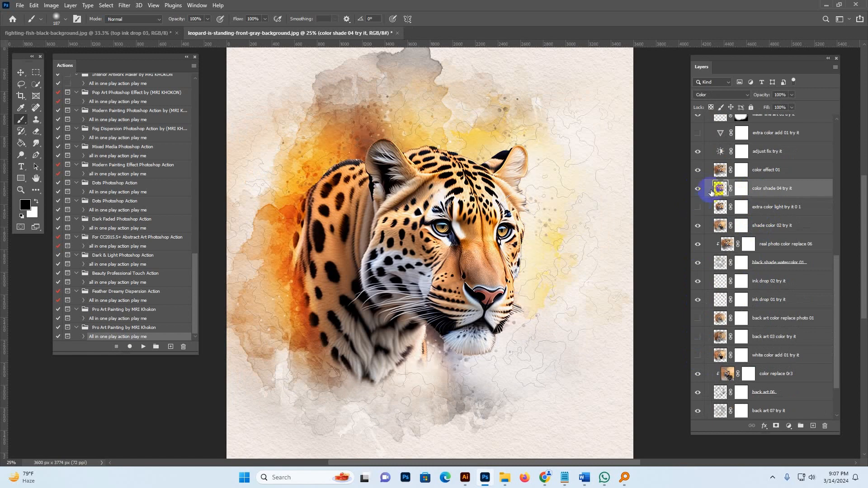
# Toggle the extra color add 01 try it layer's visibility several times, ending with it hidden.
pyautogui.click(697, 133)
pyautogui.scroll(2, 764, 190)
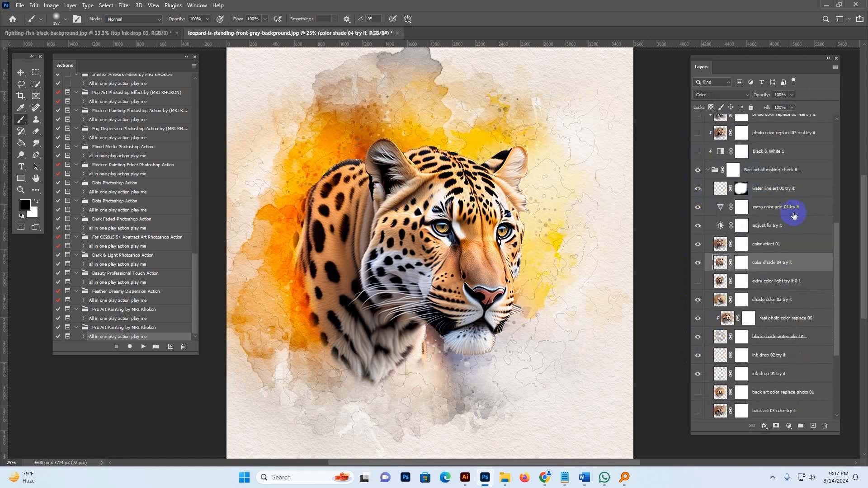
pyautogui.click(764, 208)
pyautogui.click(697, 208)
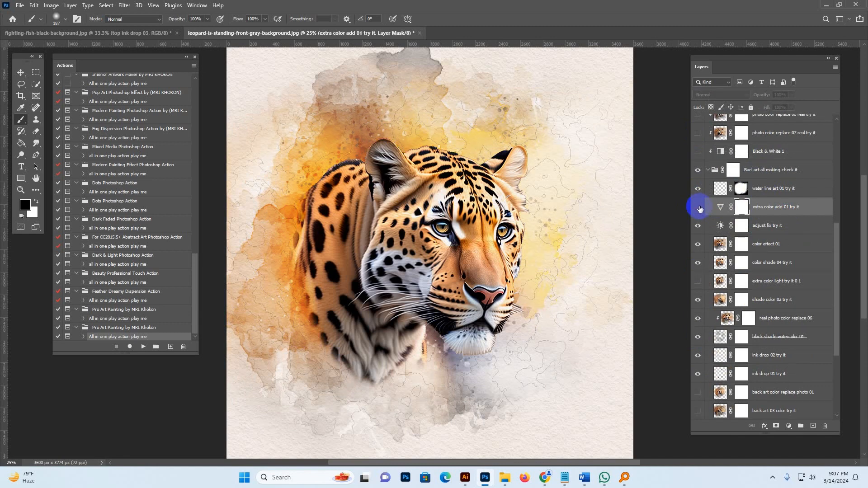
pyautogui.click(700, 207)
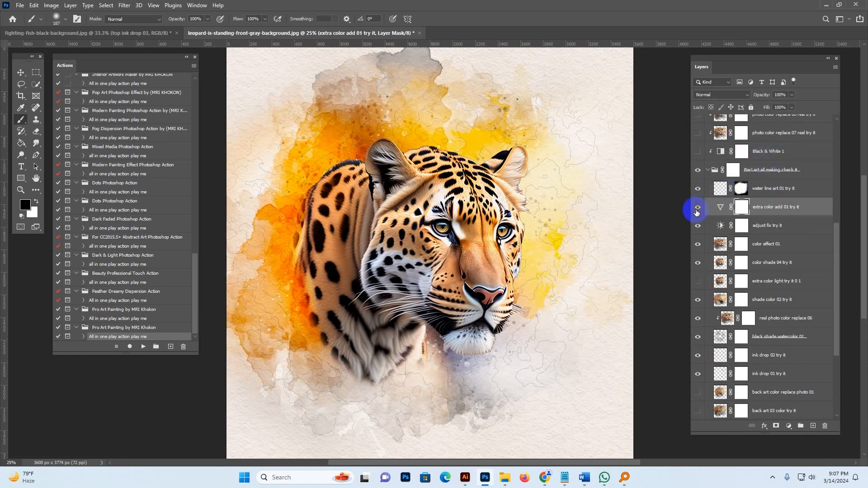
pyautogui.click(493, 148)
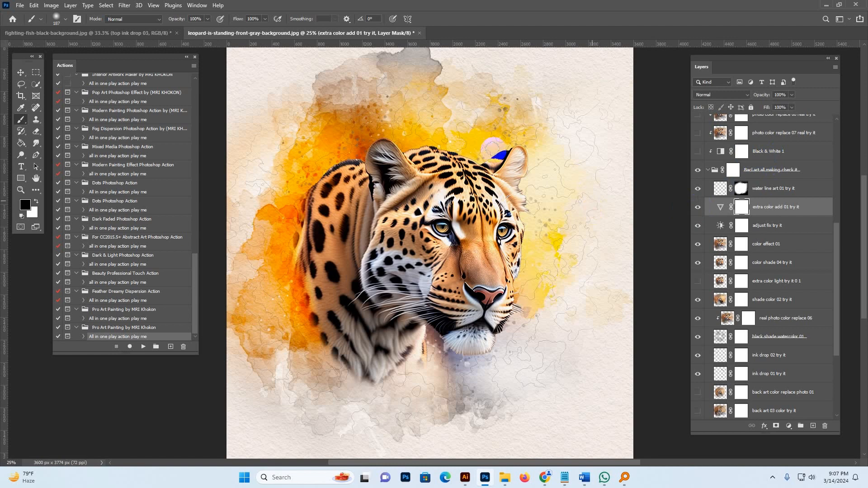
pyautogui.click(702, 212)
pyautogui.scroll(5, 724, 211)
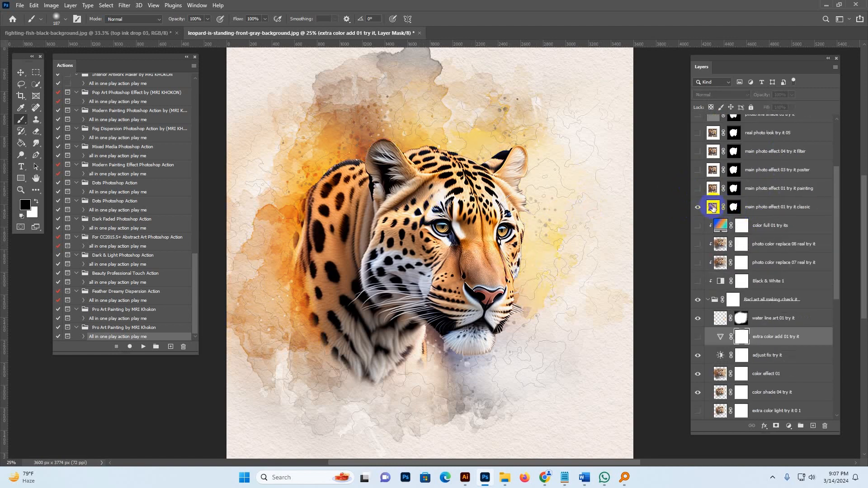
# Show the main photo effect 01 try it classic layer and select its layer mask.
pyautogui.click(712, 208)
pyautogui.click(698, 208)
pyautogui.click(698, 209)
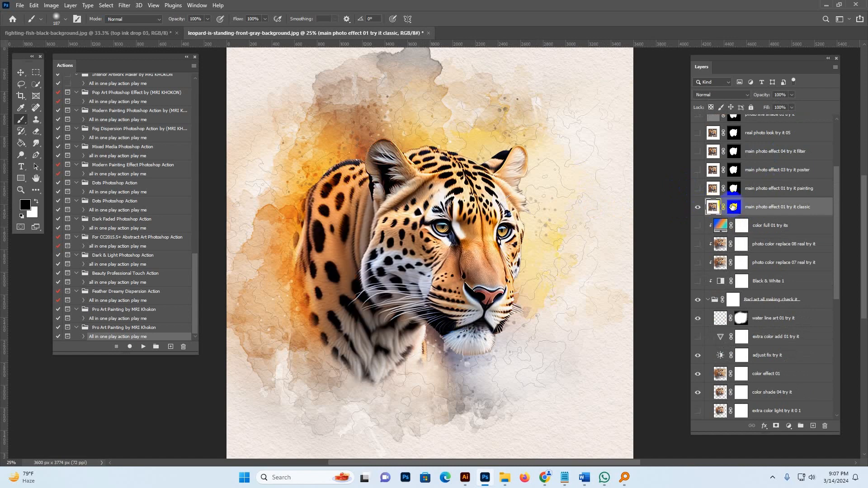
pyautogui.click(732, 207)
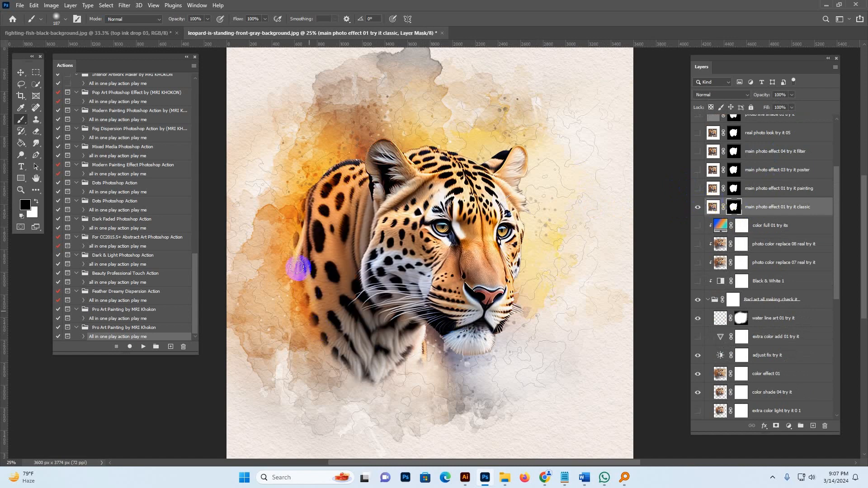
# Paint on the classic layer's mask with an enlarged brush around the leopard's body, chin and ear.
pyautogui.moveTo(300, 303)
pyautogui.mouseDown()
pyautogui.moveTo(301, 283)
pyautogui.moveTo(319, 293)
pyautogui.moveTo(306, 242)
pyautogui.moveTo(319, 275)
pyautogui.mouseUp()
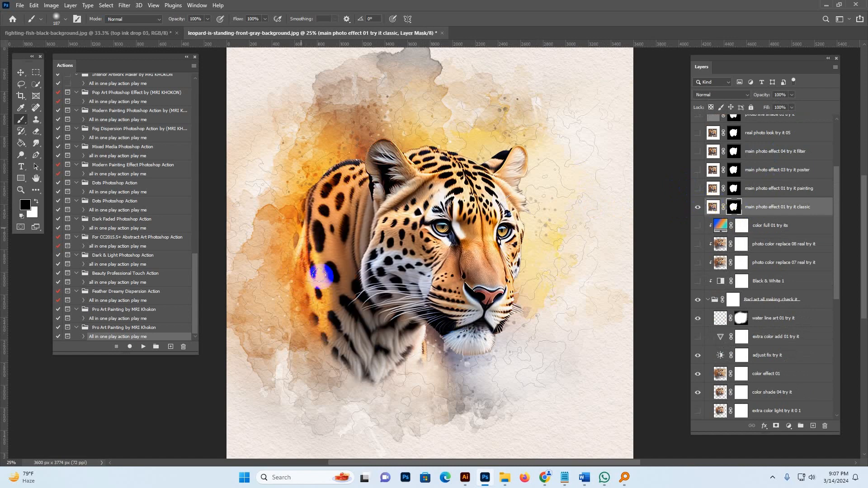
pyautogui.press(']')
pyautogui.press(']')
pyautogui.press(']')
pyautogui.moveTo(335, 374)
pyautogui.mouseDown()
pyautogui.moveTo(344, 336)
pyautogui.moveTo(361, 361)
pyautogui.moveTo(407, 352)
pyautogui.moveTo(358, 349)
pyautogui.moveTo(340, 360)
pyautogui.mouseUp()
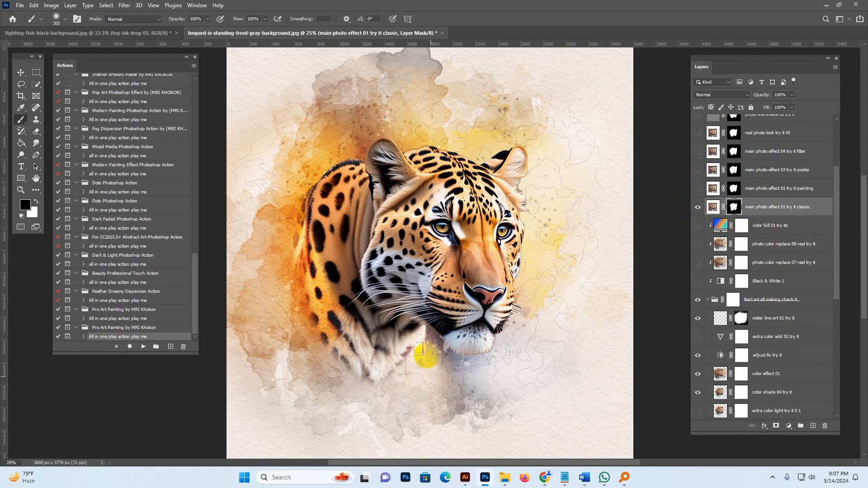
pyautogui.moveTo(421, 350)
pyautogui.mouseDown()
pyautogui.moveTo(492, 358)
pyautogui.moveTo(445, 364)
pyautogui.moveTo(490, 364)
pyautogui.moveTo(512, 340)
pyautogui.mouseUp()
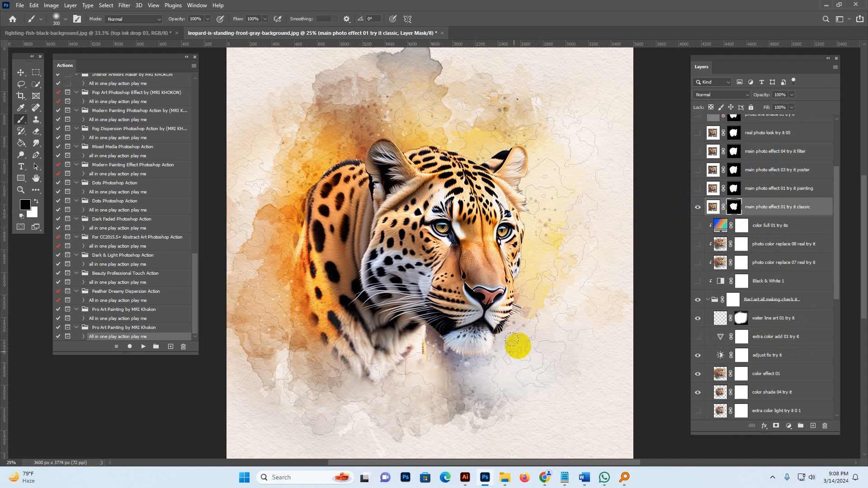
pyautogui.moveTo(519, 187)
pyautogui.mouseDown()
pyautogui.moveTo(527, 181)
pyautogui.moveTo(528, 254)
pyautogui.mouseUp()
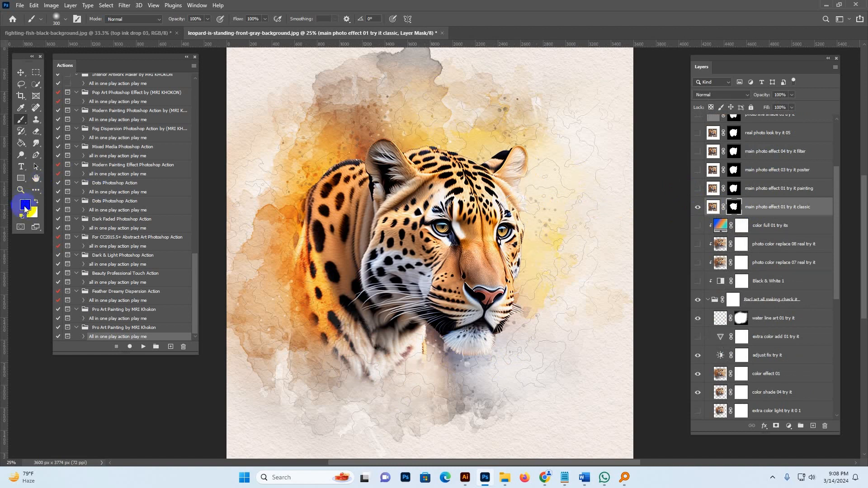
pyautogui.moveTo(341, 155)
pyautogui.mouseDown()
pyautogui.moveTo(335, 142)
pyautogui.moveTo(307, 173)
pyautogui.mouseUp()
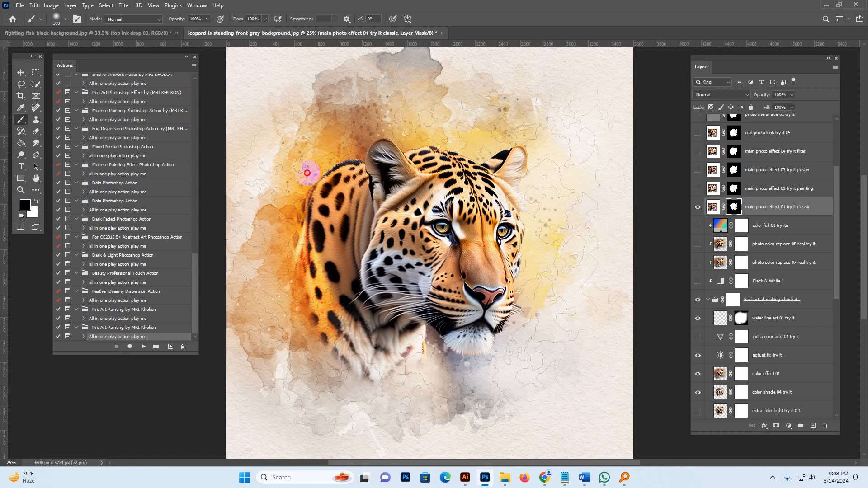
# Hide the main photo effect 01 try it classic layer and show the main photo effect 01 try it painting layer, selecting its mask.
pyautogui.click(723, 206)
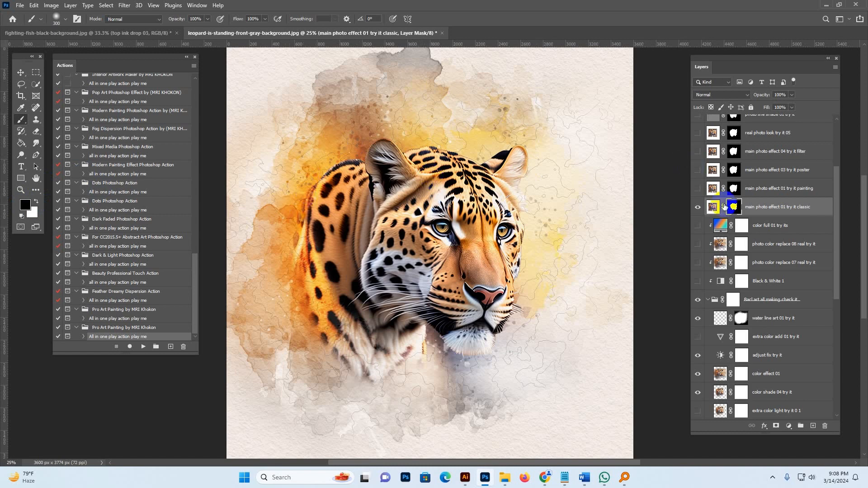
pyautogui.click(697, 208)
pyautogui.click(698, 189)
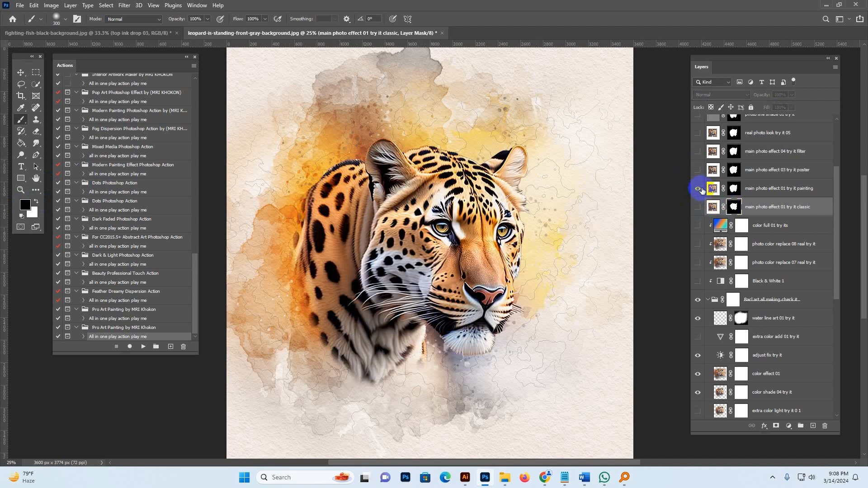
pyautogui.click(734, 189)
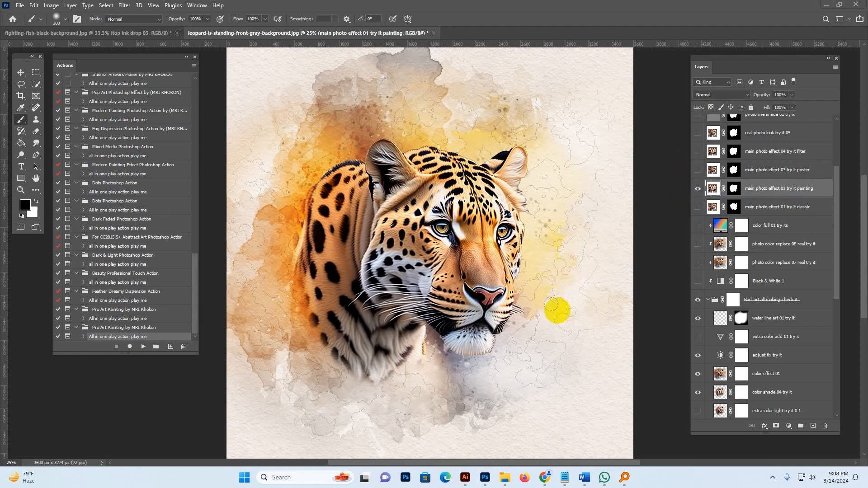
# Switch to the browser to browse the MRI STUDIO shop on Creative Market, then return to Photoshop.
pyautogui.moveTo(545, 476)
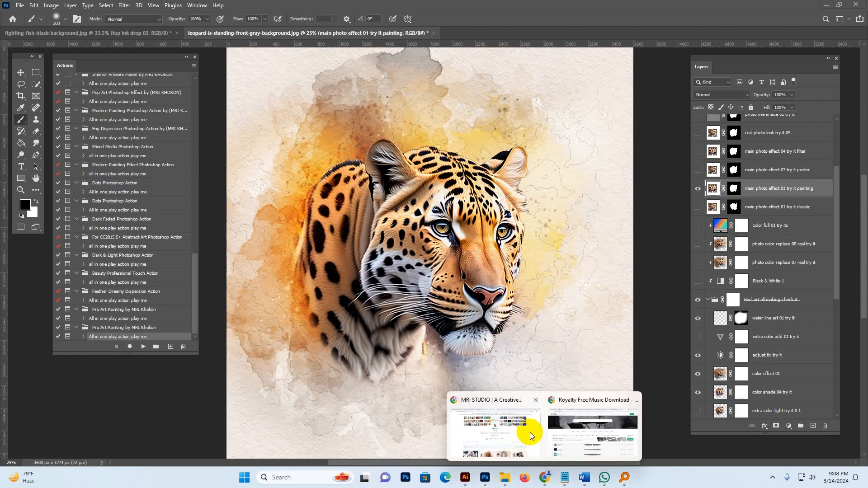
pyautogui.click(530, 432)
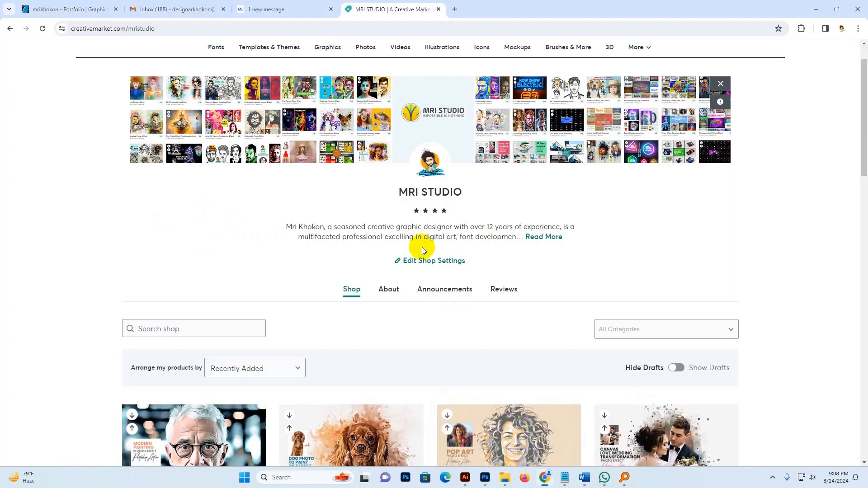
pyautogui.moveTo(468, 192); pyautogui.dragTo(394, 194)
pyautogui.click(192, 229)
pyautogui.scroll(-1, 205, 233)
pyautogui.scroll(-10, 205, 232)
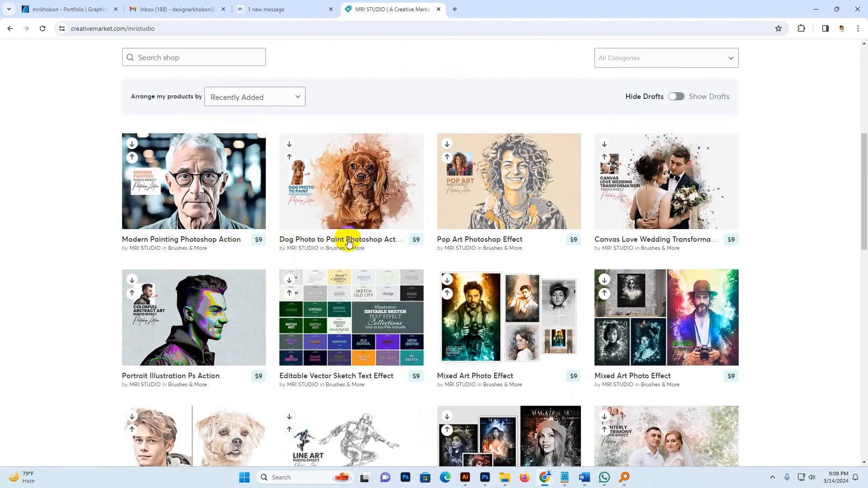
pyautogui.scroll(-5, 350, 243)
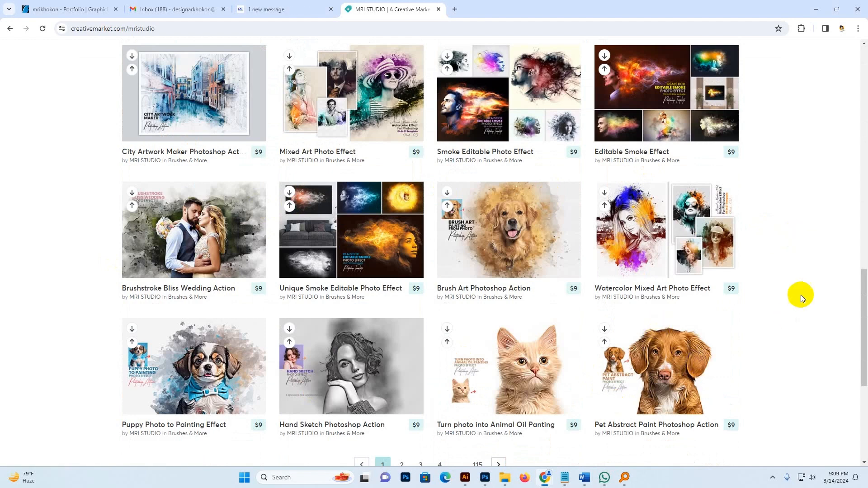
pyautogui.moveTo(536, 482)
pyautogui.click(485, 478)
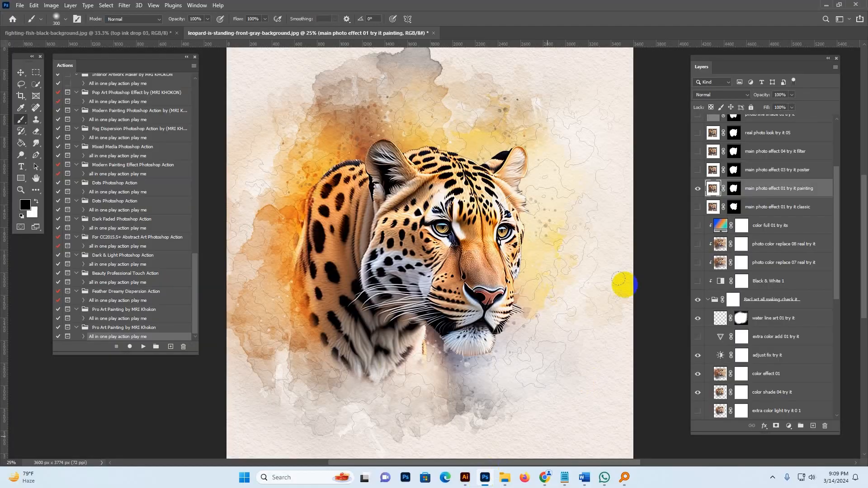